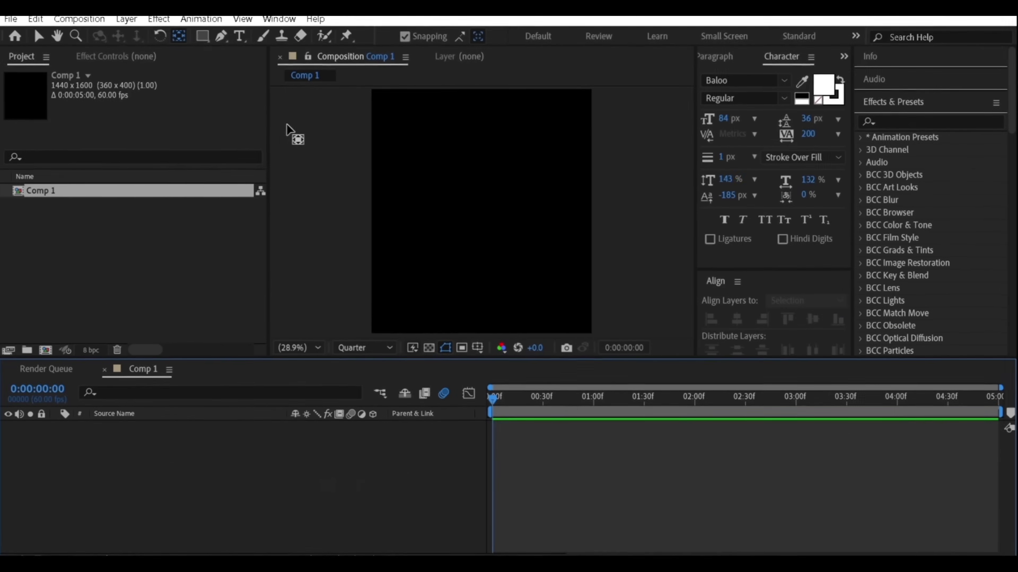
Step: Create a text layer reading "MAVEN EDIT" and center it in the composition
{"action": "left_click", "coordinate": [420, 203]}
{"action": "type", "text": "M"}
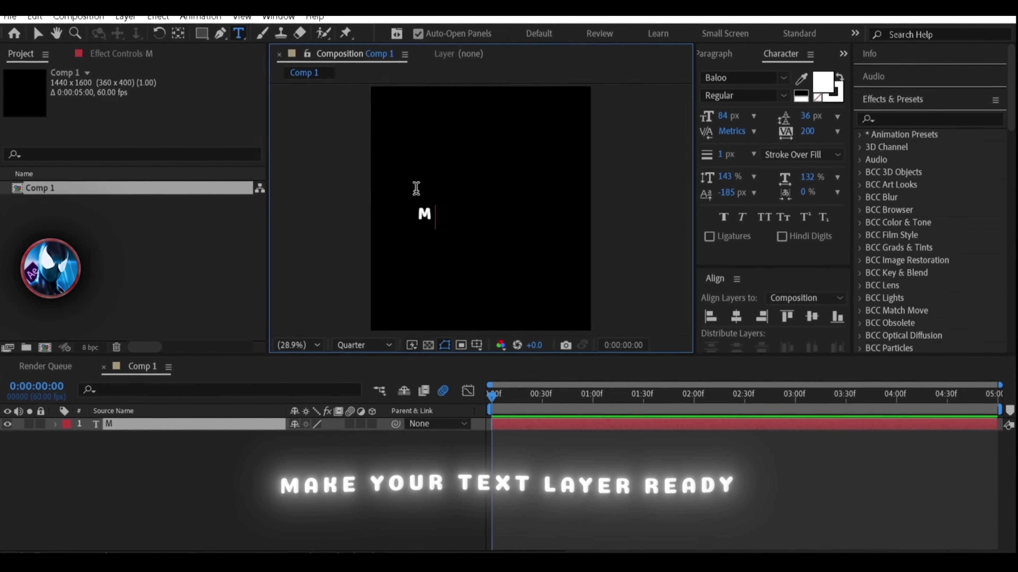
{"action": "type", "text": "AVEN EDIT"}
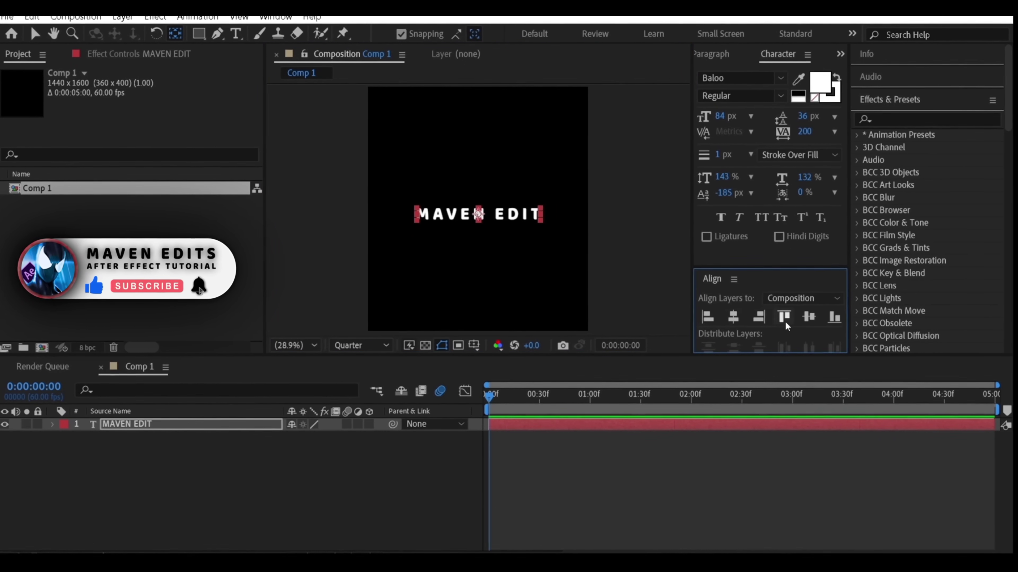
{"action": "left_click", "coordinate": [809, 319]}
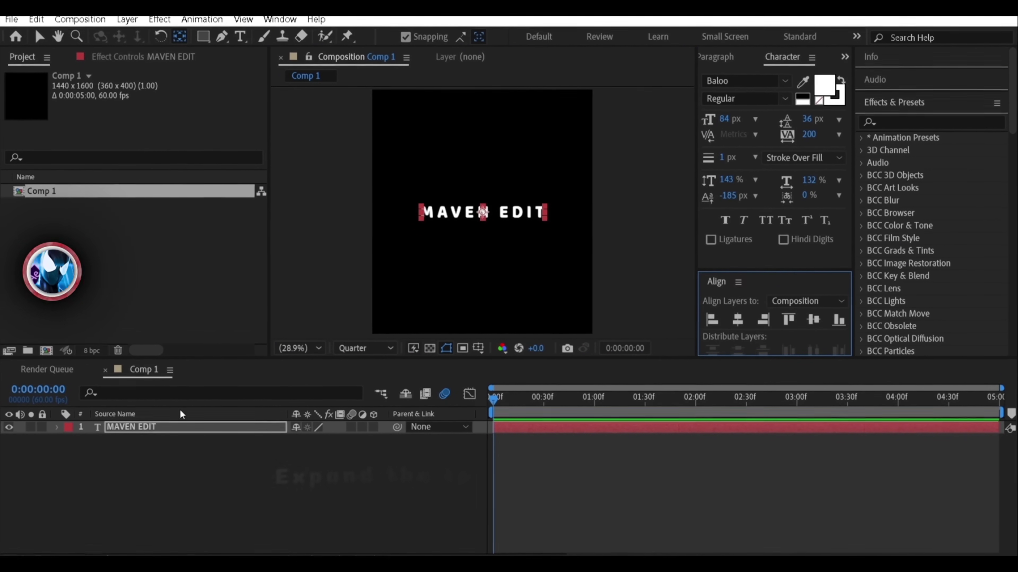
Step: Add a Scale text animator to the MAVEN EDIT layer and include Position and Opacity properties in it
{"action": "left_click", "coordinate": [57, 425]}
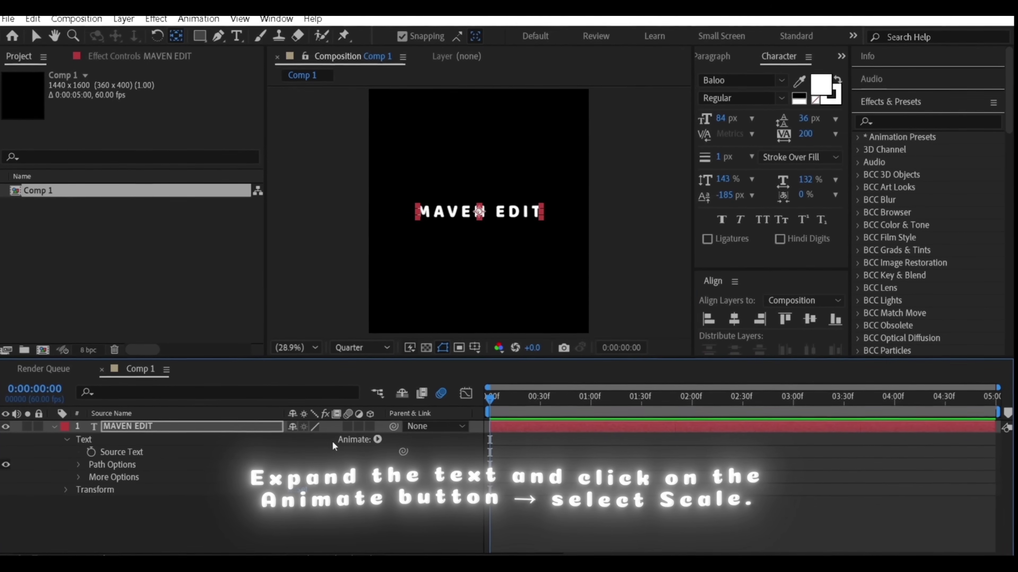
{"action": "left_click", "coordinate": [378, 440]}
{"action": "left_click", "coordinate": [466, 201]}
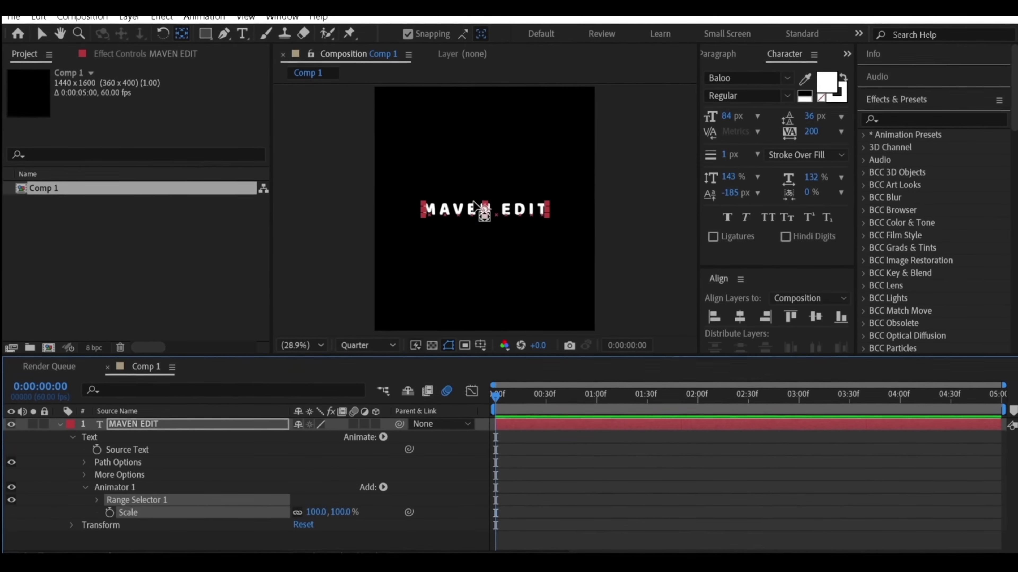
{"action": "left_click", "coordinate": [384, 487]}
{"action": "mouse_move", "coordinate": [418, 492]}
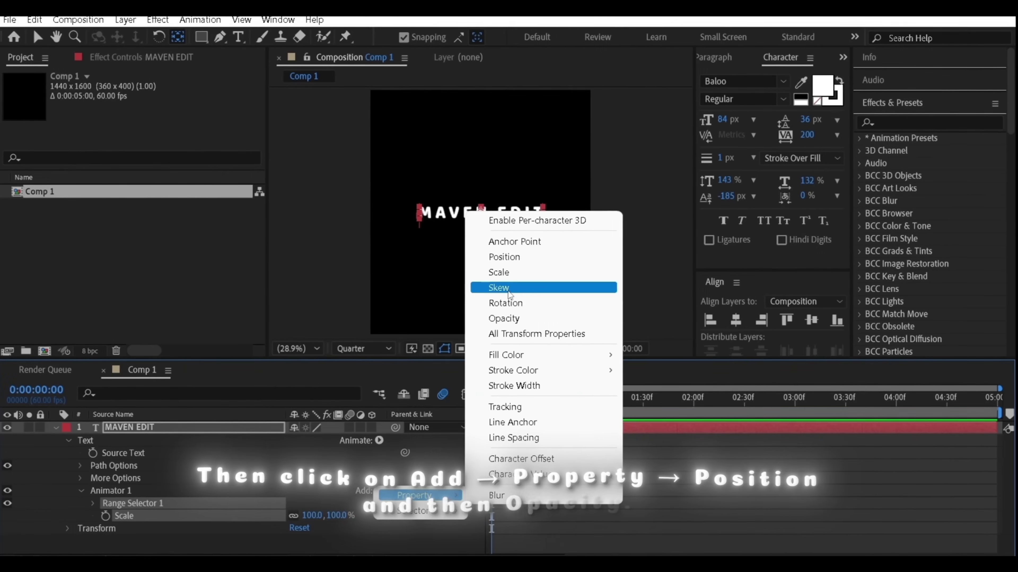
{"action": "left_click", "coordinate": [504, 257]}
{"action": "left_click", "coordinate": [381, 490]}
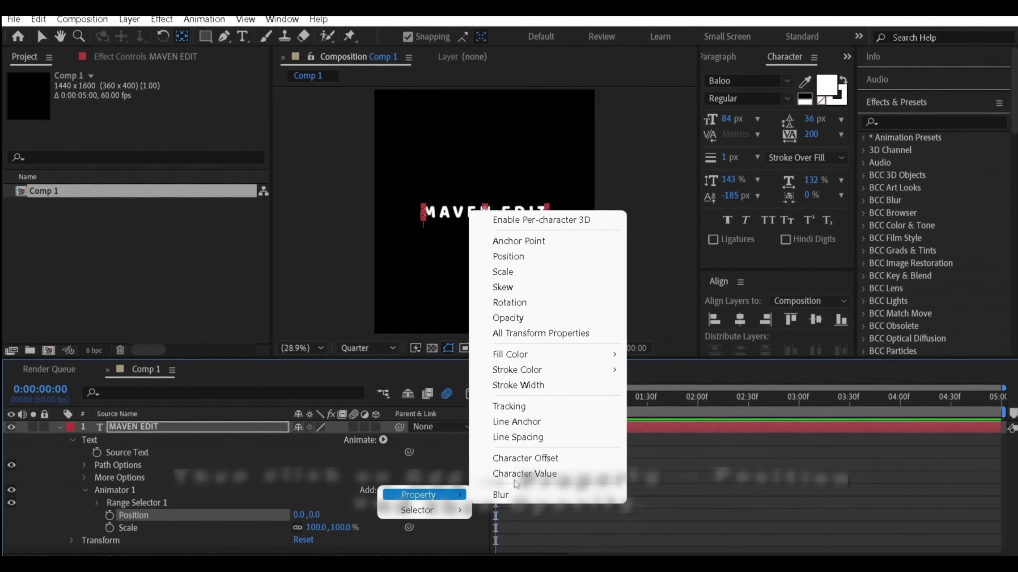
{"action": "left_click", "coordinate": [507, 318]}
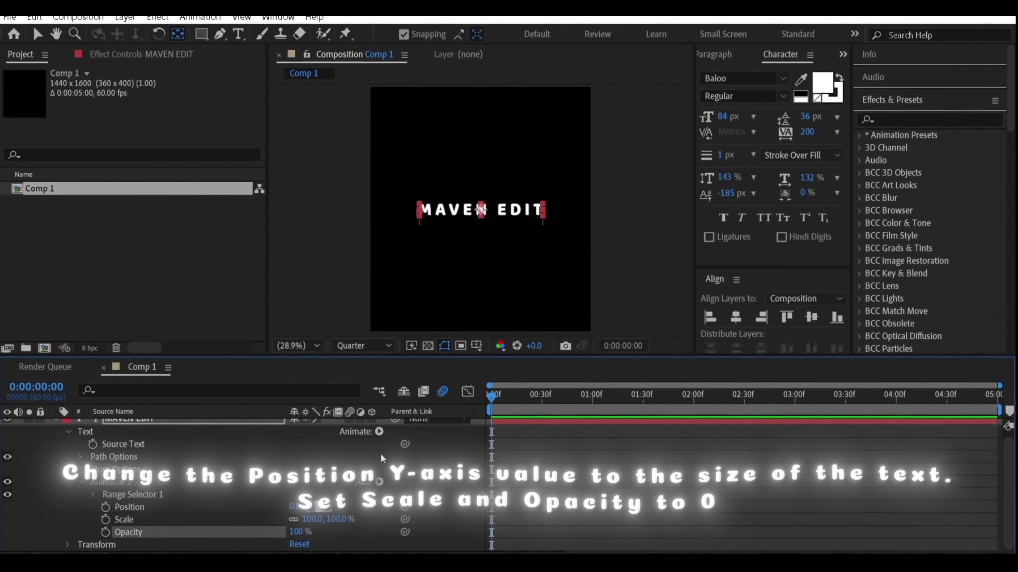
Step: Set Animator 1's Position to 0, 84, its Scale to 0% and its Opacity to 0%
{"action": "type", "text": "84"}
{"action": "left_click", "coordinate": [563, 467]}
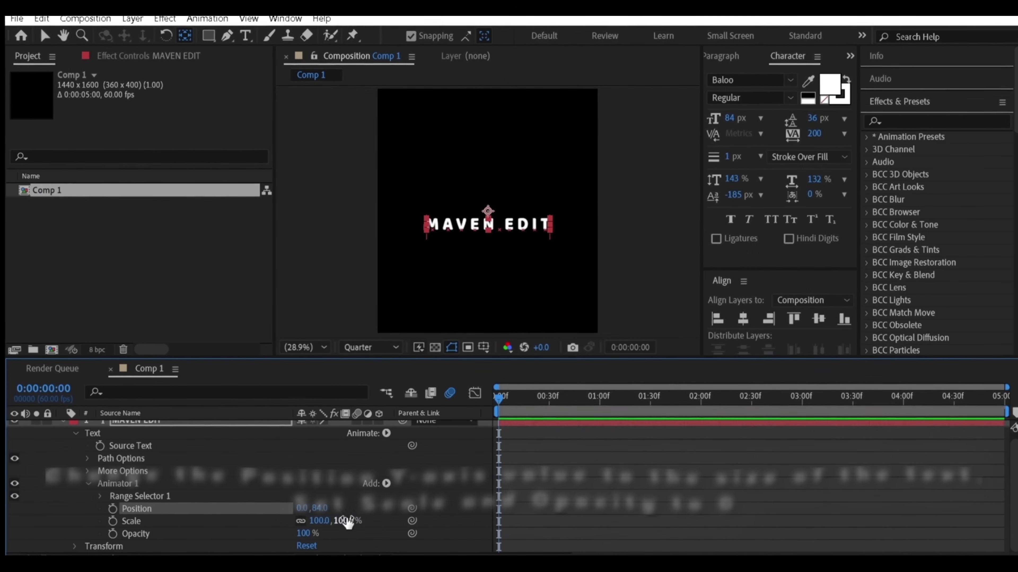
{"action": "left_click", "coordinate": [347, 521]}
{"action": "type", "text": "0"}
{"action": "key", "text": "Return"}
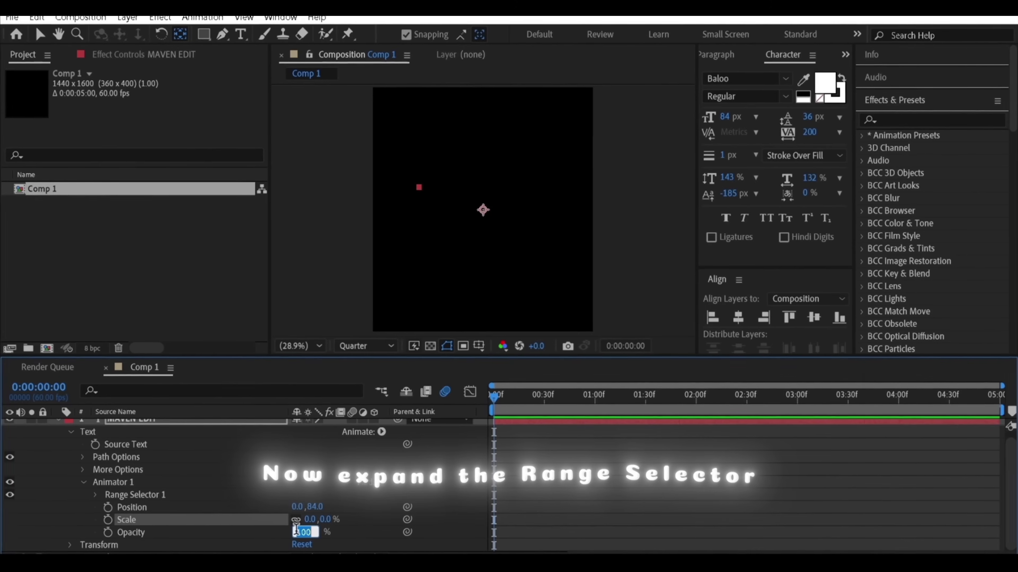
{"action": "type", "text": "0"}
{"action": "key", "text": "Return"}
Step: Keyframe Animator 1's Range Selector Offset at -100% at the start of the timeline
{"action": "left_click", "coordinate": [96, 495]}
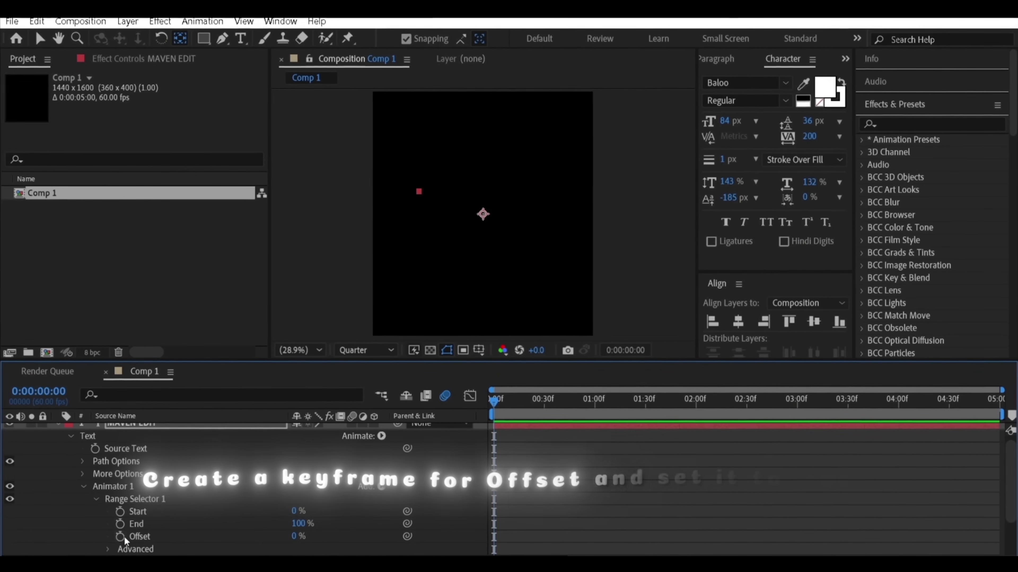
{"action": "left_click", "coordinate": [120, 537]}
{"action": "left_click", "coordinate": [297, 537]}
{"action": "type", "text": "-100"}
{"action": "key", "text": "Return"}
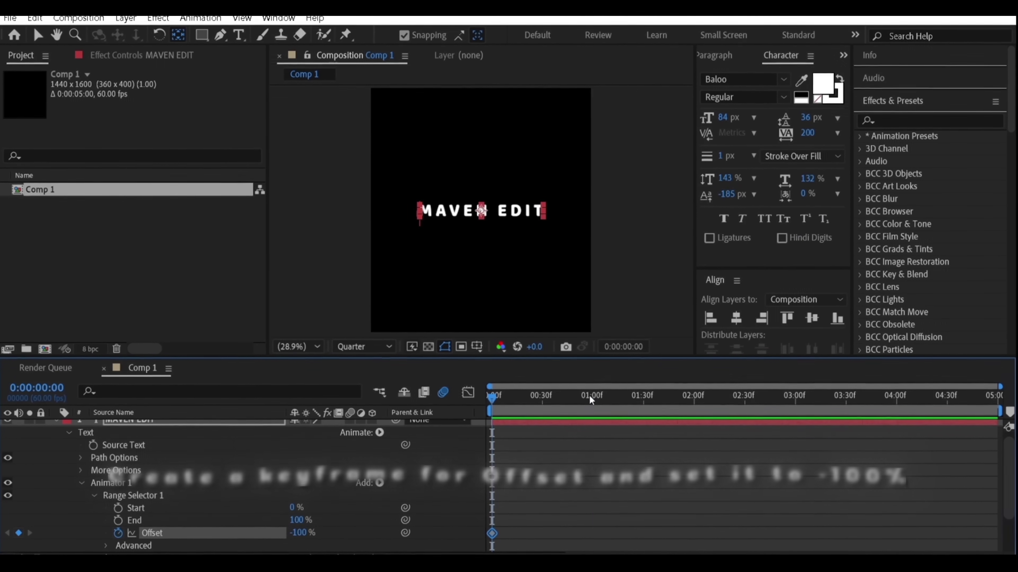
Step: Add a second Offset keyframe of 100% at the 1-second mark
{"action": "left_click", "coordinate": [590, 396]}
{"action": "left_click", "coordinate": [298, 533]}
{"action": "type", "text": "100"}
{"action": "key", "text": "Return"}
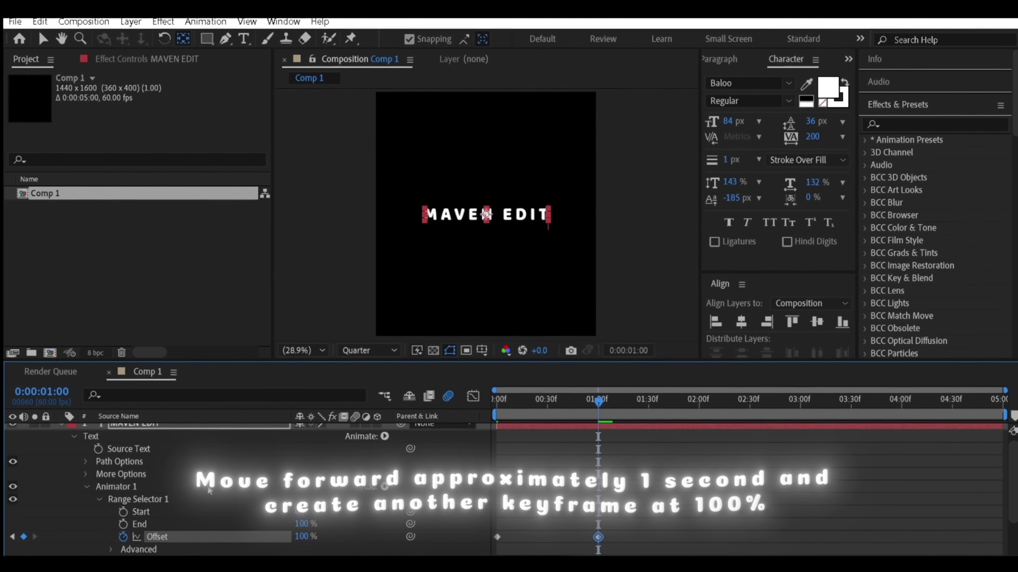
Step: In the Range Selector's advanced options, set Shape to Ramp Up and both Ease High and Ease Low to 50%
{"action": "scroll", "coordinate": [208, 489], "scroll_direction": "down", "scroll_amount": 2}
{"action": "left_click", "coordinate": [112, 498]}
{"action": "scroll", "coordinate": [116, 501], "scroll_direction": "down", "scroll_amount": 2}
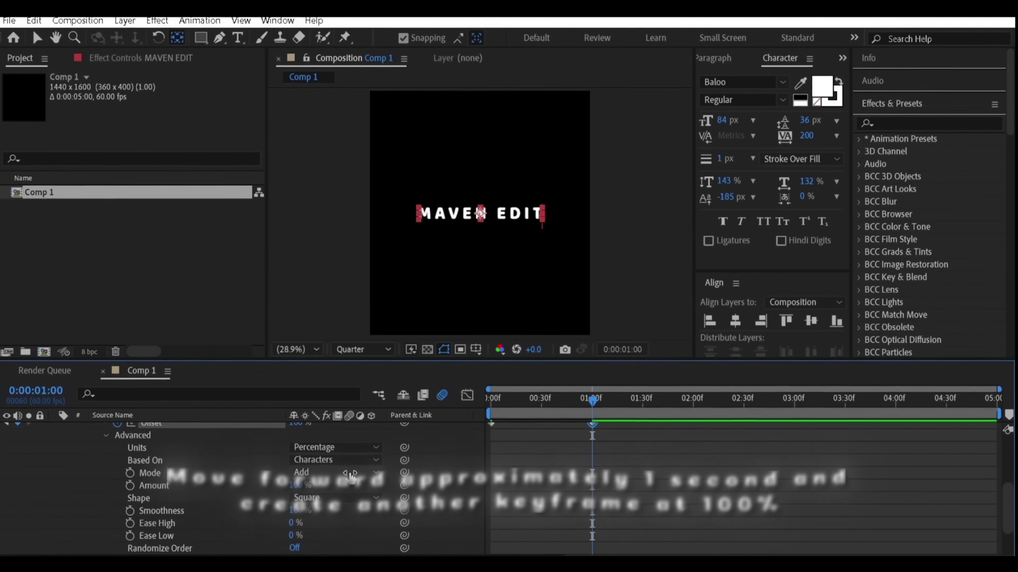
{"action": "left_click", "coordinate": [341, 498]}
{"action": "left_click", "coordinate": [352, 426]}
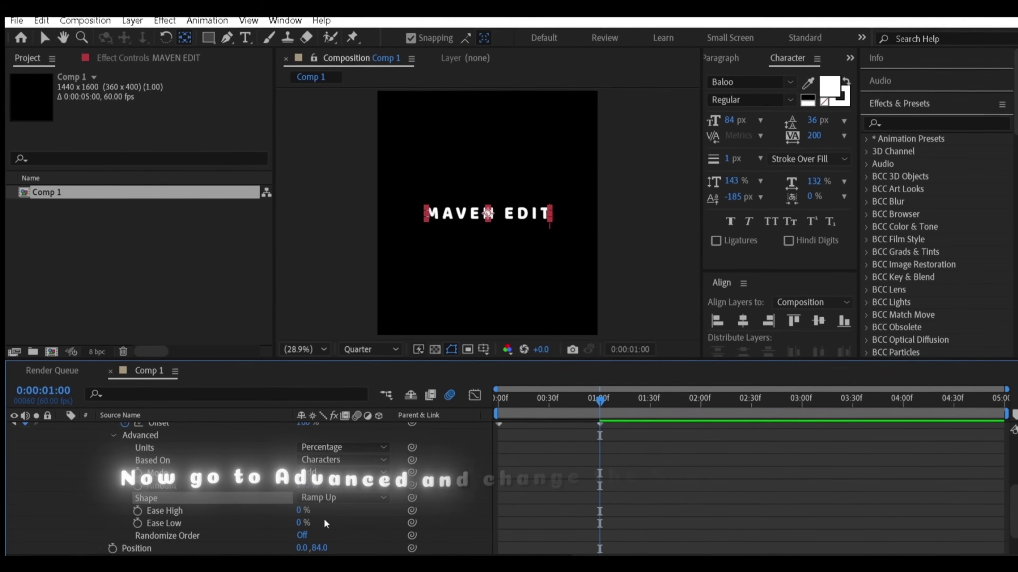
{"action": "scroll", "coordinate": [298, 465], "scroll_direction": "down", "scroll_amount": 2}
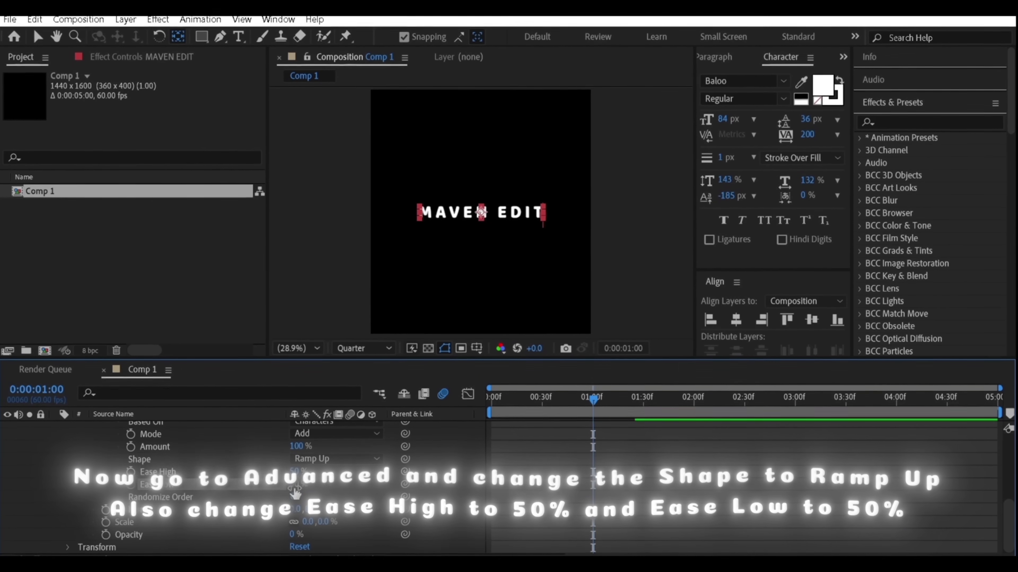
Step: Collapse the Range Selector and duplicate Animator 1
{"action": "scroll", "coordinate": [114, 484], "scroll_direction": "up", "scroll_amount": 2}
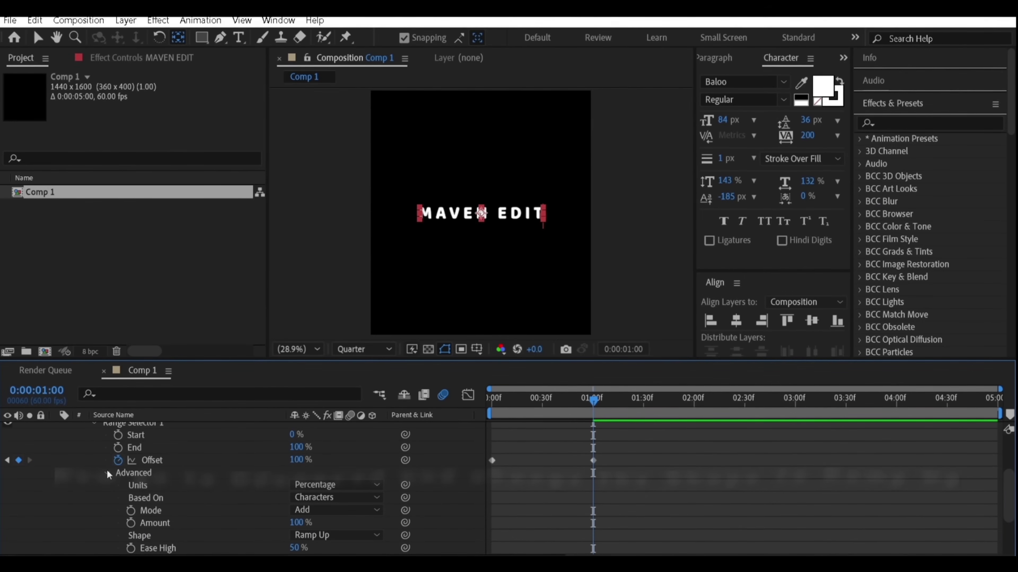
{"action": "left_click", "coordinate": [95, 447]}
{"action": "left_click", "coordinate": [111, 485]}
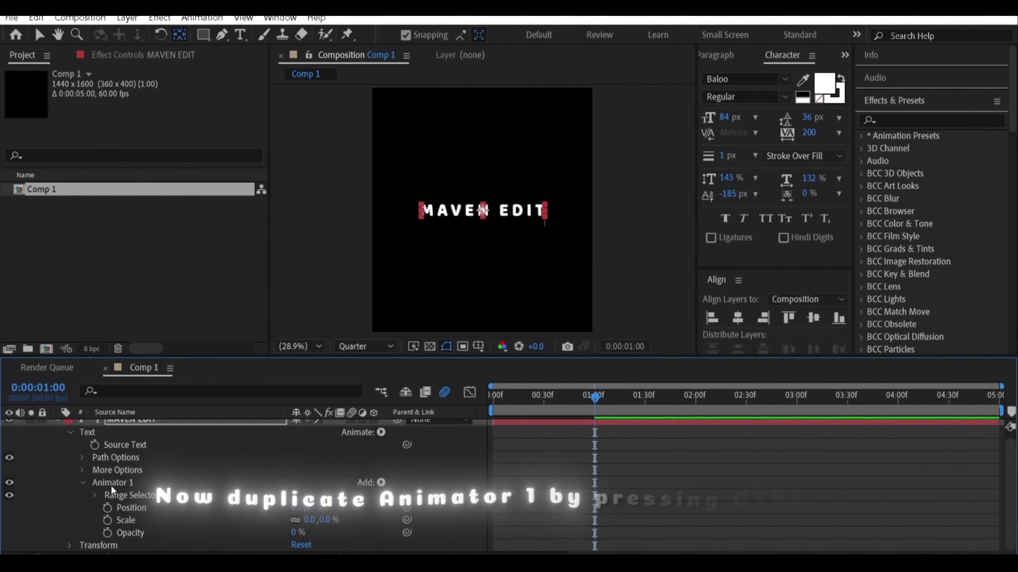
{"action": "key", "text": "ctrl+d"}
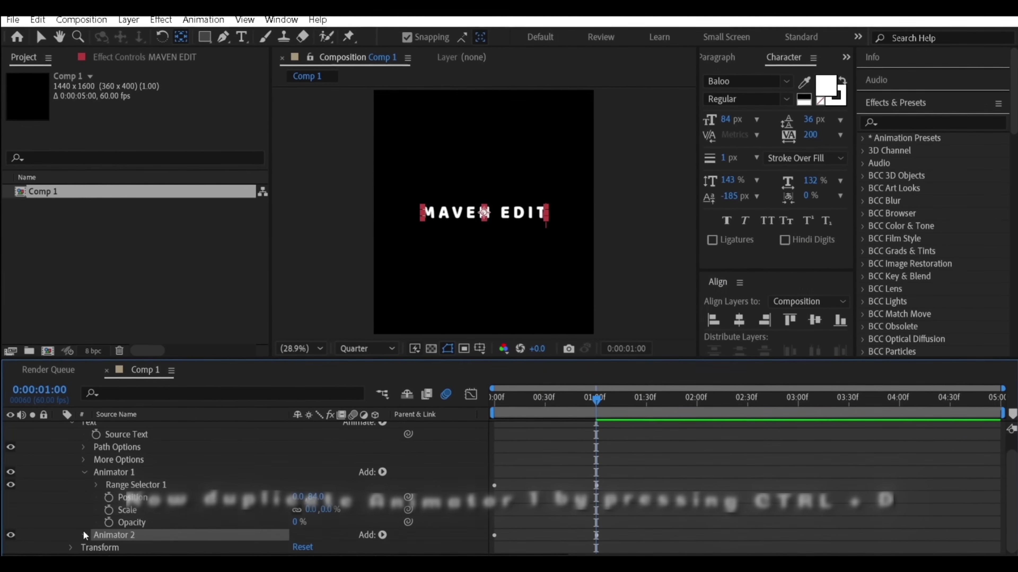
Step: Expand Animator 2 with its Range Selector and delete its Opacity property
{"action": "scroll", "coordinate": [110, 510], "scroll_direction": "down", "scroll_amount": 2}
{"action": "left_click", "coordinate": [96, 496]}
{"action": "scroll", "coordinate": [132, 494], "scroll_direction": "down", "scroll_amount": 2}
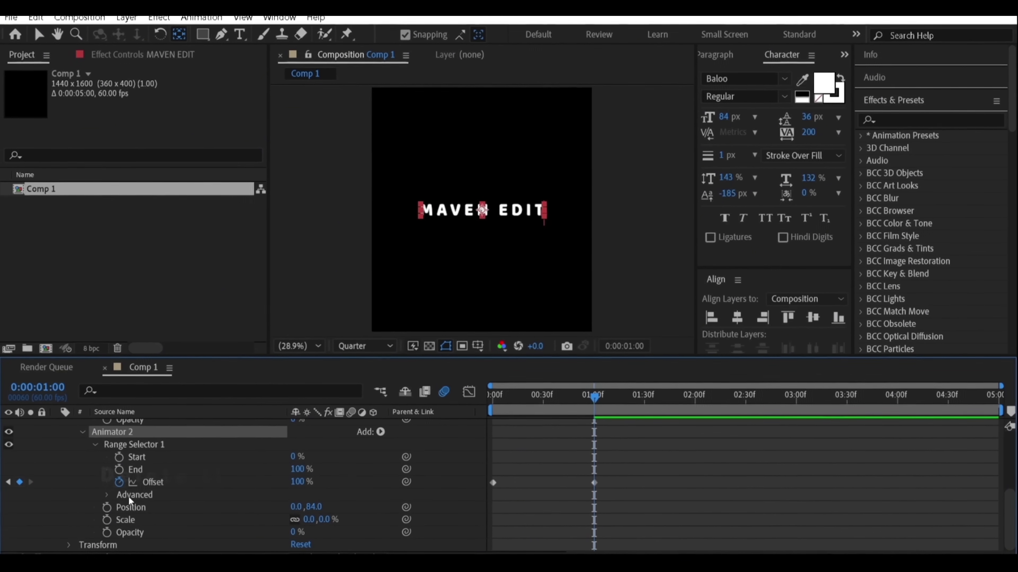
{"action": "left_click", "coordinate": [220, 535]}
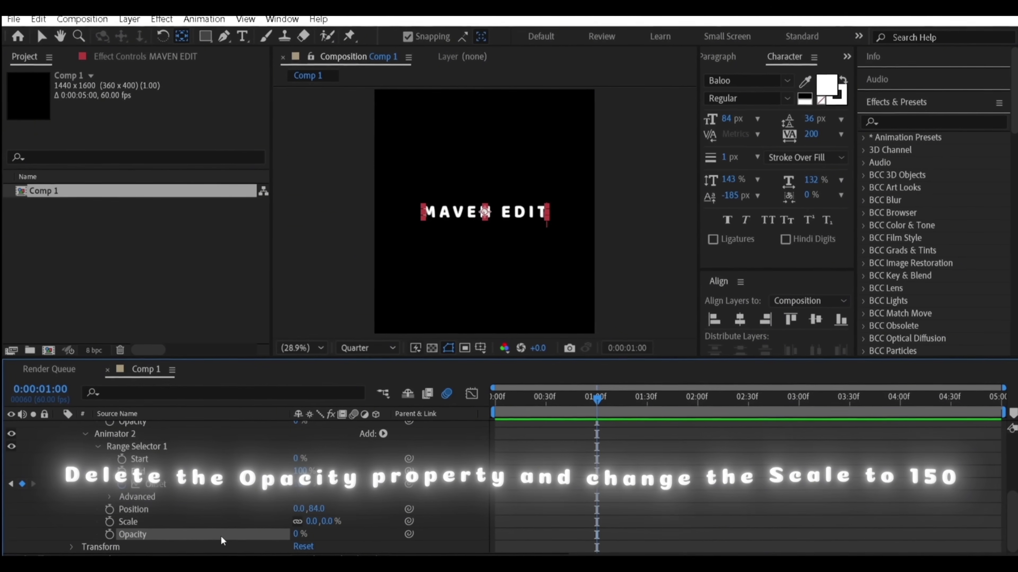
{"action": "key", "text": "Delete"}
Step: Set Animator 2's Scale to 150% and its Position to 0, -42
{"action": "left_click", "coordinate": [335, 534]}
{"action": "type", "text": "15"}
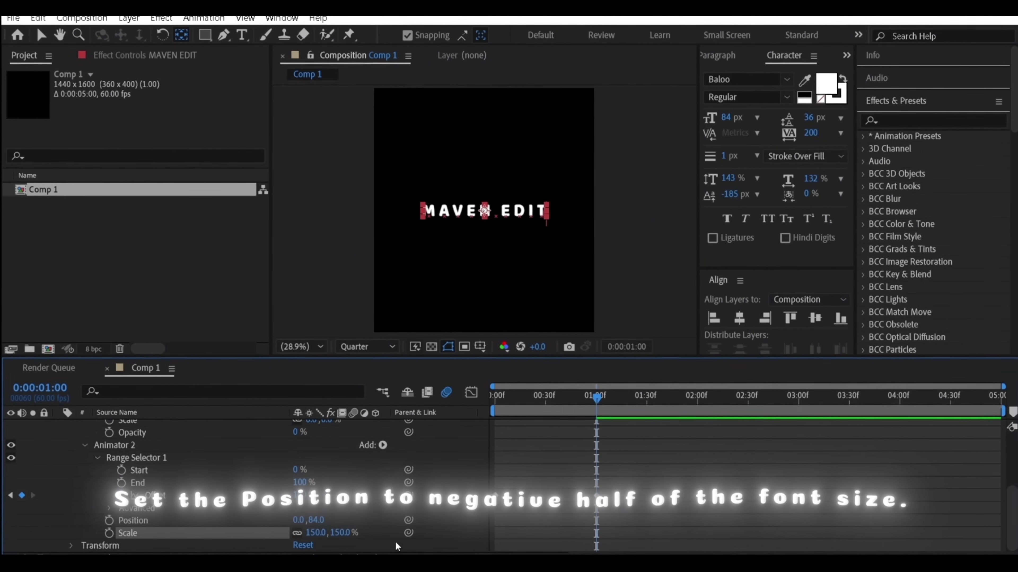
{"action": "left_click", "coordinate": [314, 520]}
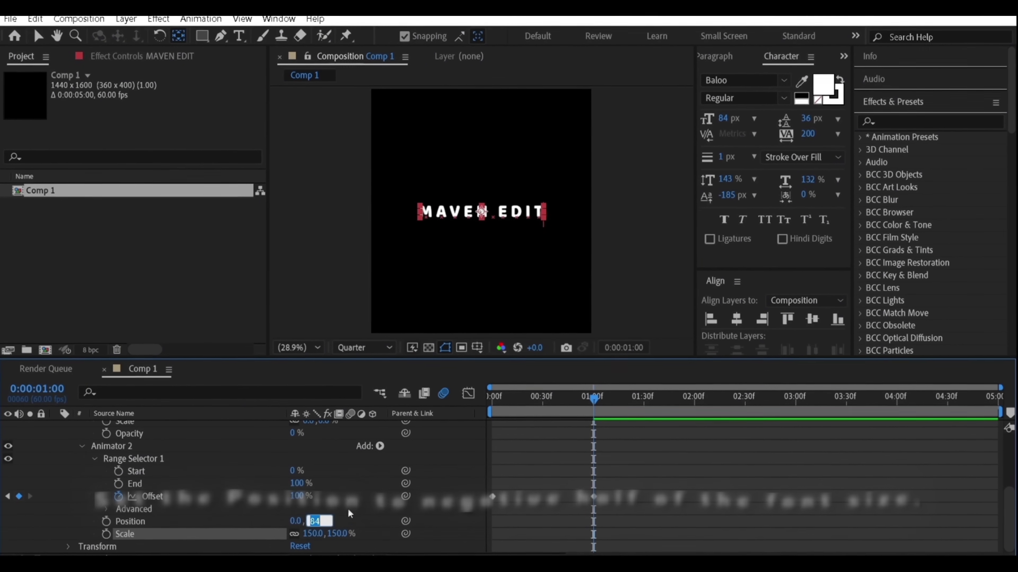
{"action": "type", "text": "-42.0"}
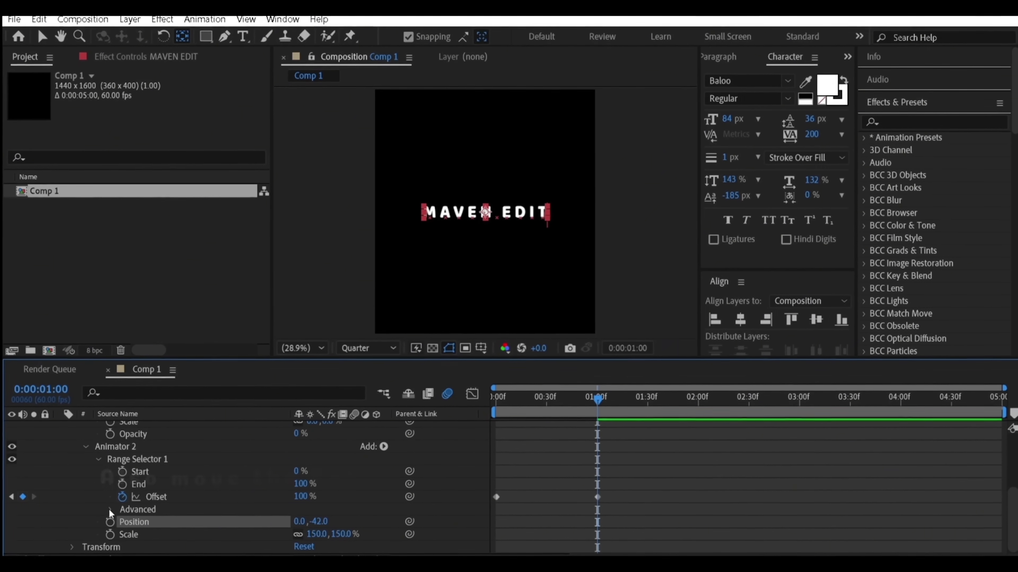
Step: Shift both of Animator 2's Offset keyframes about 10 frames later and preview the animation
{"action": "left_click", "coordinate": [172, 498]}
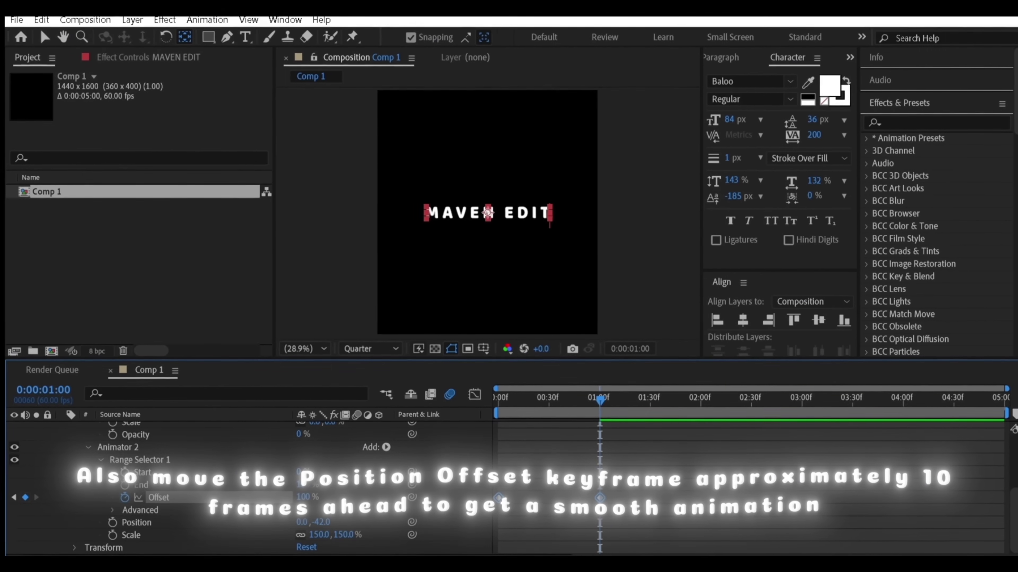
{"action": "left_click_drag", "start_coordinate": [502, 498], "coordinate": [519, 497]}
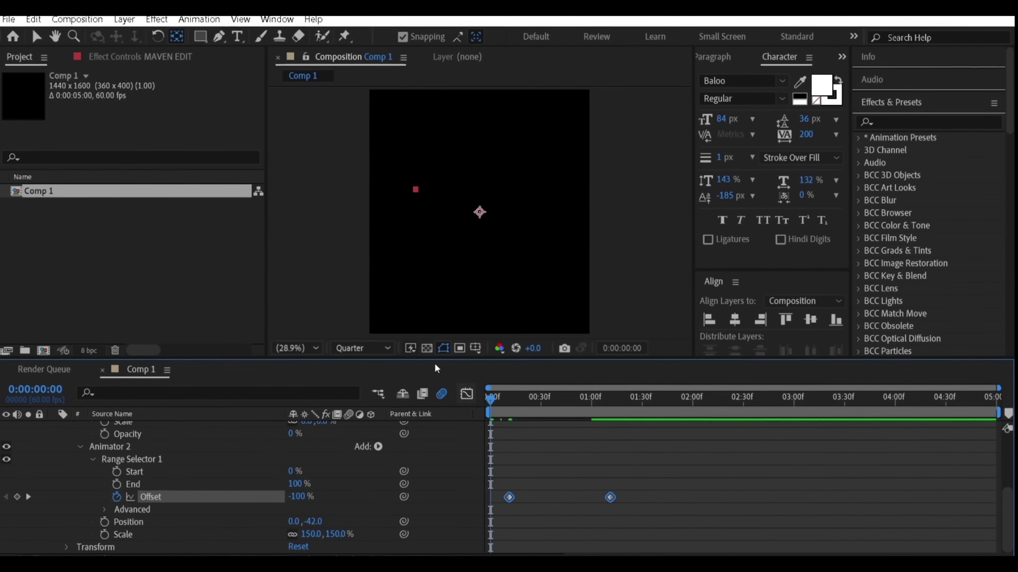
{"action": "key", "text": "space"}
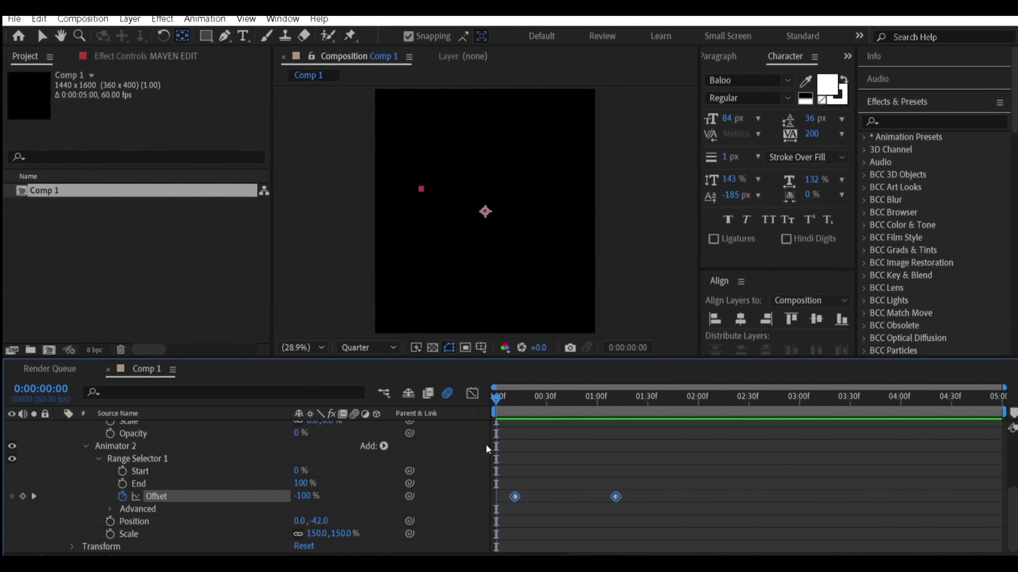
Step: Show only the text layer's keyframed properties and preview the animation with motion blur enabled
{"action": "scroll", "coordinate": [509, 481], "scroll_direction": "up", "scroll_amount": 2}
{"action": "key", "text": "u"}
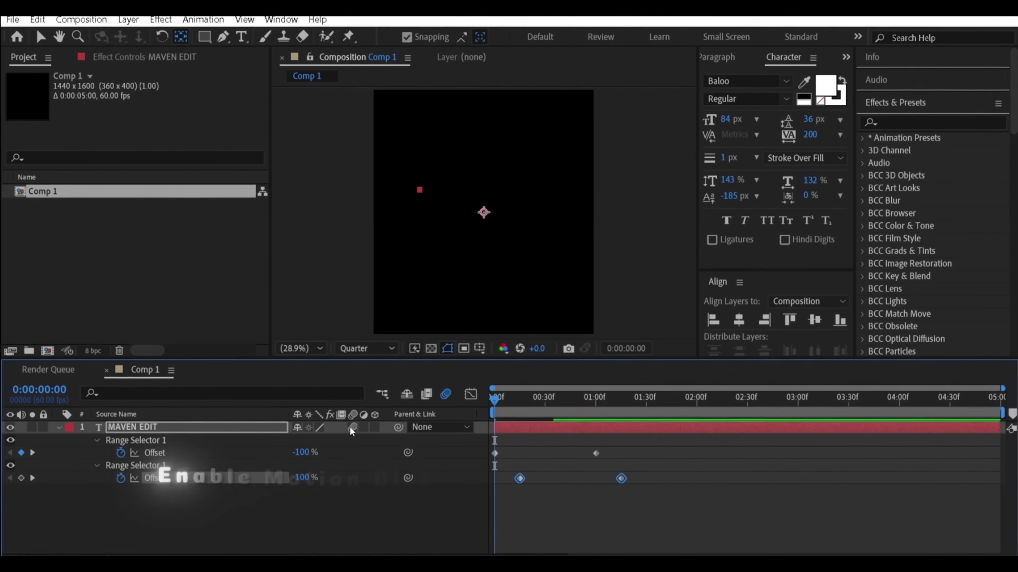
{"action": "key", "text": "space"}
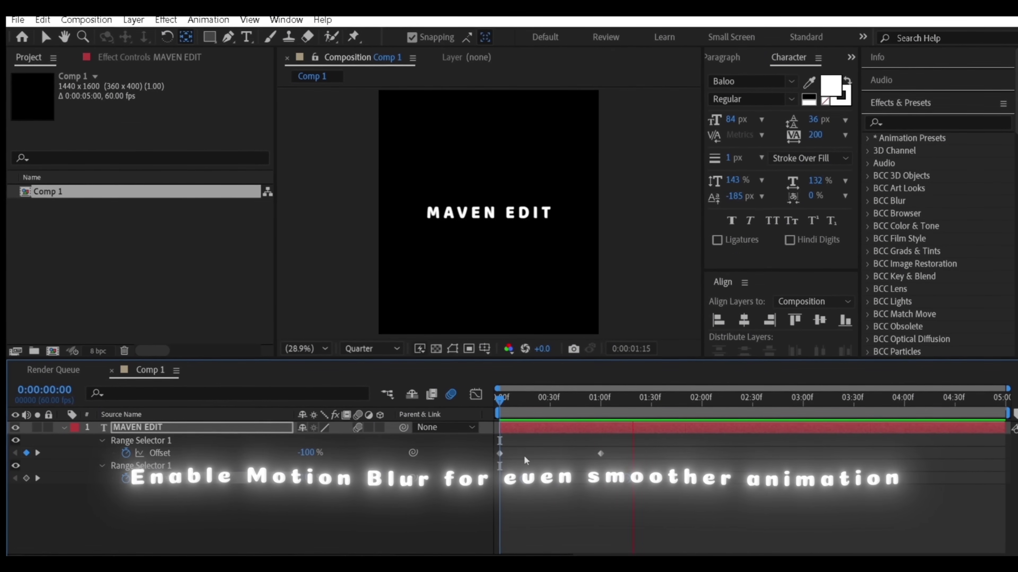
{"action": "left_click", "coordinate": [502, 403]}
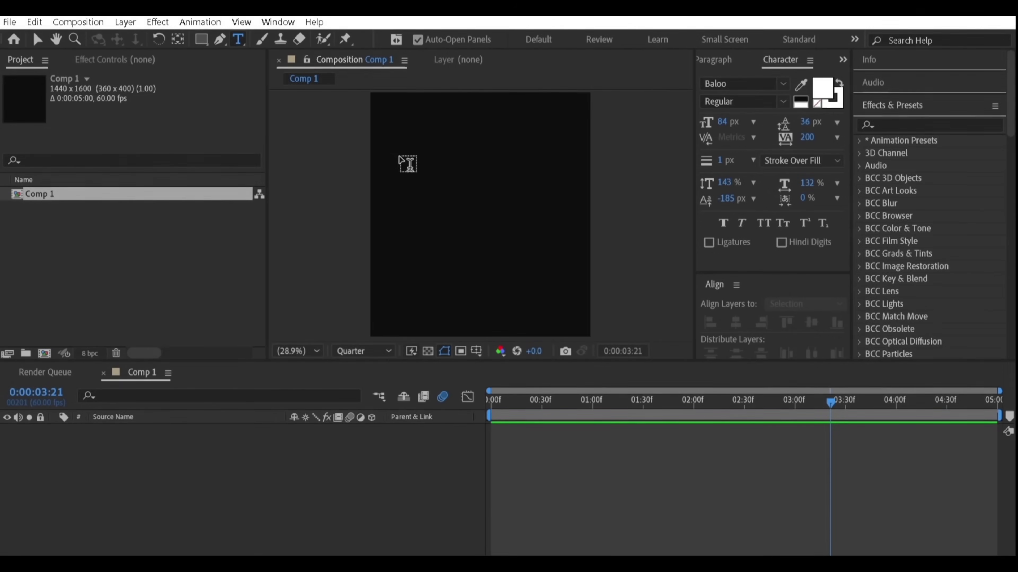
Step: Create a new "MAVEN EDIT" text layer, move its anchor point to the text's middle and center it in the composition
{"action": "left_click", "coordinate": [403, 160]}
{"action": "type", "text": "MAVEN EDIT"}
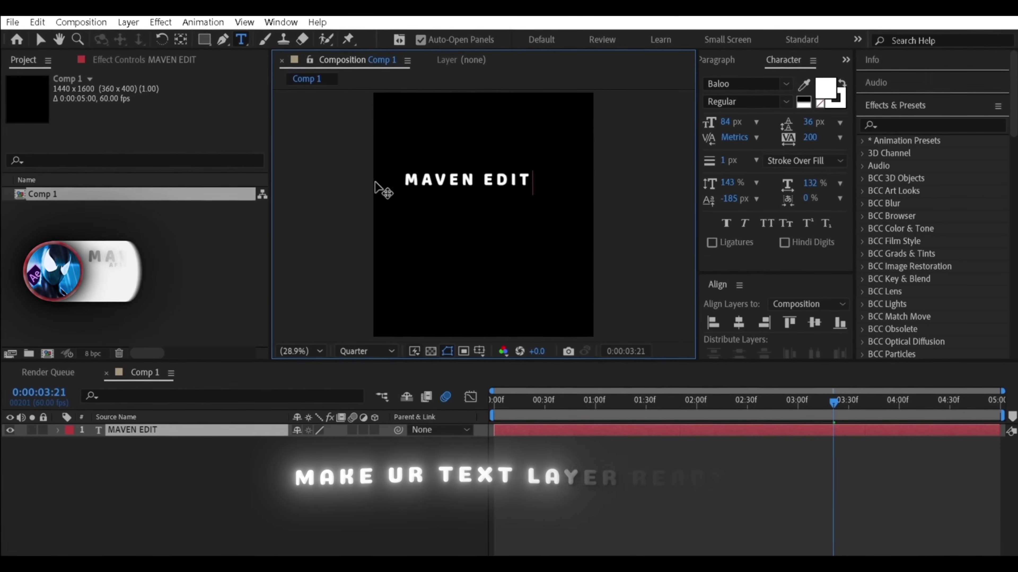
{"action": "left_click", "coordinate": [182, 40]}
{"action": "left_click_drag", "start_coordinate": [398, 155], "coordinate": [464, 179]}
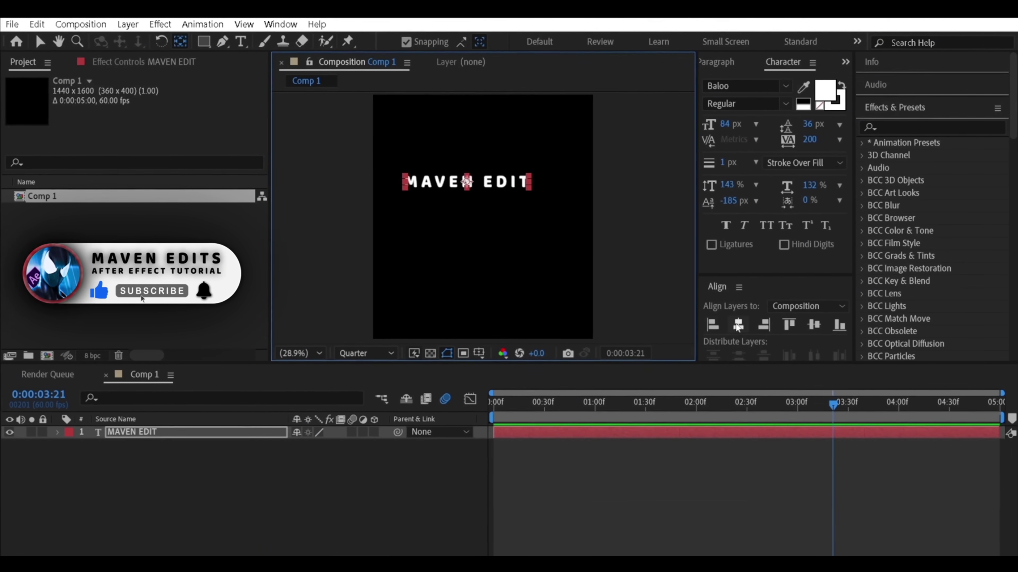
Step: Add a Tracking animator to the MAVEN EDIT text layer and set its Tracking Amount to -84
{"action": "left_click", "coordinate": [59, 430]}
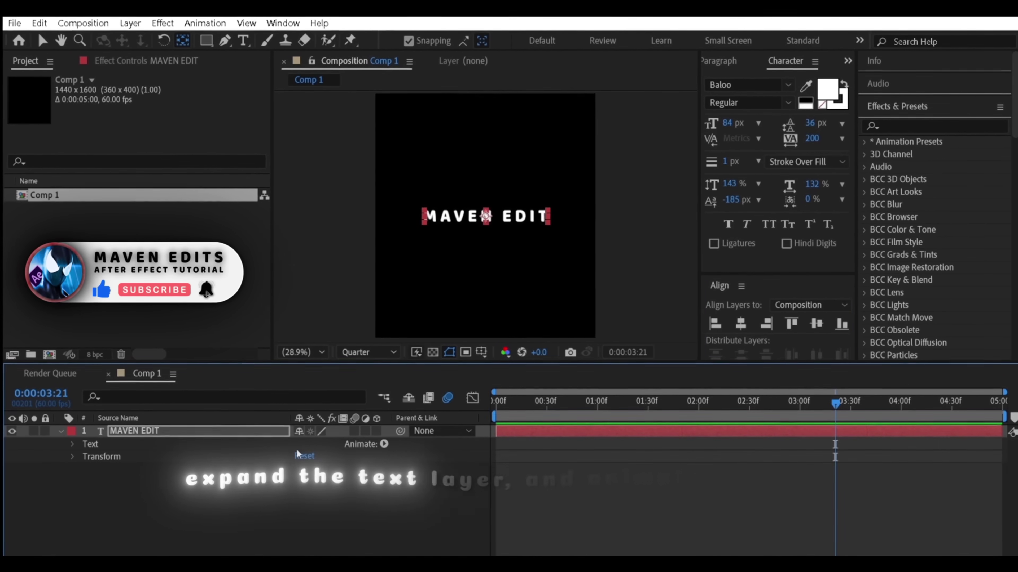
{"action": "left_click", "coordinate": [382, 444]}
{"action": "left_click", "coordinate": [439, 344]}
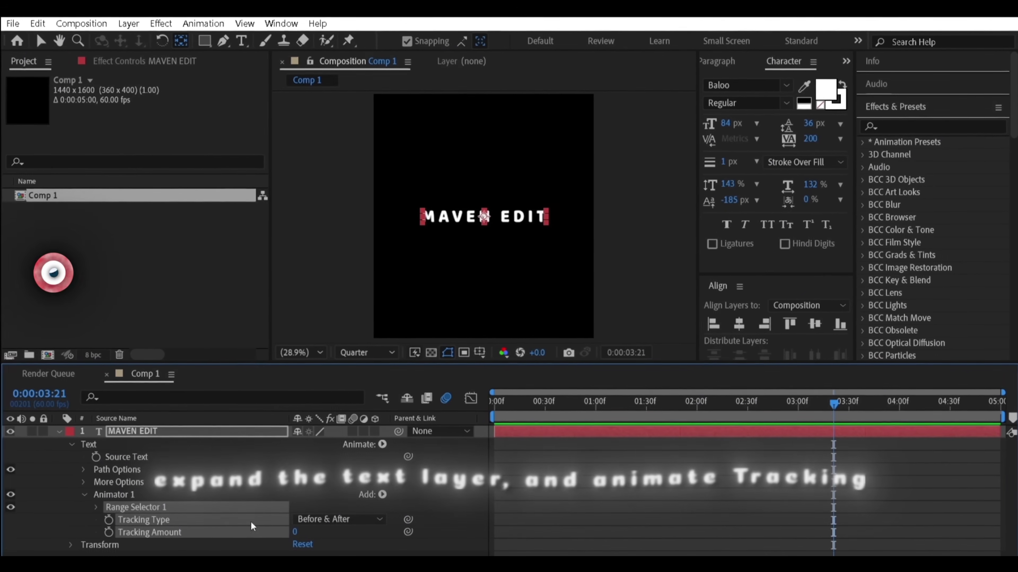
{"action": "left_click", "coordinate": [298, 528]}
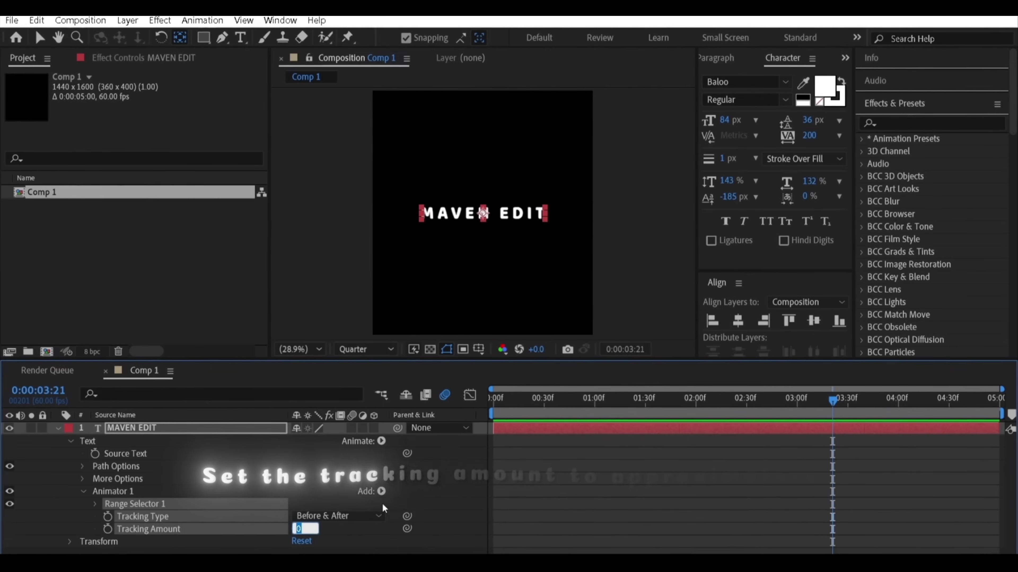
{"action": "left_click", "coordinate": [313, 534]}
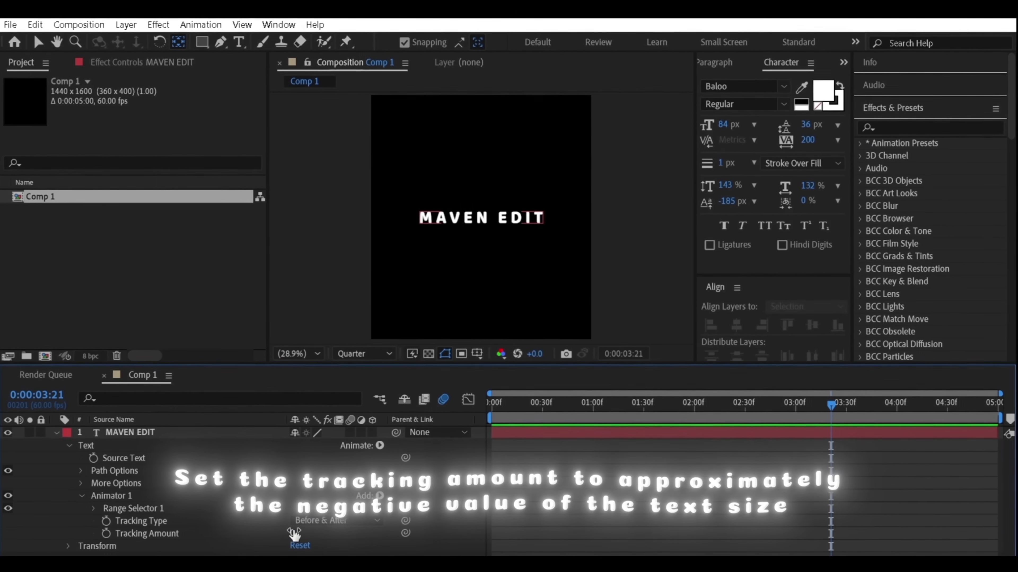
{"action": "left_click_drag", "start_coordinate": [294, 534], "coordinate": [232, 539]}
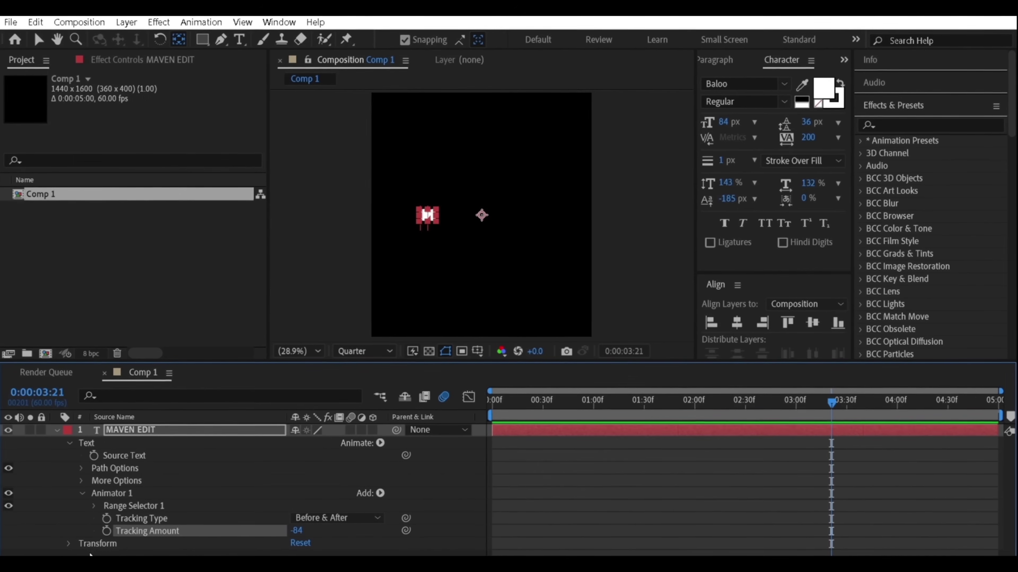
Step: Add an Opacity property to Animator 1 of the MAVEN EDIT layer and set it to 0%
{"action": "left_click", "coordinate": [382, 493]}
{"action": "mouse_move", "coordinate": [397, 498]}
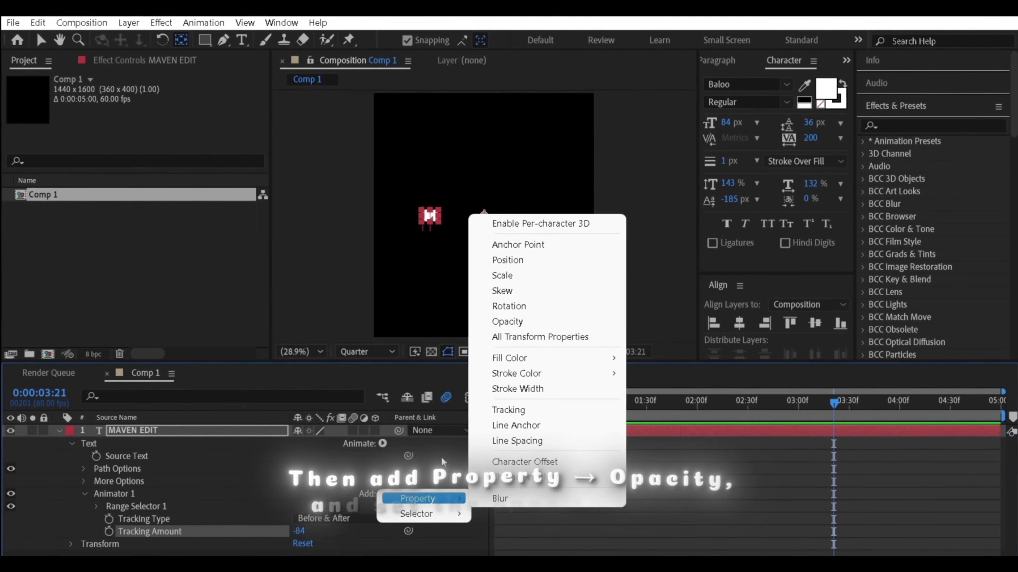
{"action": "left_click", "coordinate": [499, 321]}
{"action": "scroll", "coordinate": [272, 479], "scroll_direction": "down", "scroll_amount": 1}
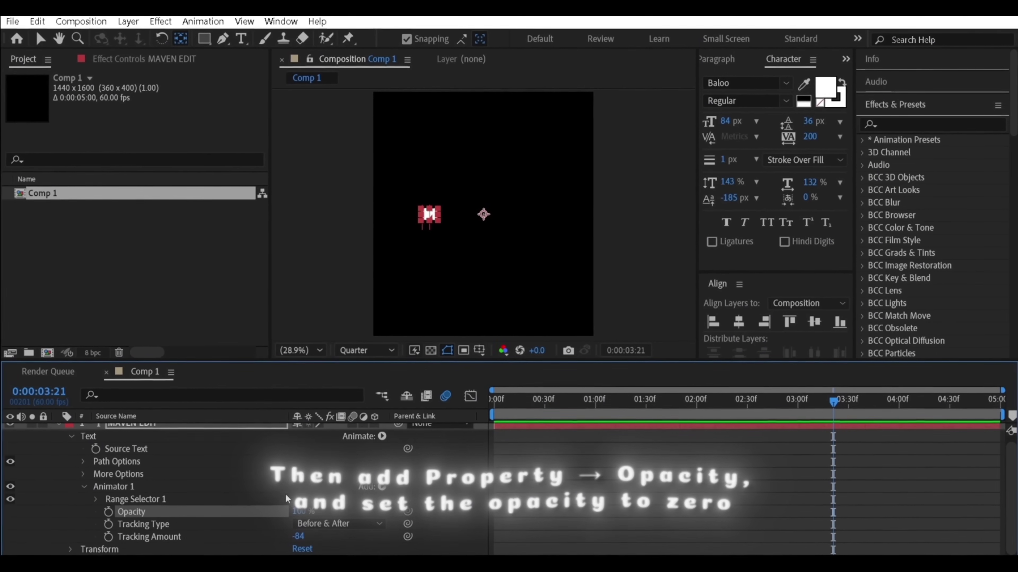
{"action": "left_click_drag", "start_coordinate": [298, 513], "coordinate": [100, 506]}
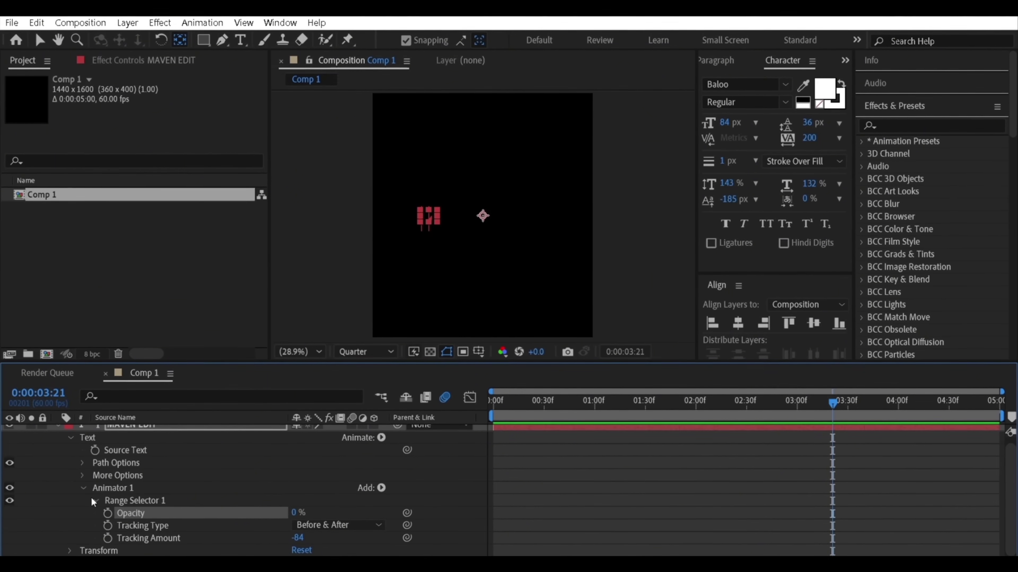
Step: Keyframe Range Selector 1's Start at 0% on the first frame and at 100% about one second in
{"action": "left_click", "coordinate": [92, 499]}
{"action": "left_click", "coordinate": [122, 513]}
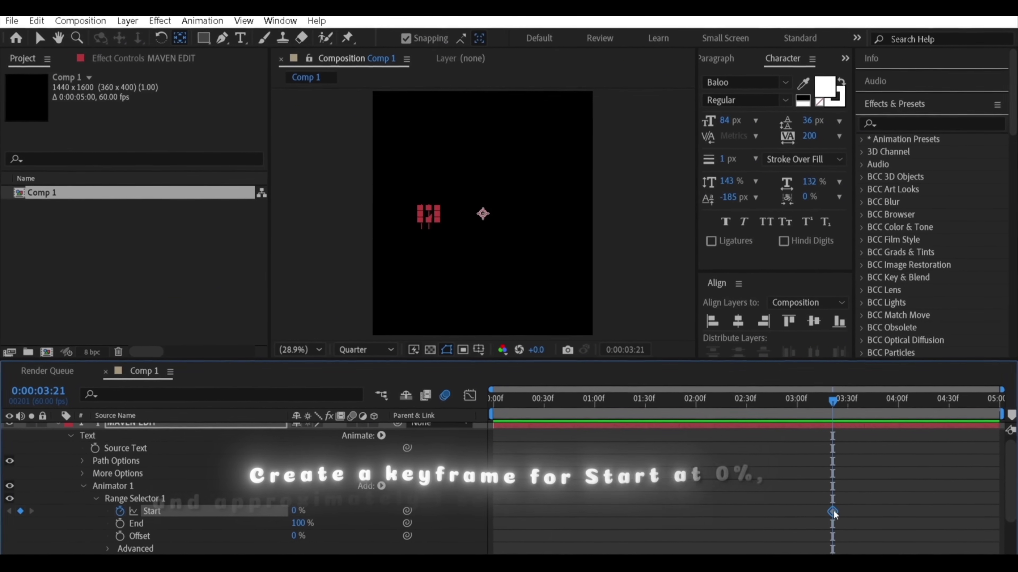
{"action": "left_click_drag", "start_coordinate": [836, 511], "coordinate": [498, 512]}
{"action": "left_click_drag", "start_coordinate": [499, 403], "coordinate": [439, 404]}
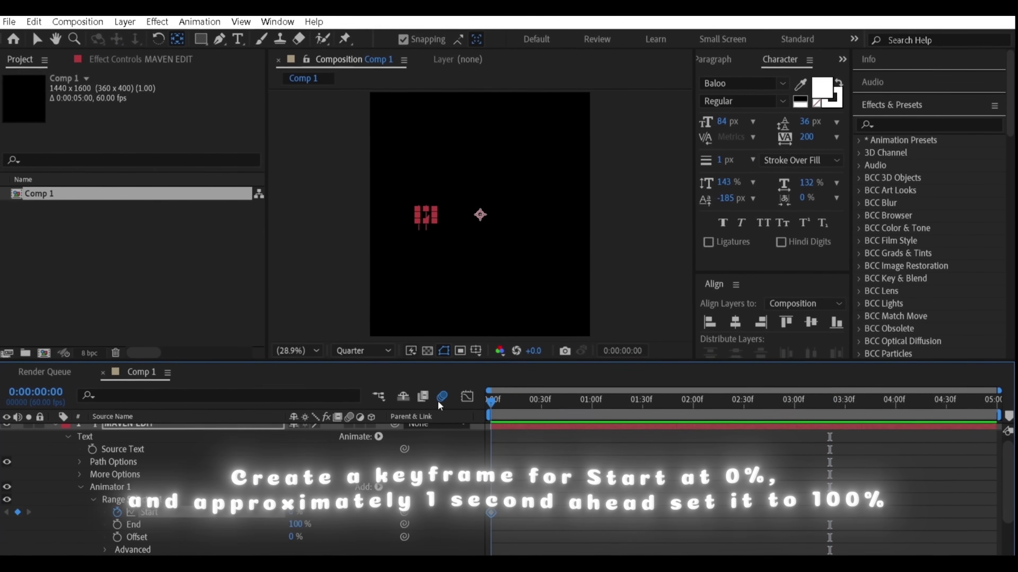
{"action": "left_click", "coordinate": [596, 404]}
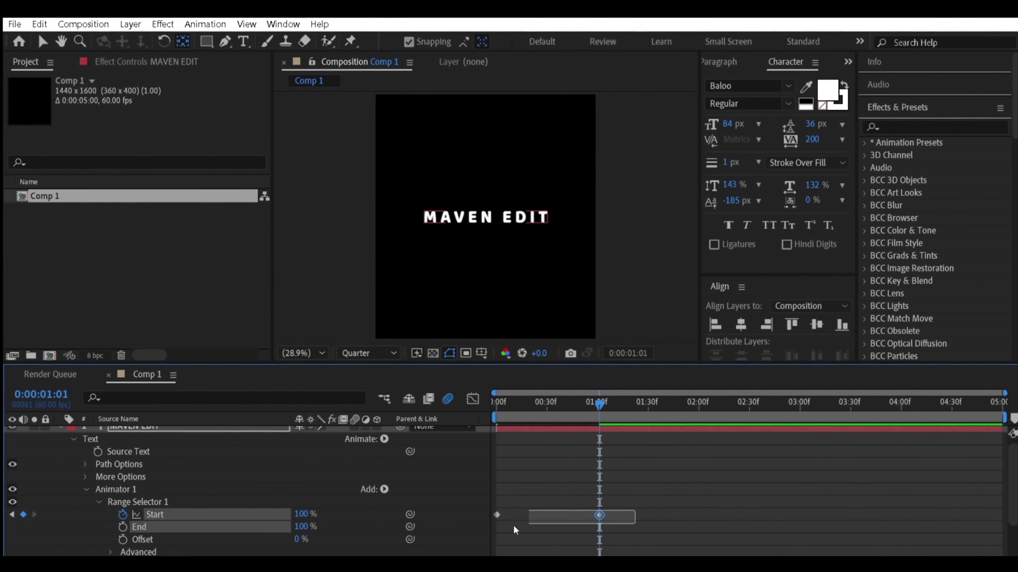
Step: Apply Easy Ease to both Start keyframes and shape their speed graph into a sharp central peak
{"action": "right_click", "coordinate": [494, 517]}
{"action": "mouse_move", "coordinate": [557, 506]}
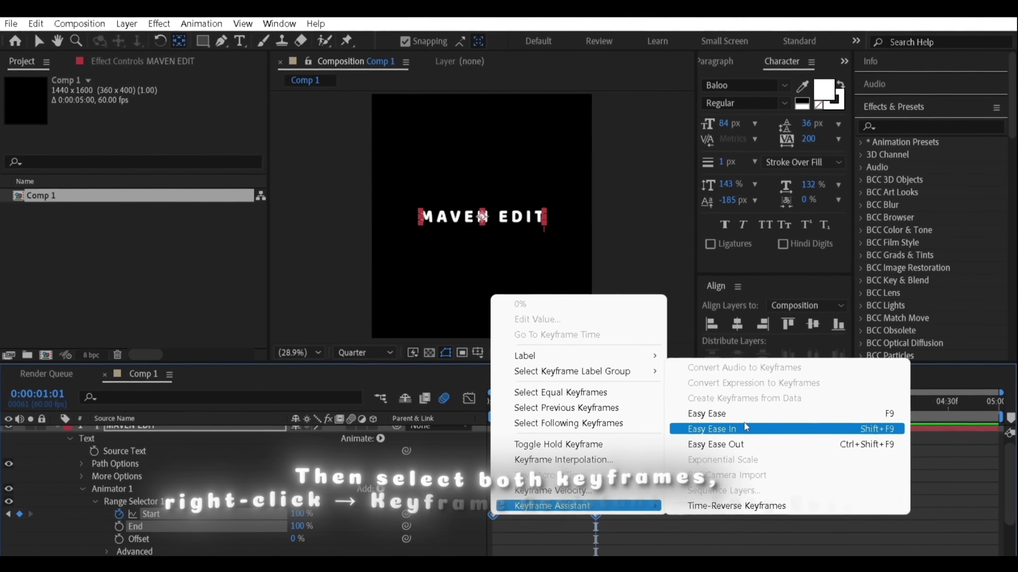
{"action": "left_click", "coordinate": [741, 420]}
{"action": "left_click", "coordinate": [468, 398]}
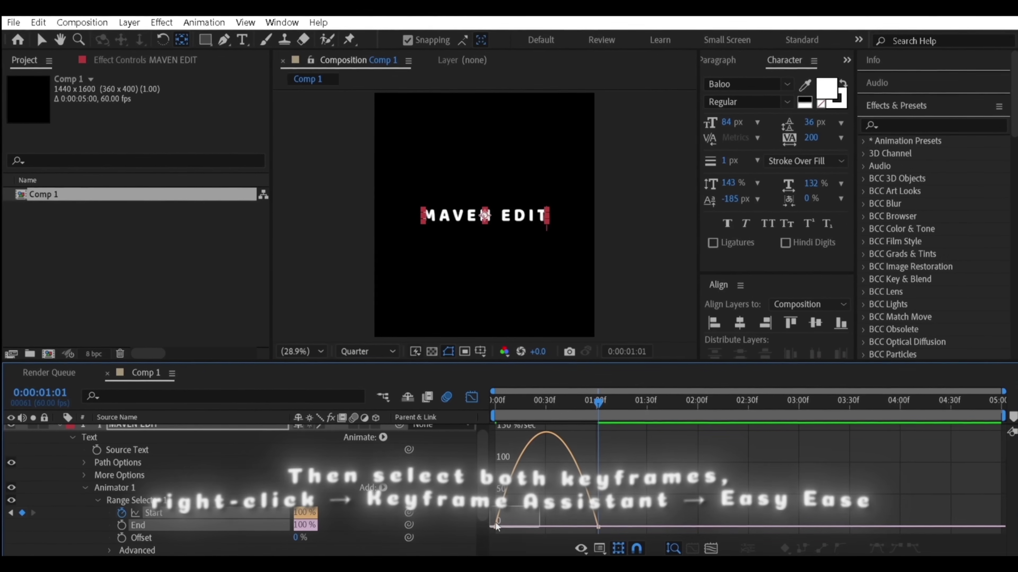
{"action": "mouse_move", "coordinate": [507, 527]}
{"action": "left_mouse_down"}
{"action": "mouse_move", "coordinate": [577, 528]}
{"action": "mouse_move", "coordinate": [492, 527]}
{"action": "left_mouse_up"}
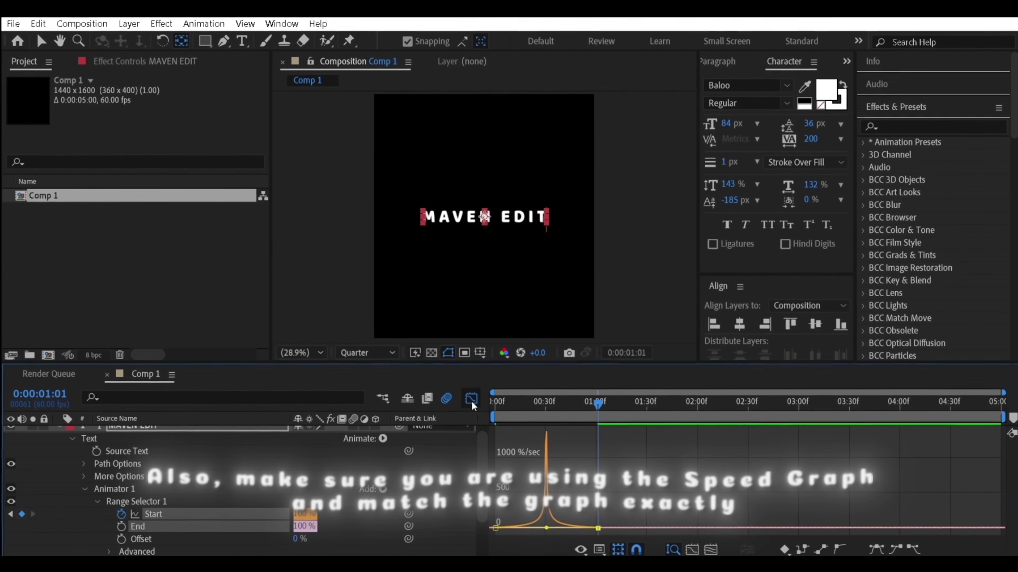
{"action": "left_click", "coordinate": [464, 399]}
Step: Enable motion blur on the MAVEN EDIT layer and preview the tracking animation from the start
{"action": "key", "text": "space"}
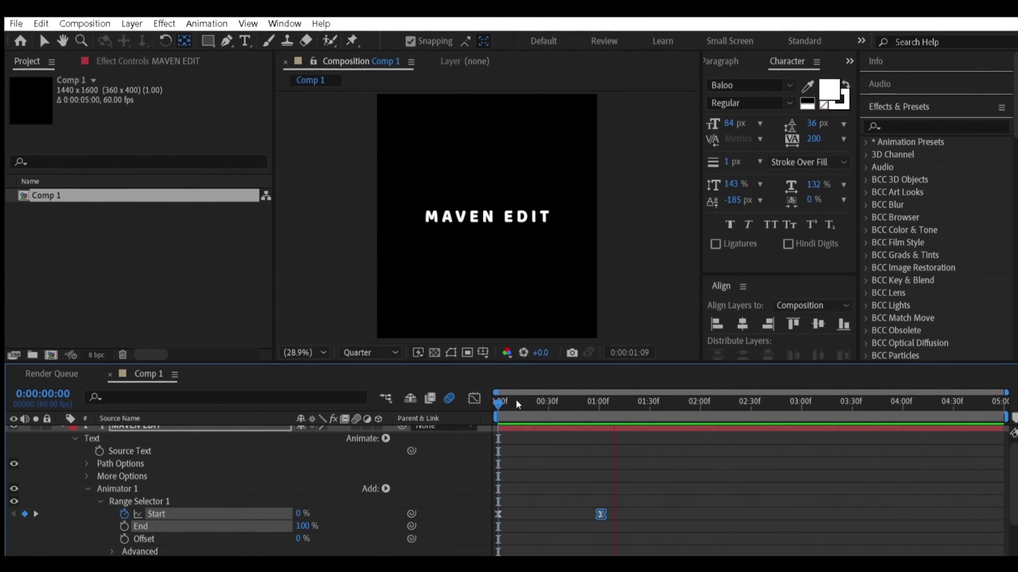
{"action": "scroll", "coordinate": [314, 490], "scroll_direction": "up", "scroll_amount": 3}
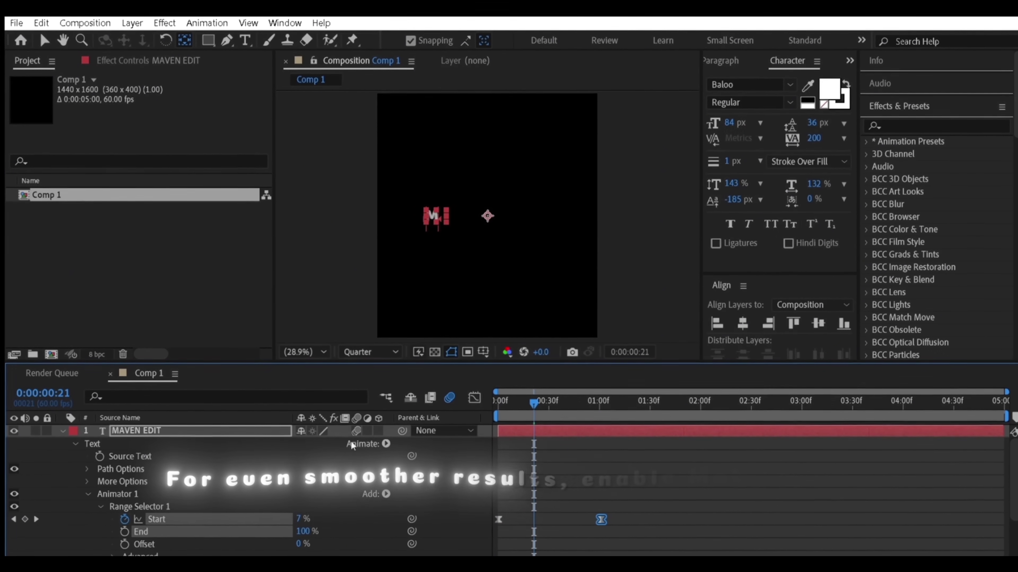
{"action": "left_click_drag", "start_coordinate": [511, 405], "coordinate": [495, 402]}
{"action": "key", "text": "space"}
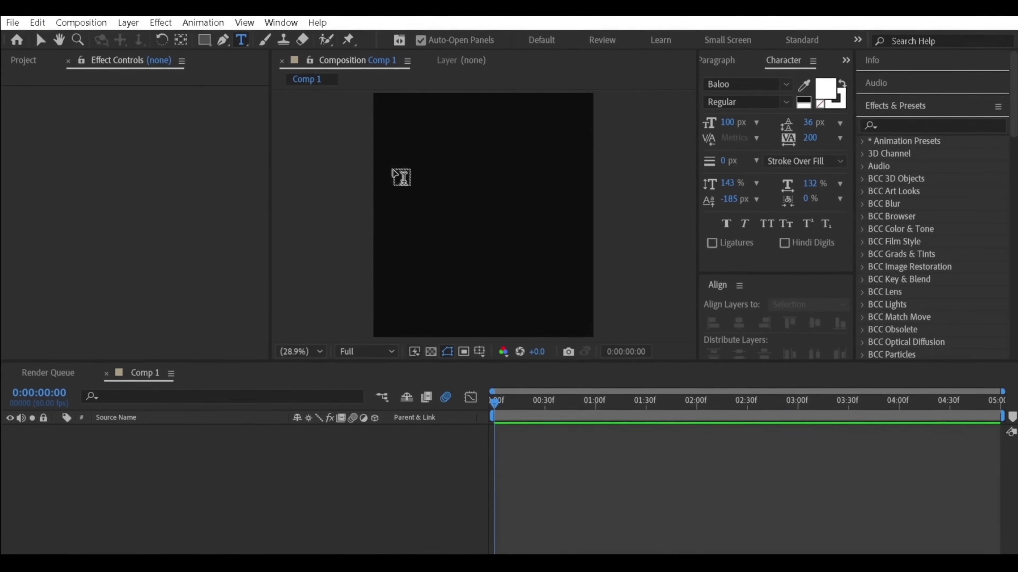
Step: Create a "MAVEN" text layer with a centered anchor point, scale it to 139% and center it in the composition
{"action": "type", "text": "MAVEN"}
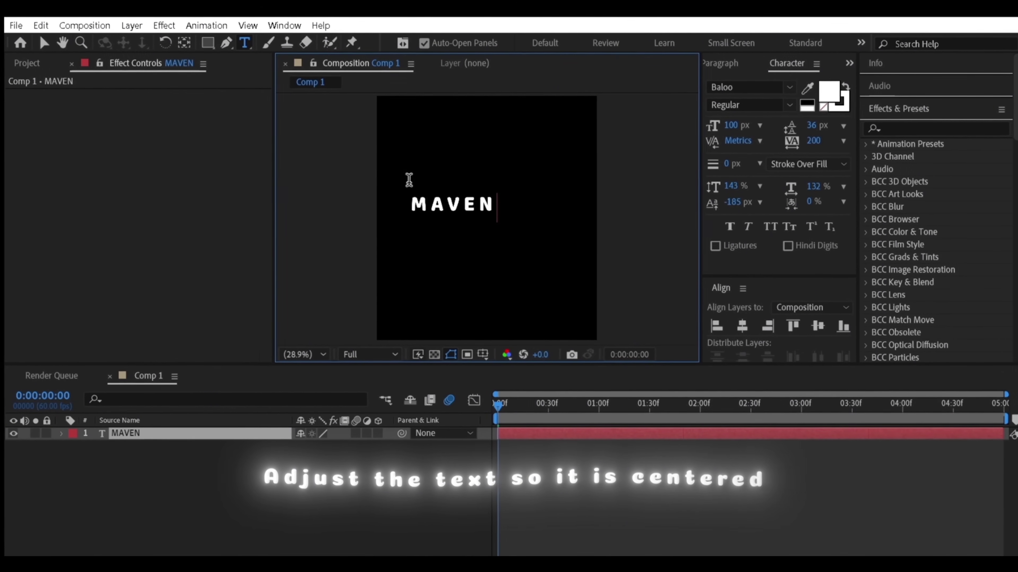
{"action": "left_click", "coordinate": [184, 42]}
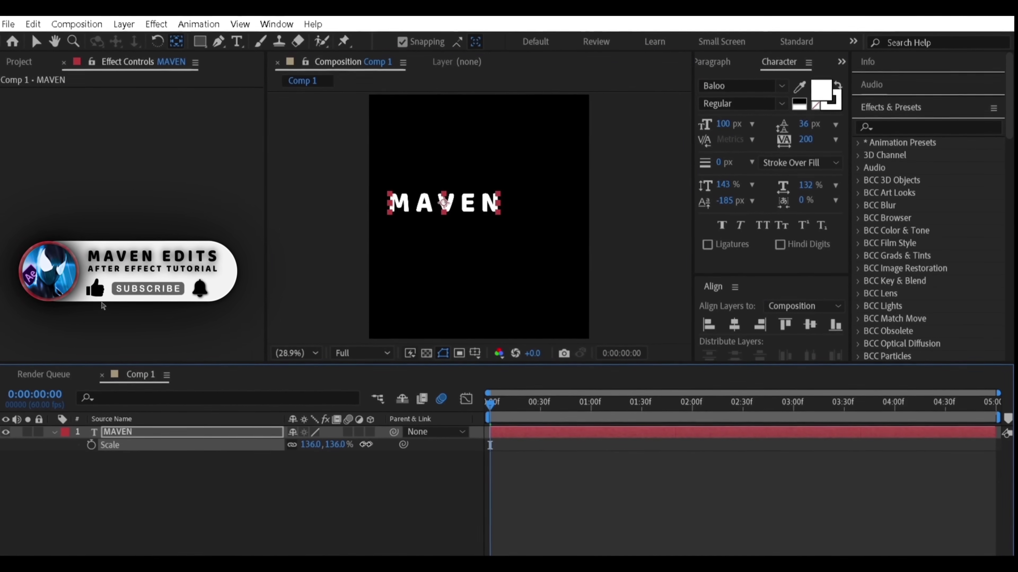
{"action": "left_click_drag", "start_coordinate": [371, 446], "coordinate": [631, 340]}
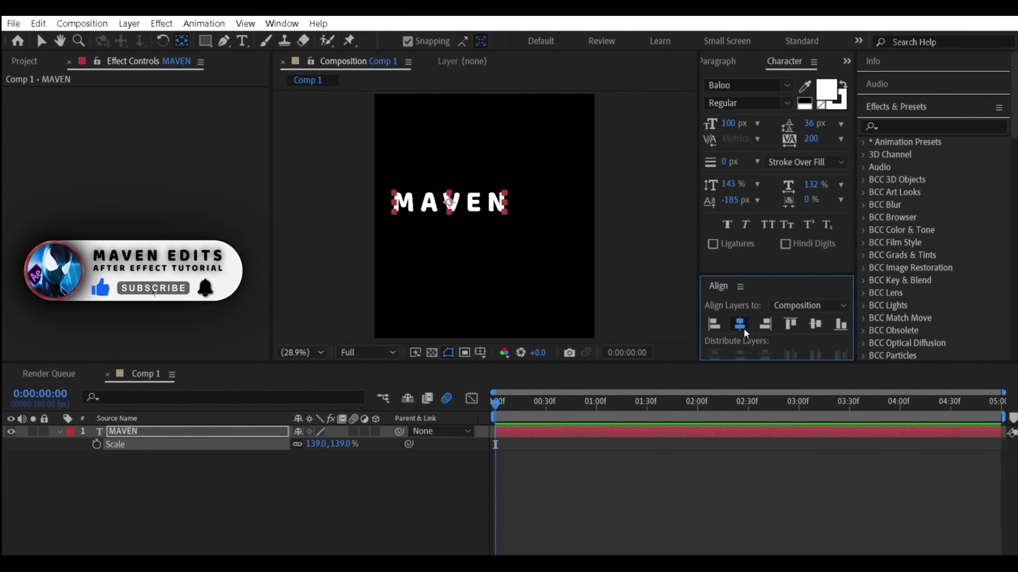
Step: Add a Tracking animator to the MAVEN layer and add Position and Opacity properties to it
{"action": "left_click", "coordinate": [53, 433]}
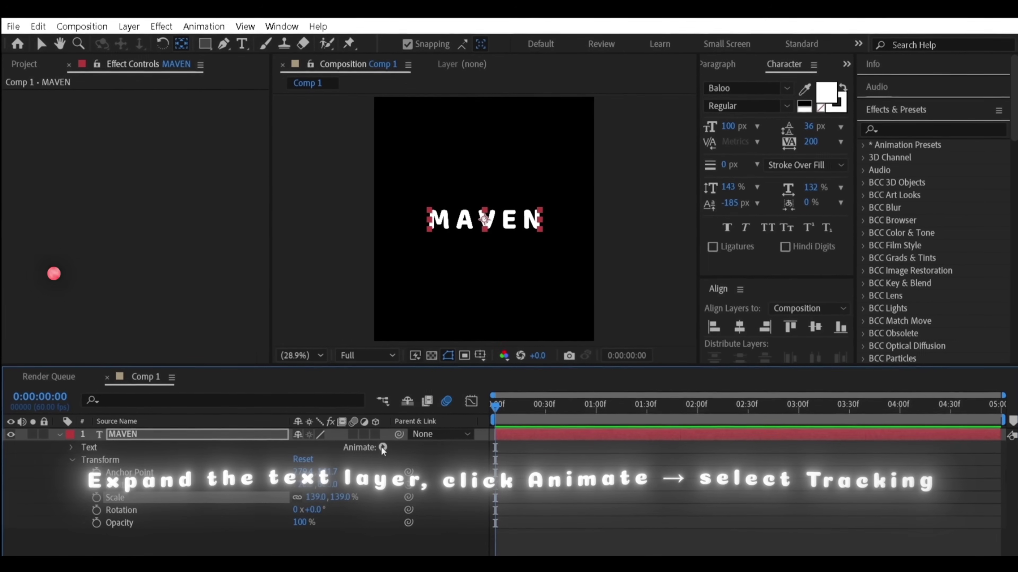
{"action": "left_click", "coordinate": [382, 448]}
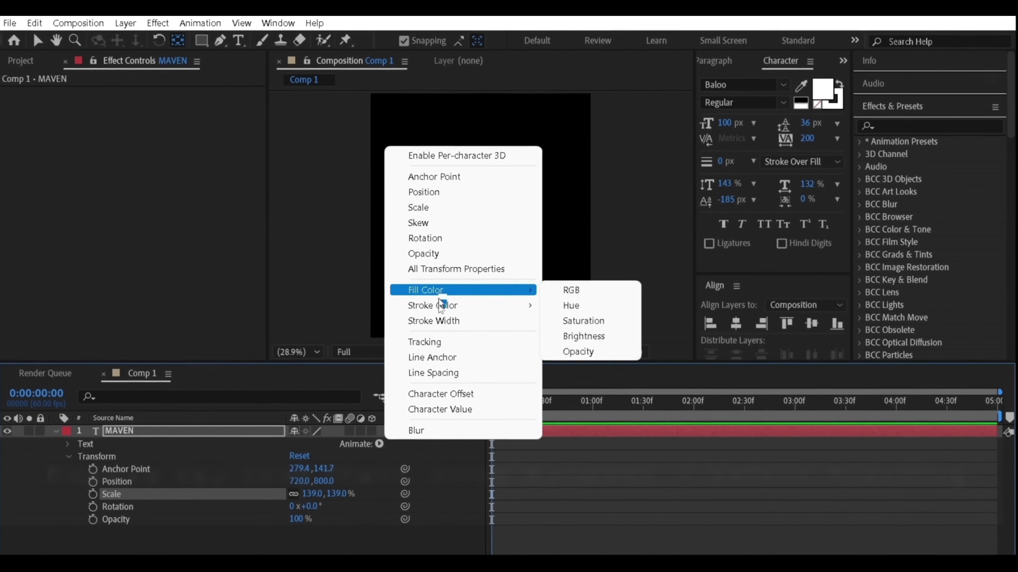
{"action": "left_click", "coordinate": [425, 342]}
{"action": "left_click", "coordinate": [380, 497]}
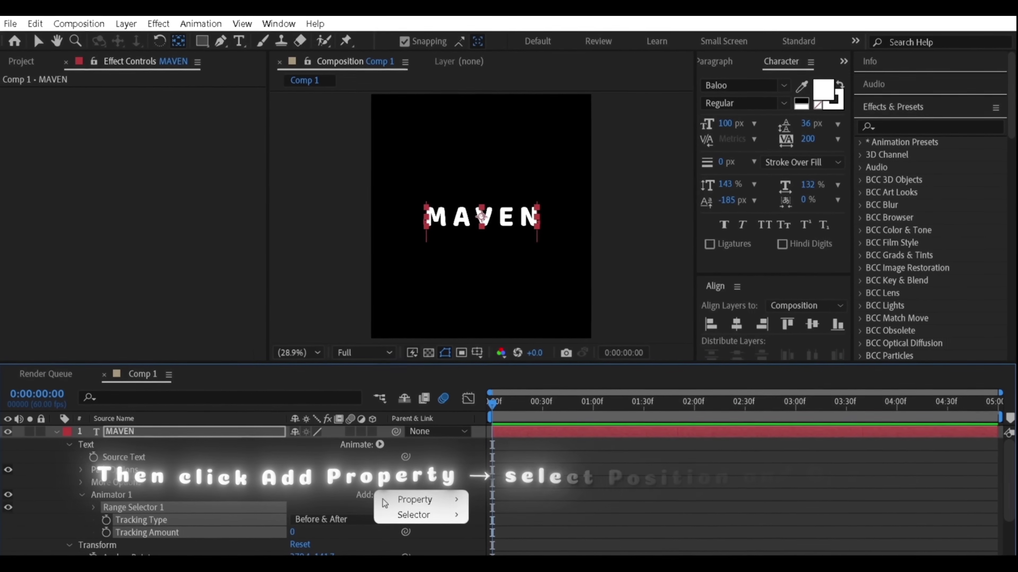
{"action": "mouse_move", "coordinate": [417, 499]}
{"action": "left_click", "coordinate": [498, 260]}
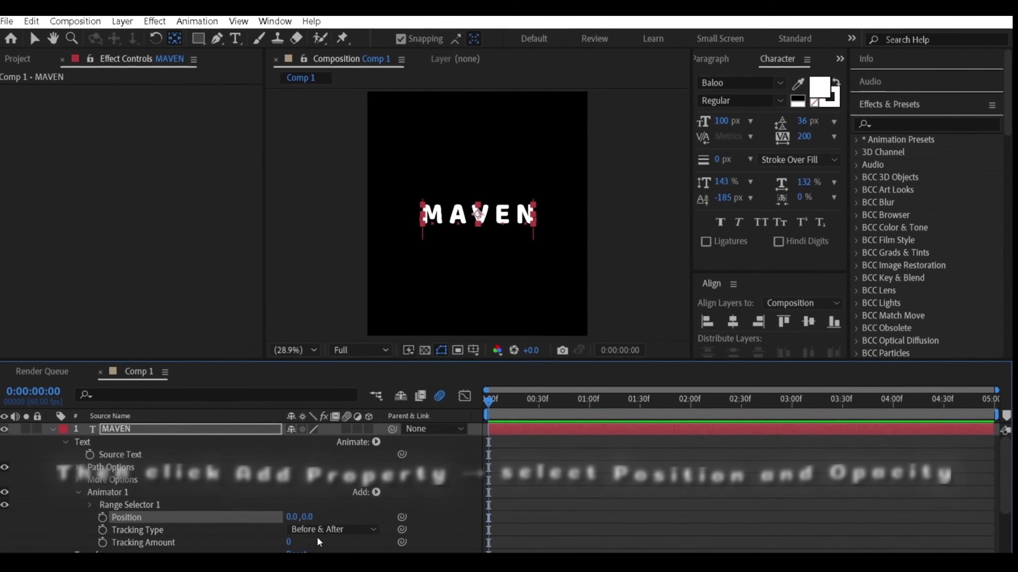
{"action": "left_click", "coordinate": [376, 492]}
{"action": "left_click", "coordinate": [510, 321]}
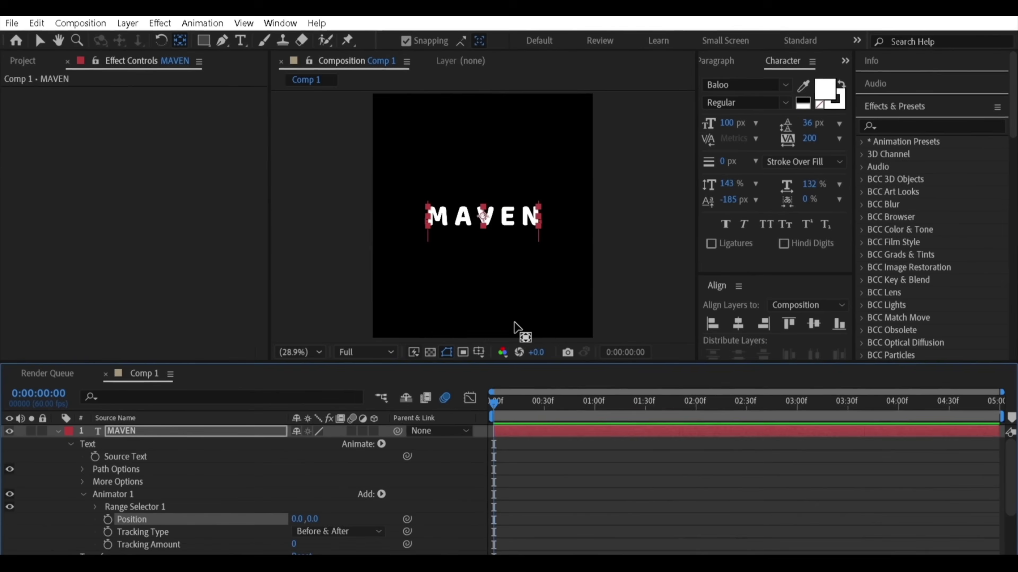
Step: Set the MAVEN animator's Tracking Amount to -110, Position to 0, 31 and Opacity to 0%
{"action": "scroll", "coordinate": [252, 491], "scroll_direction": "down", "scroll_amount": 4}
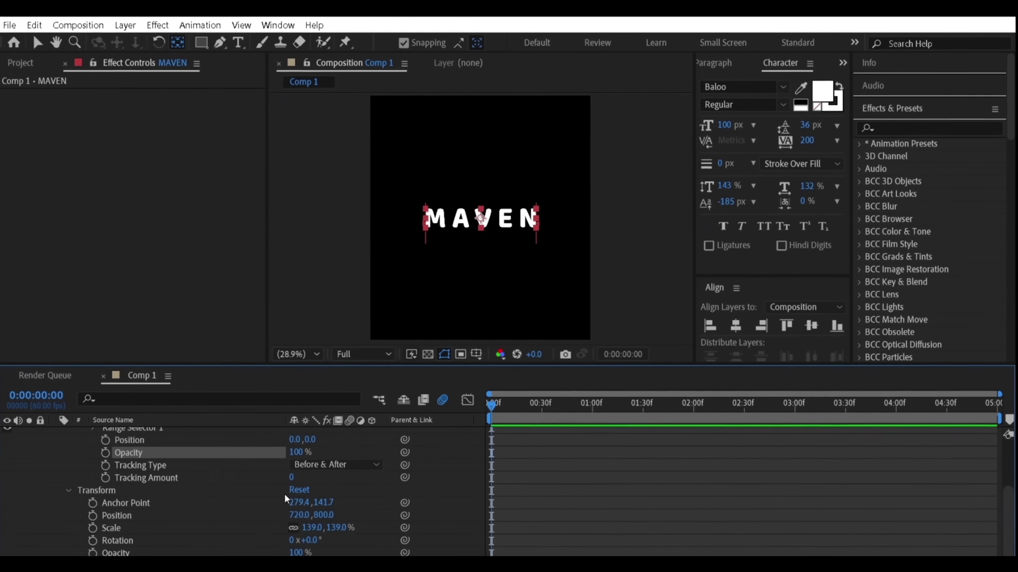
{"action": "left_click_drag", "start_coordinate": [291, 478], "coordinate": [222, 481]}
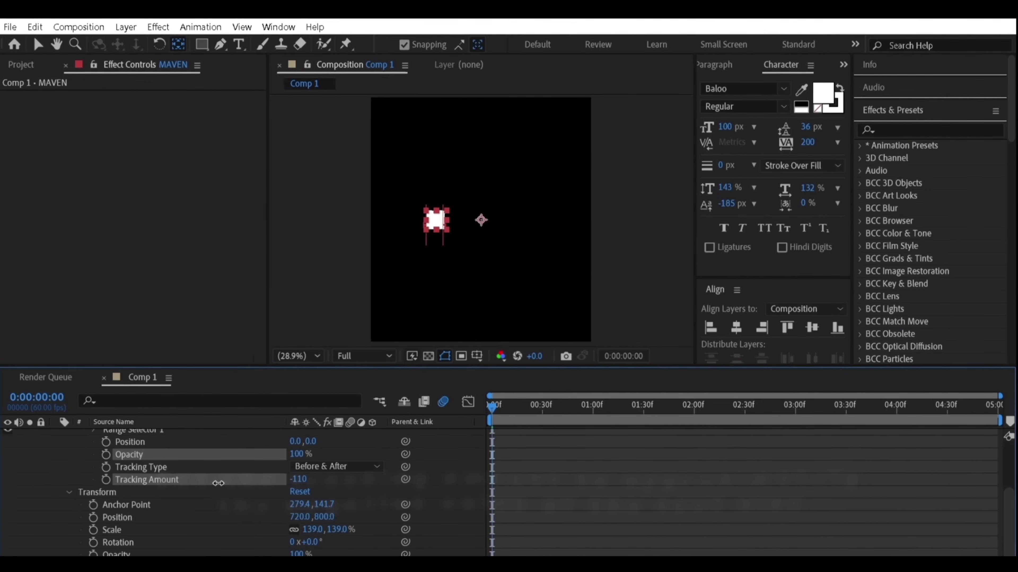
{"action": "scroll", "coordinate": [282, 474], "scroll_direction": "up", "scroll_amount": 3}
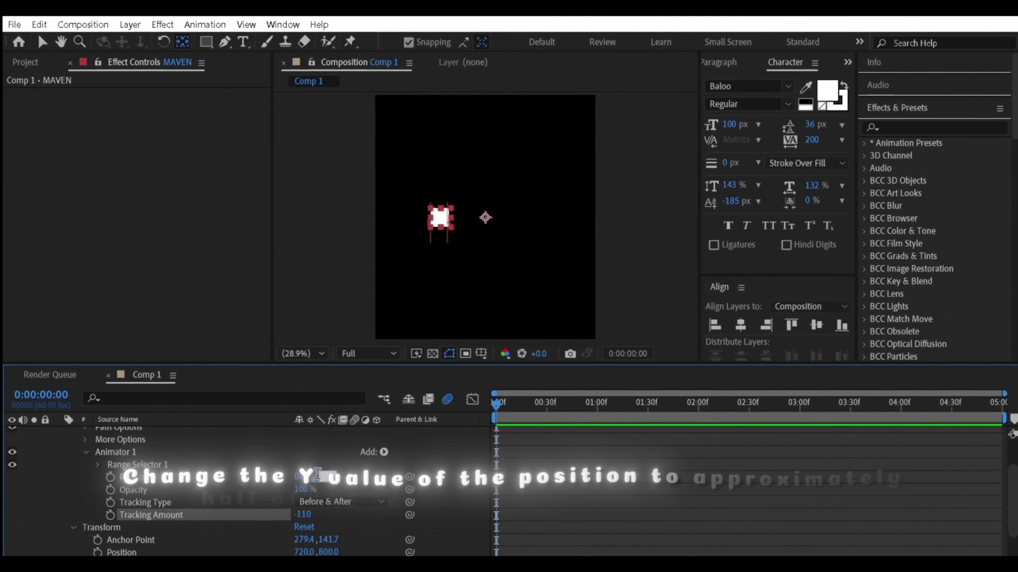
{"action": "left_click_drag", "start_coordinate": [321, 478], "coordinate": [126, 490]}
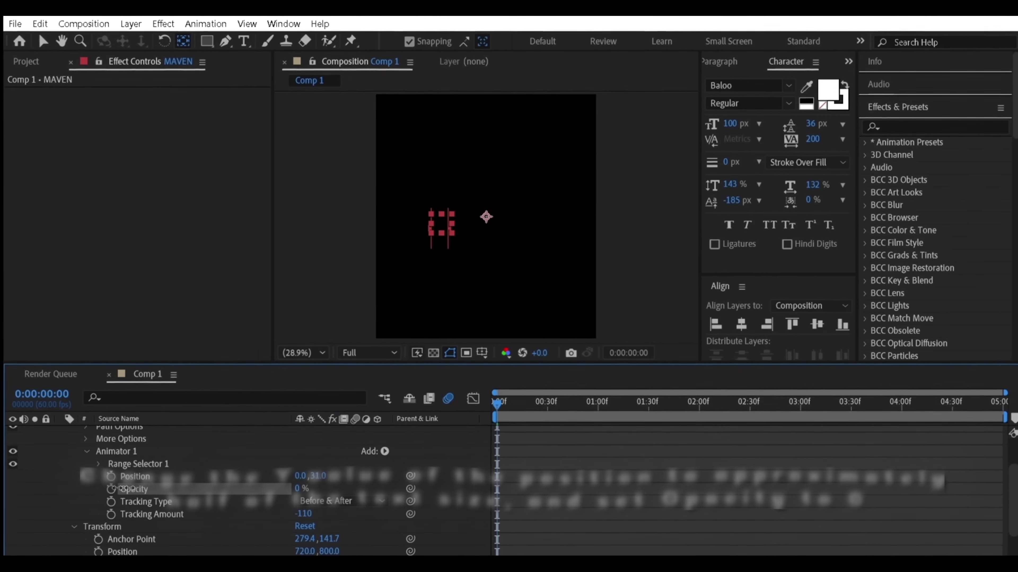
Step: Keyframe the MAVEN layer's Range Selector Start at 0% on the first frame and 100% at frame 30
{"action": "left_click", "coordinate": [99, 464]}
{"action": "left_click", "coordinate": [123, 477]}
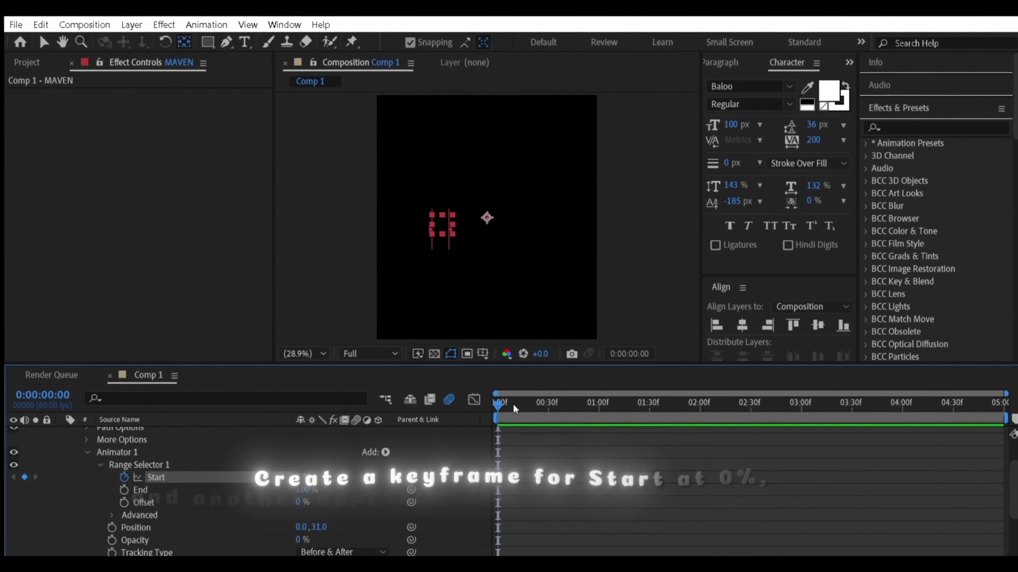
{"action": "left_click_drag", "start_coordinate": [513, 404], "coordinate": [543, 405]}
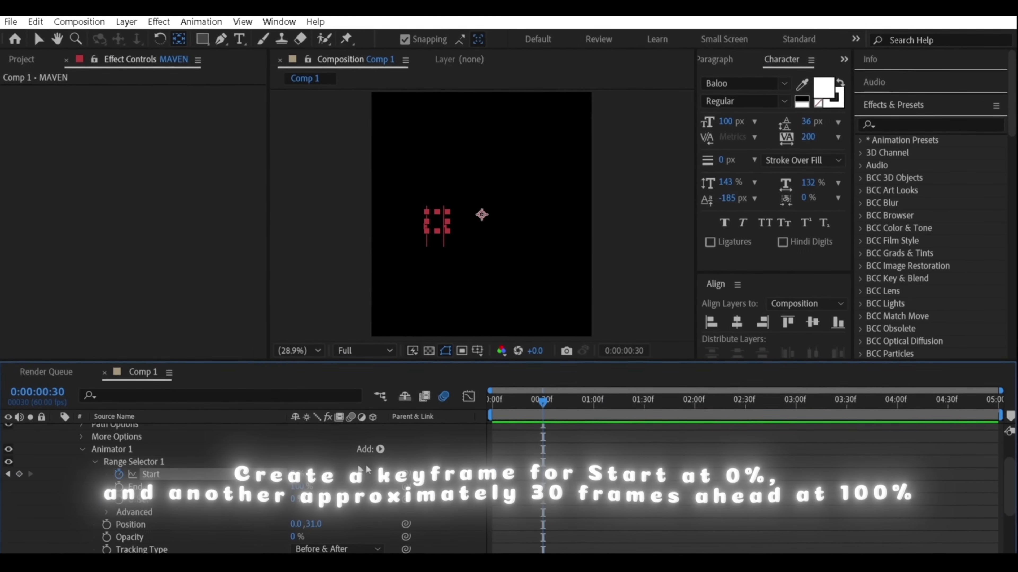
Step: Apply Easy Ease to both of the MAVEN layer's Start keyframes and pull their speed graph into a narrow central peak
{"action": "left_click_drag", "start_coordinate": [471, 489], "coordinate": [541, 472]}
{"action": "right_click", "coordinate": [544, 477]}
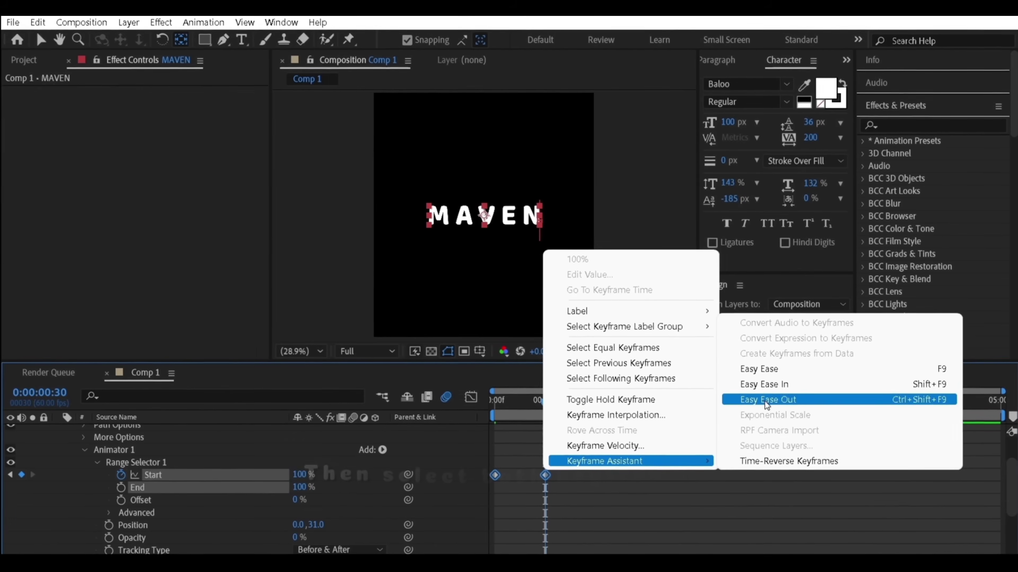
{"action": "left_click", "coordinate": [766, 401]}
{"action": "key", "text": "shift+F3"}
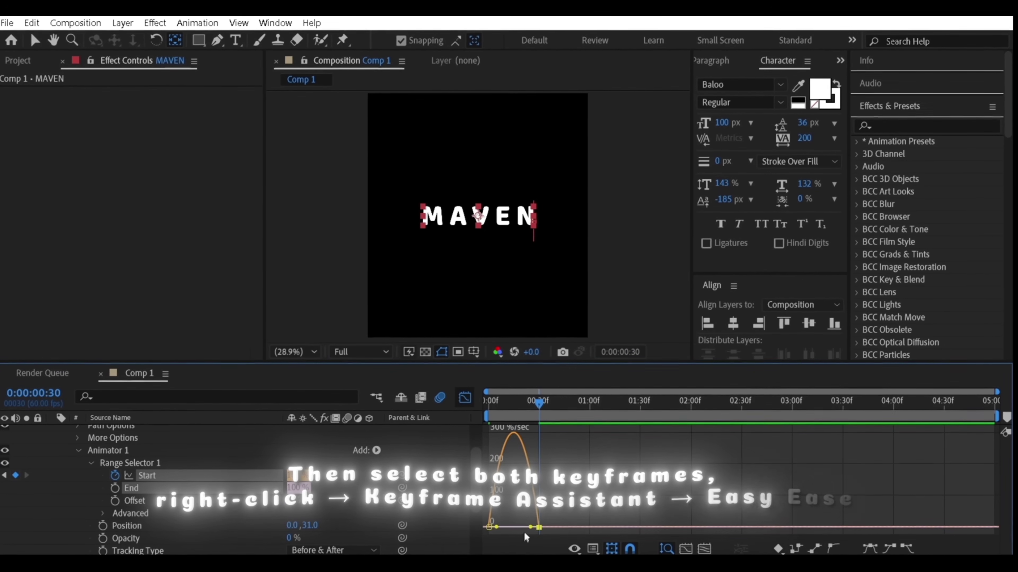
{"action": "mouse_move", "coordinate": [530, 527]}
{"action": "left_mouse_down"}
{"action": "mouse_move", "coordinate": [499, 527]}
{"action": "mouse_move", "coordinate": [537, 517]}
{"action": "left_mouse_up"}
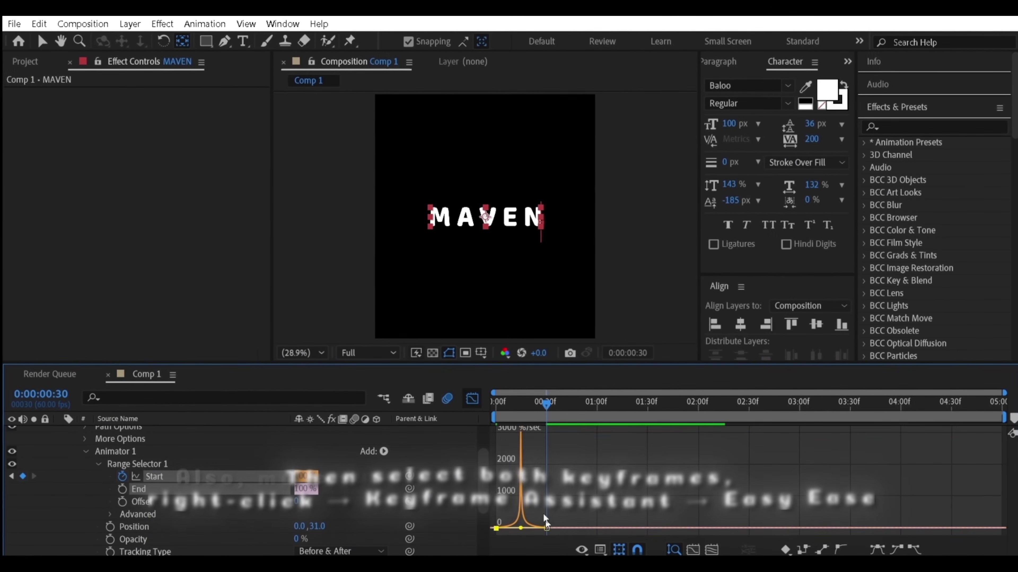
Step: Leave the graph editor and preview the MAVEN text animation from the first frame
{"action": "left_click_drag", "start_coordinate": [546, 403], "coordinate": [494, 401]}
{"action": "left_click", "coordinate": [472, 399]}
{"action": "key", "text": "space"}
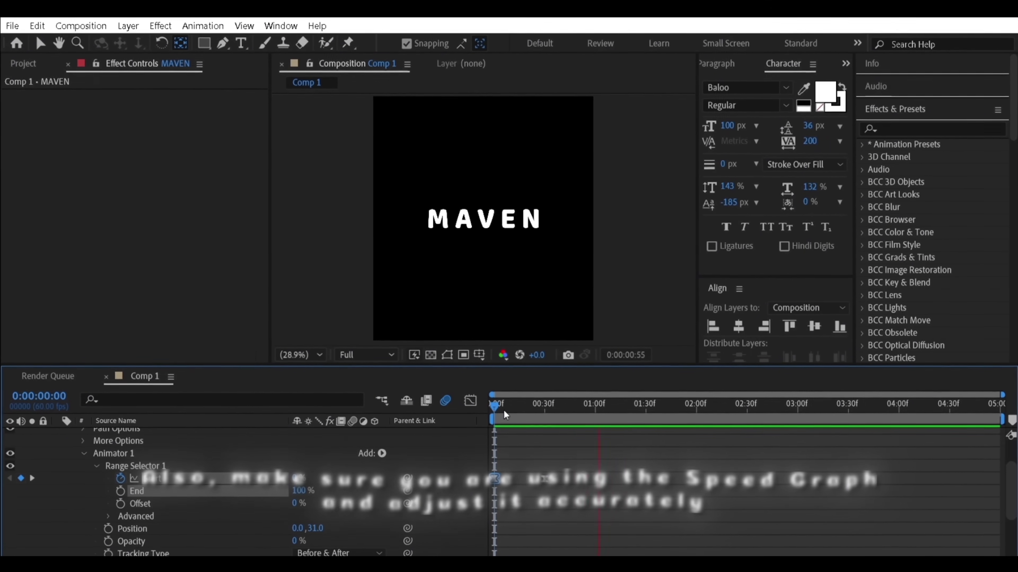
Step: Preview the MAVEN reveal again, park the playhead at frame 30 and collapse the layer's properties
{"action": "key", "text": "space"}
{"action": "scroll", "coordinate": [355, 463], "scroll_direction": "up", "scroll_amount": 2}
{"action": "key", "text": "space"}
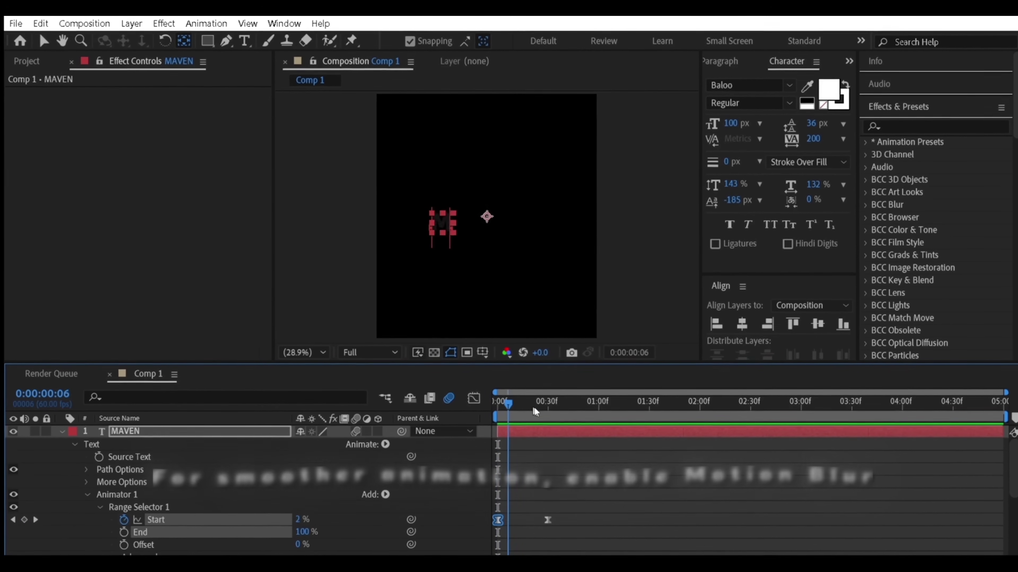
{"action": "left_click_drag", "start_coordinate": [534, 406], "coordinate": [546, 406]}
{"action": "key", "text": "u"}
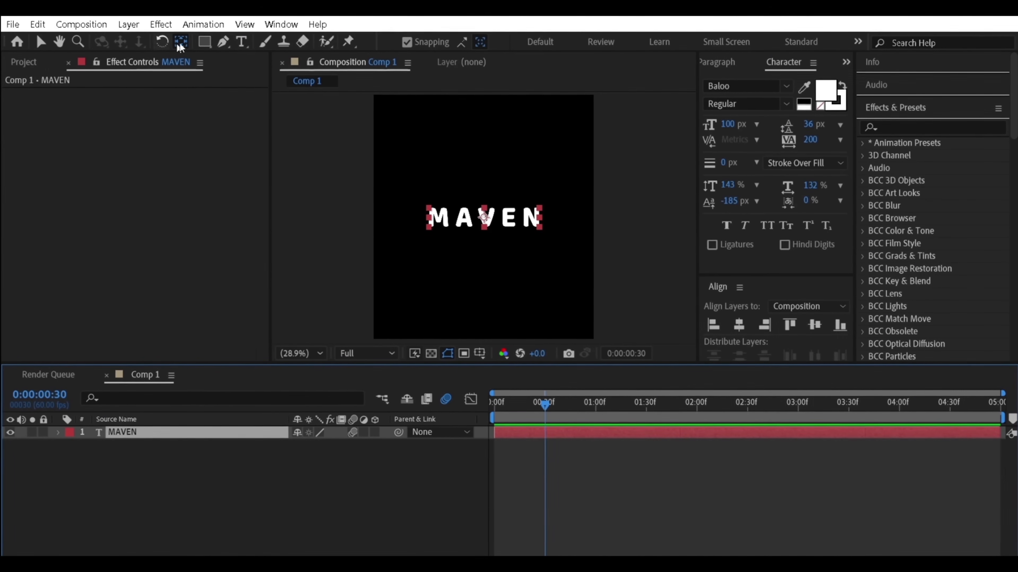
Step: Create a black (000000) solid layer the size of the composition, 1440 x 1600 px
{"action": "mouse_move", "coordinate": [143, 40]}
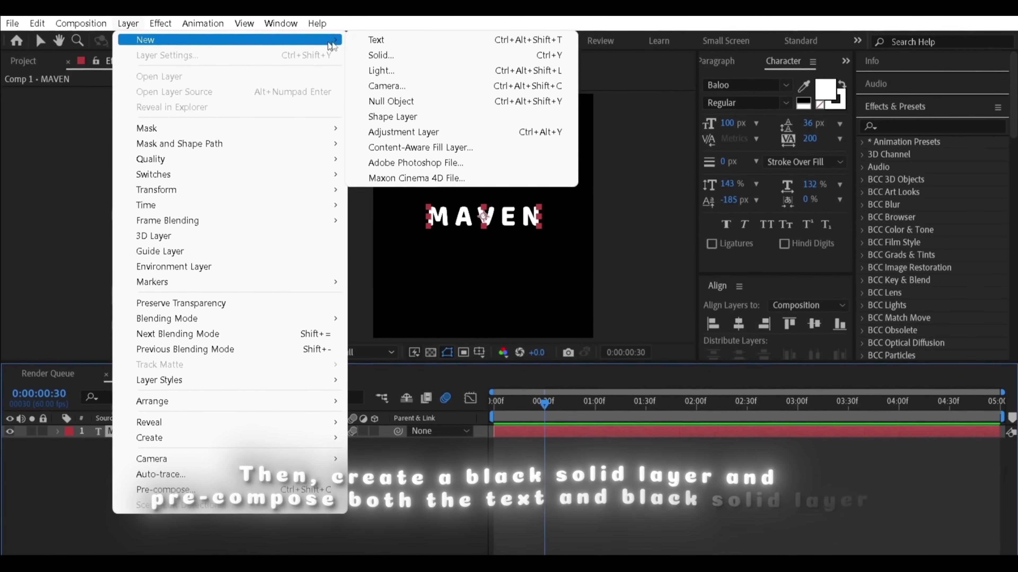
{"action": "left_click", "coordinate": [393, 58]}
{"action": "left_click", "coordinate": [498, 382]}
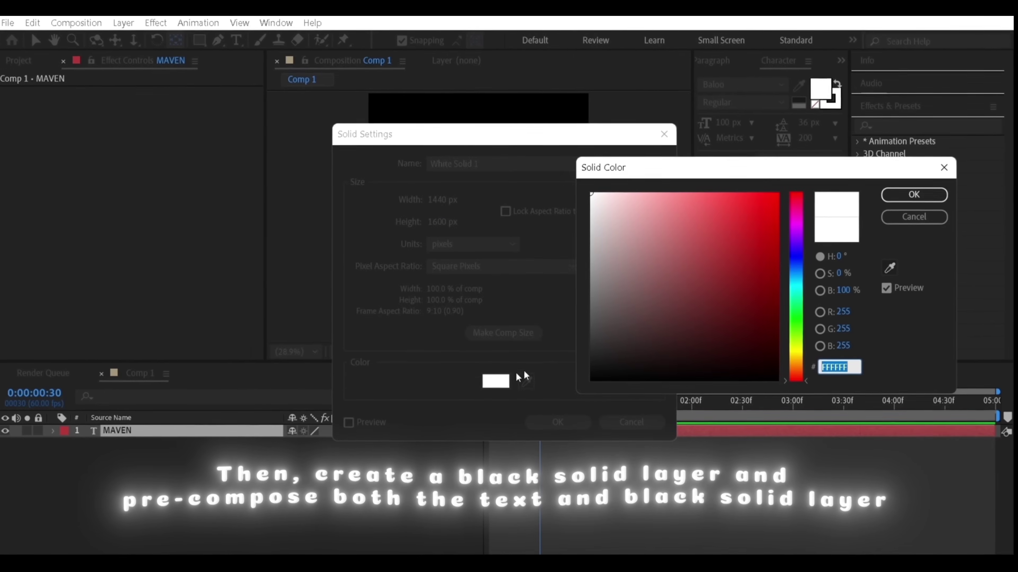
{"action": "left_click_drag", "start_coordinate": [604, 337], "coordinate": [592, 382]}
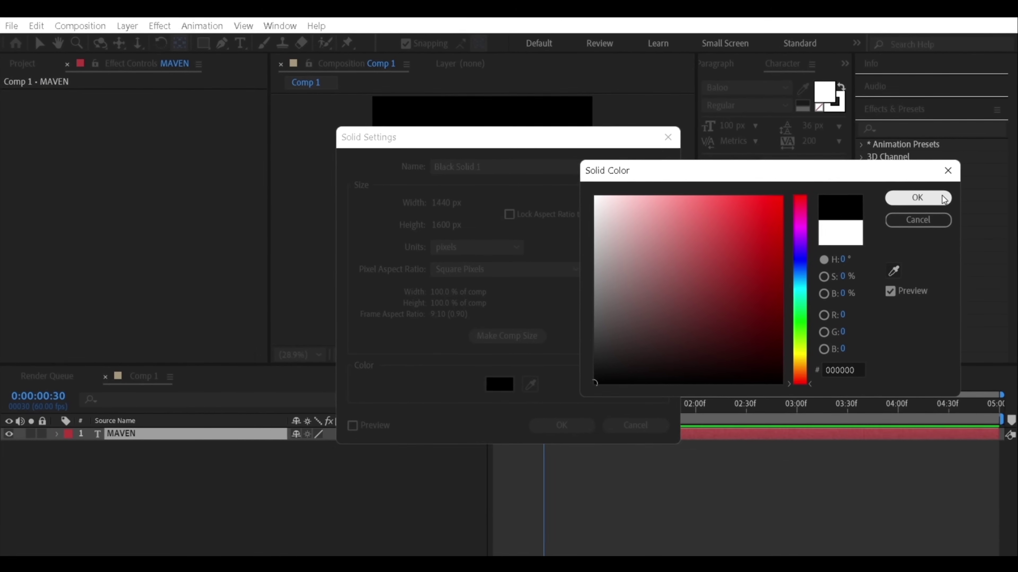
{"action": "left_click", "coordinate": [916, 197]}
{"action": "left_click", "coordinate": [560, 424]}
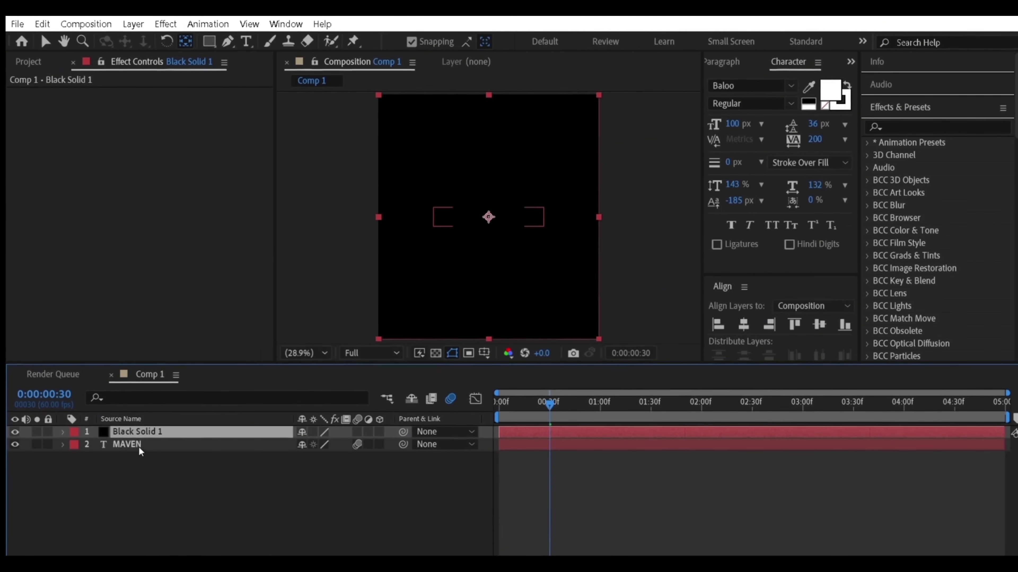
Step: Place the black solid below the MAVEN text and pre-compose both layers as Pre-comp 1, moving all attributes into it
{"action": "left_click_drag", "start_coordinate": [136, 431], "coordinate": [139, 461]}
{"action": "left_click", "coordinate": [152, 429], "text": "shift"}
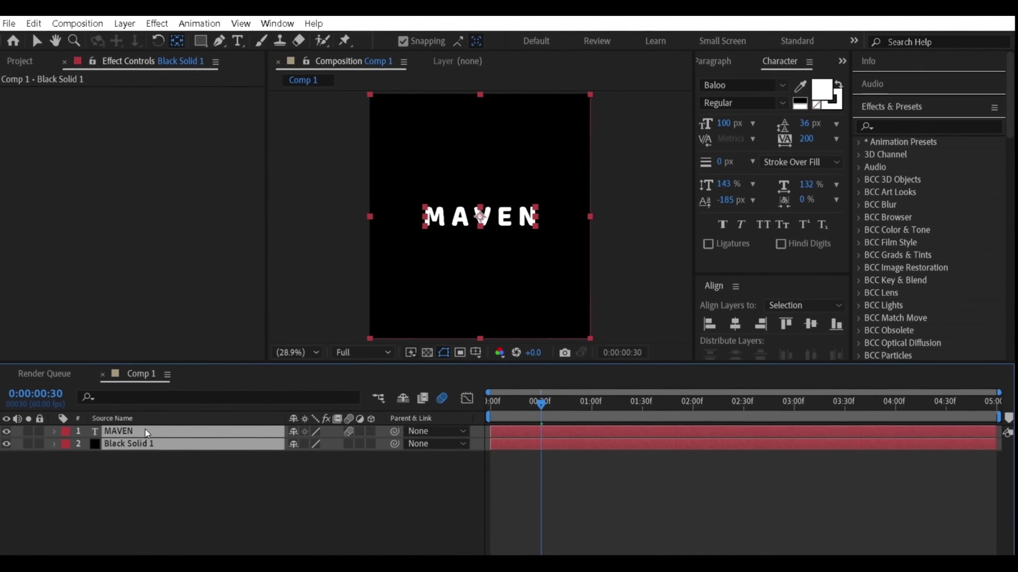
{"action": "right_click", "coordinate": [150, 432]}
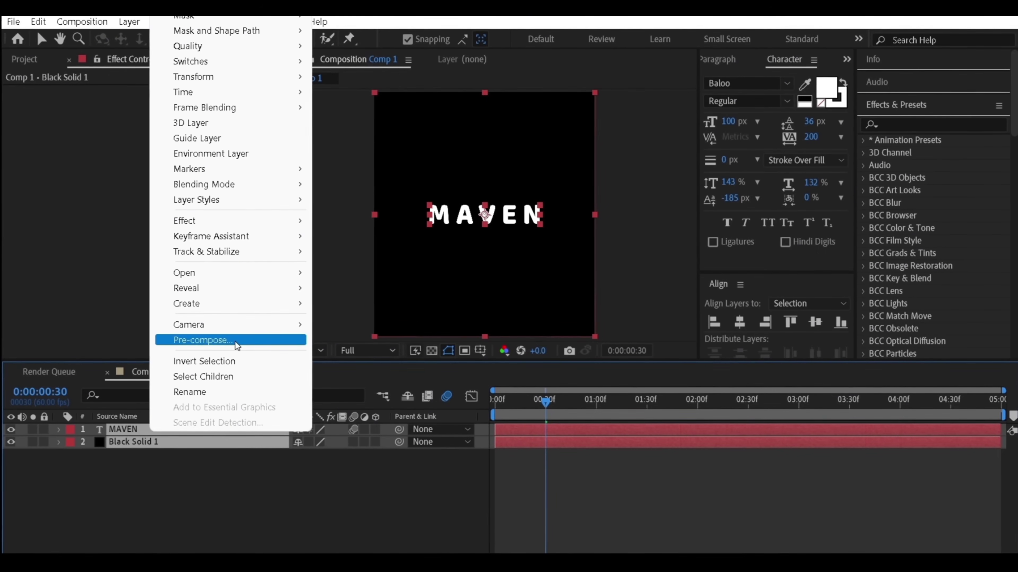
{"action": "left_click", "coordinate": [235, 340]}
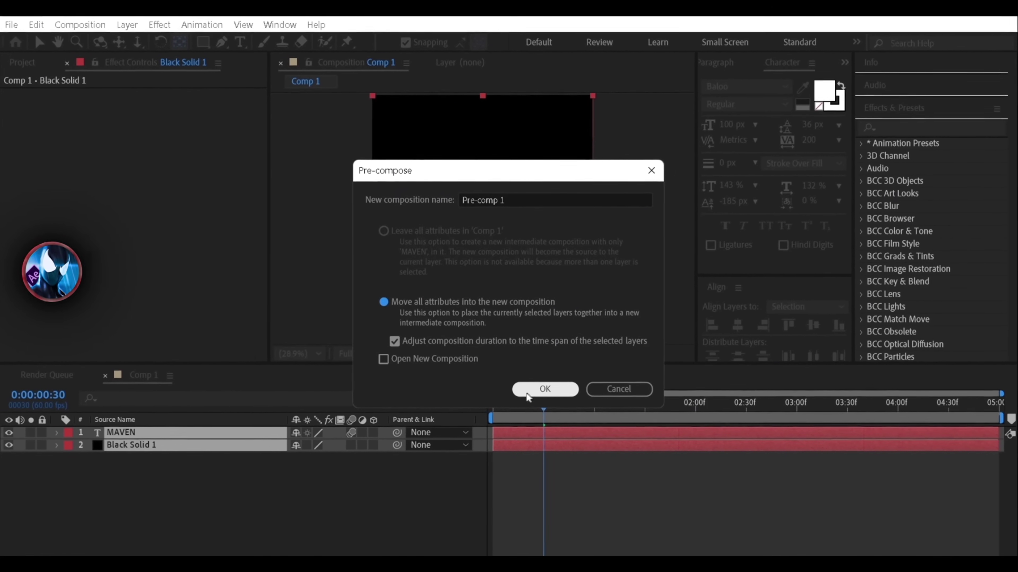
{"action": "left_click", "coordinate": [541, 389]}
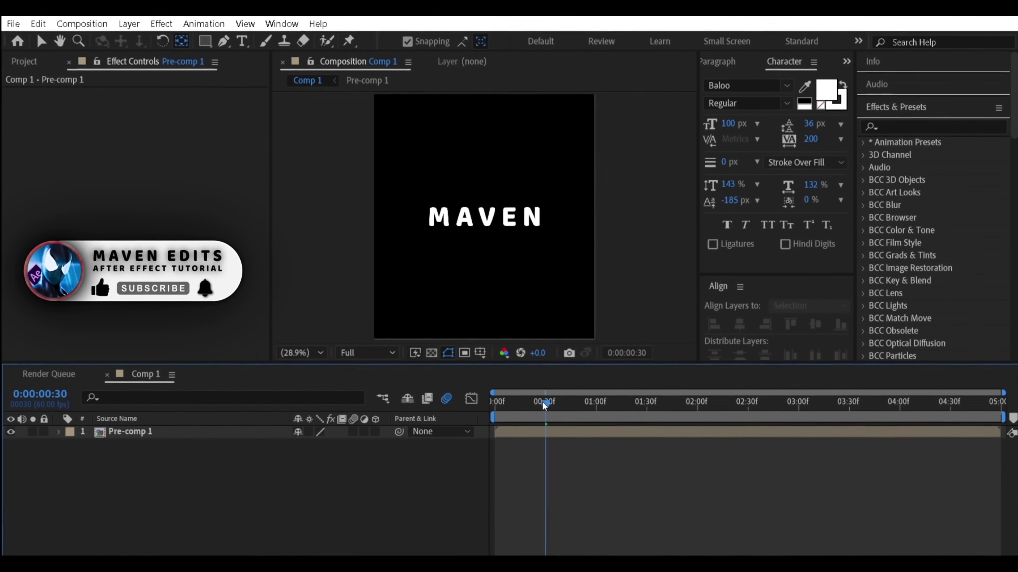
Step: Select the Pre-comp 1 layer, activate the Rectangle tool and show the Title/Action Safe guides in the composition
{"action": "left_click", "coordinate": [549, 433]}
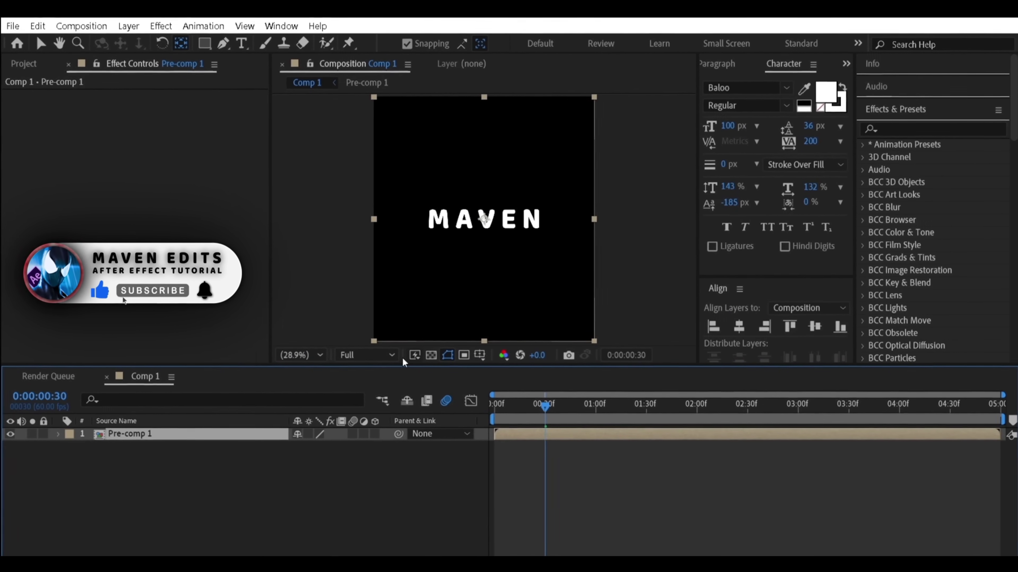
{"action": "left_click", "coordinate": [201, 42]}
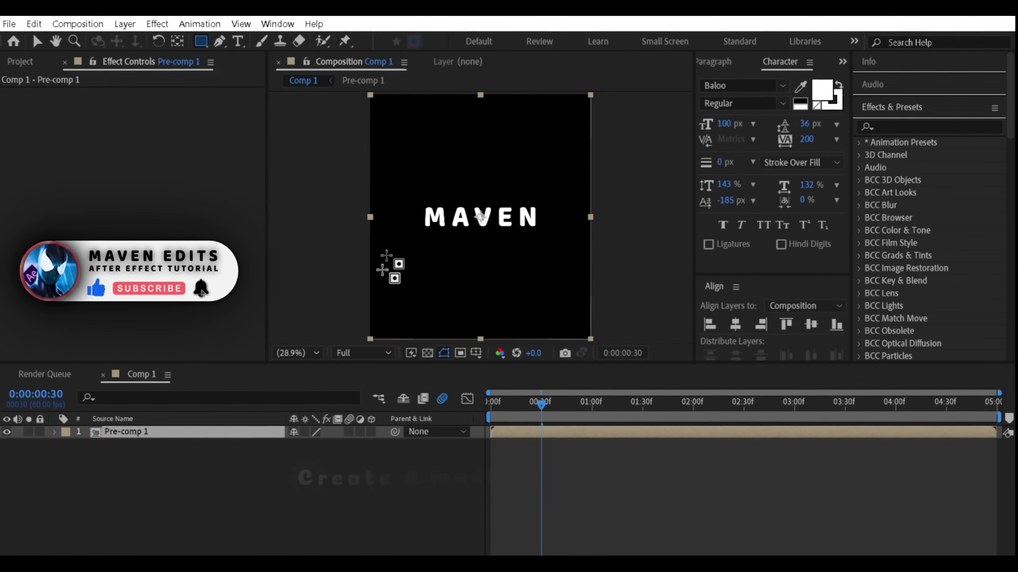
{"action": "left_click", "coordinate": [476, 353]}
{"action": "left_click", "coordinate": [513, 368]}
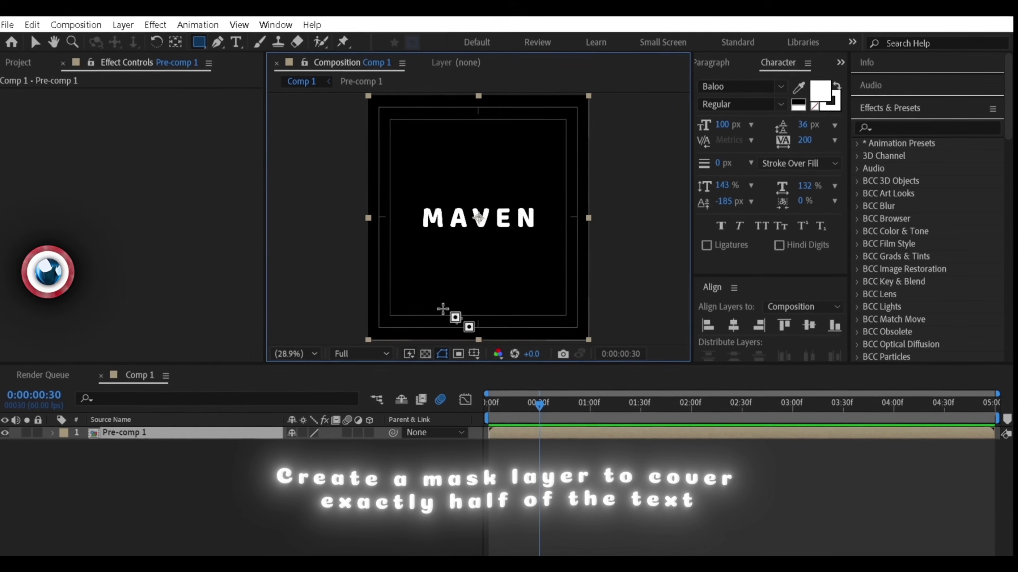
Step: Draw a rectangular mask on Pre-comp 1 covering the upper half of the frame, ending at the middle of the MAVEN text
{"action": "scroll", "coordinate": [390, 228], "scroll_direction": "up", "scroll_amount": 3}
{"action": "left_click_drag", "start_coordinate": [380, 237], "coordinate": [141, 241]}
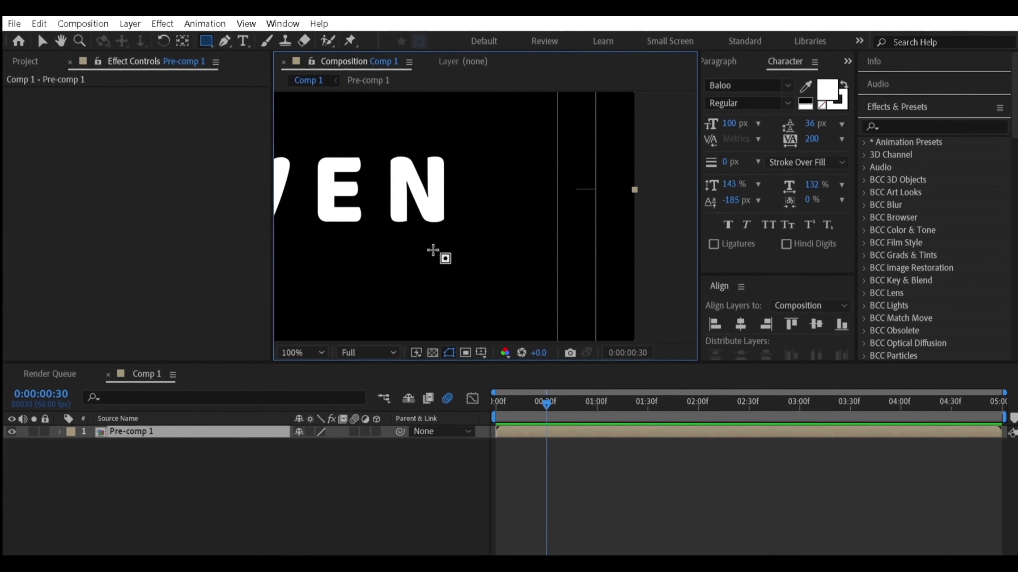
{"action": "left_click", "coordinate": [320, 349]}
{"action": "left_click", "coordinate": [309, 102]}
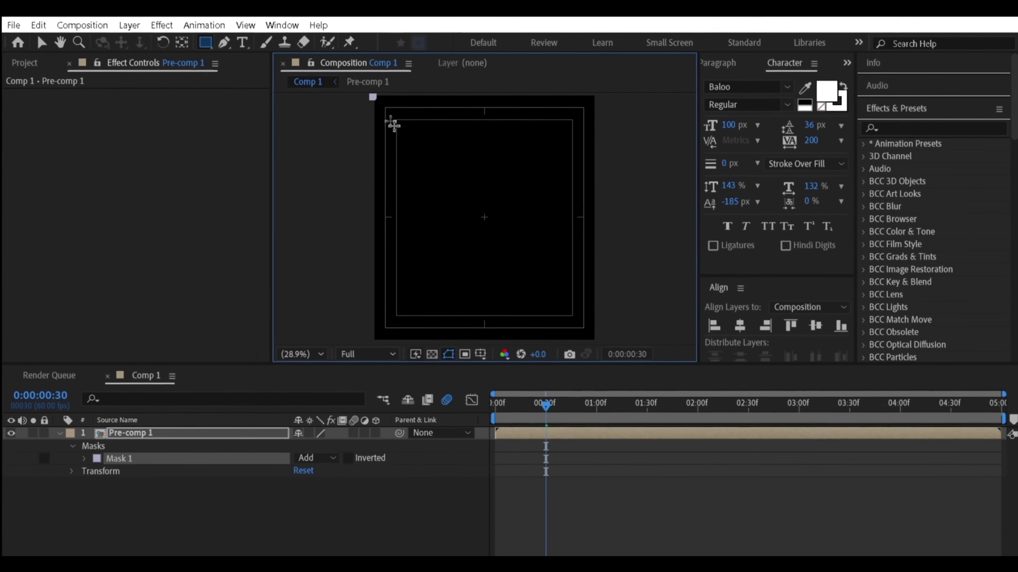
{"action": "left_click_drag", "start_coordinate": [606, 215], "coordinate": [610, 219]}
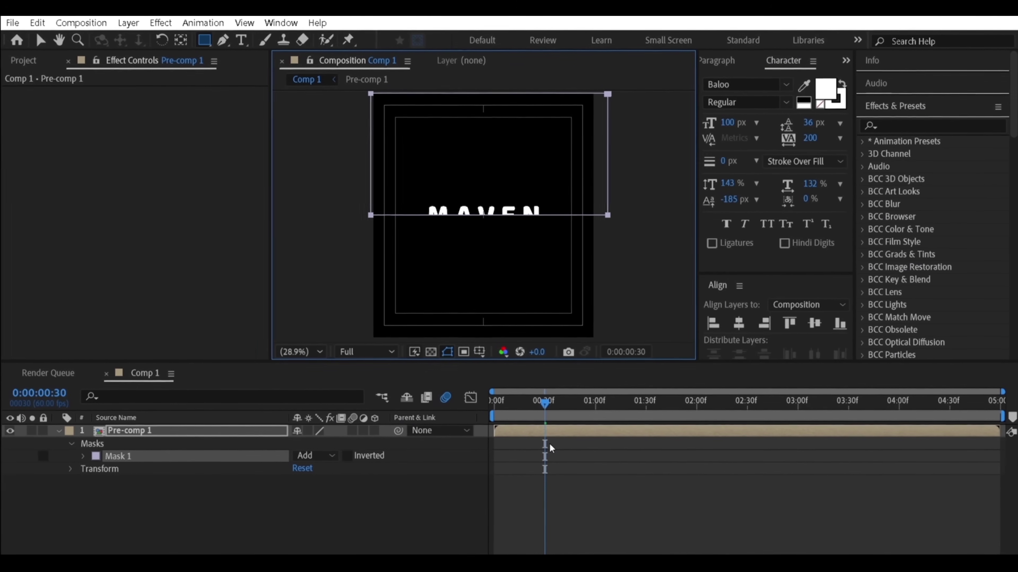
Step: Duplicate the masked Pre-comp 1 layer and invert Mask 1 on the lower copy
{"action": "left_click", "coordinate": [553, 434]}
{"action": "key", "text": "ctrl+d"}
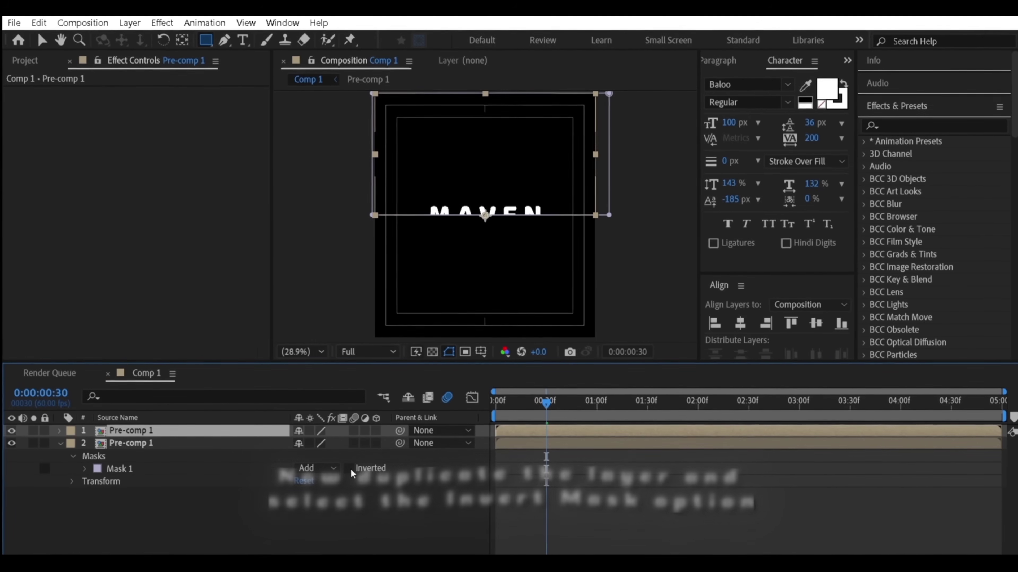
{"action": "left_click", "coordinate": [347, 468]}
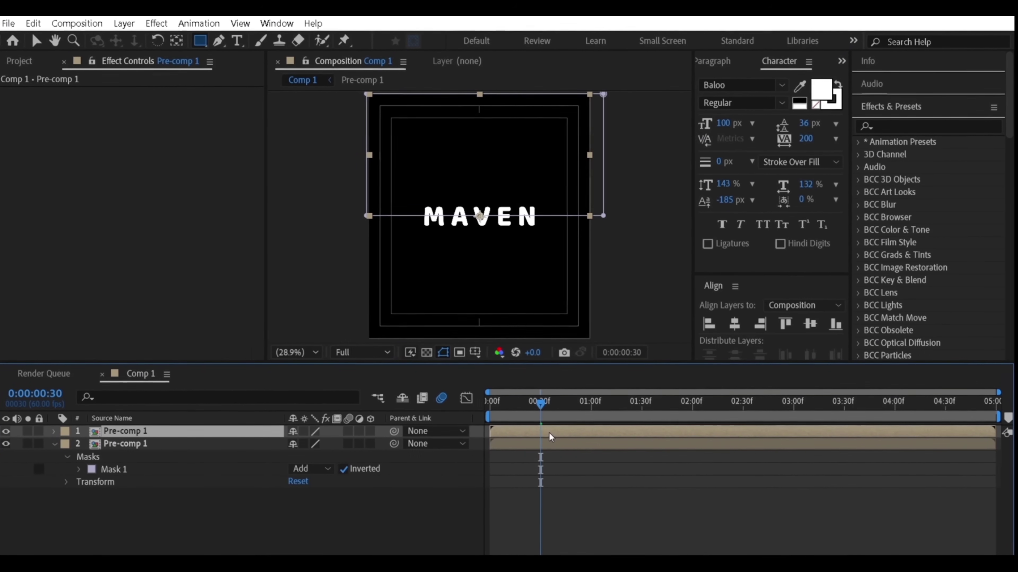
Step: Reveal Position on both Pre-comp 1 layers and add a Position keyframe to each at frame 30
{"action": "left_click", "coordinate": [551, 445], "text": "shift"}
{"action": "key", "text": "p"}
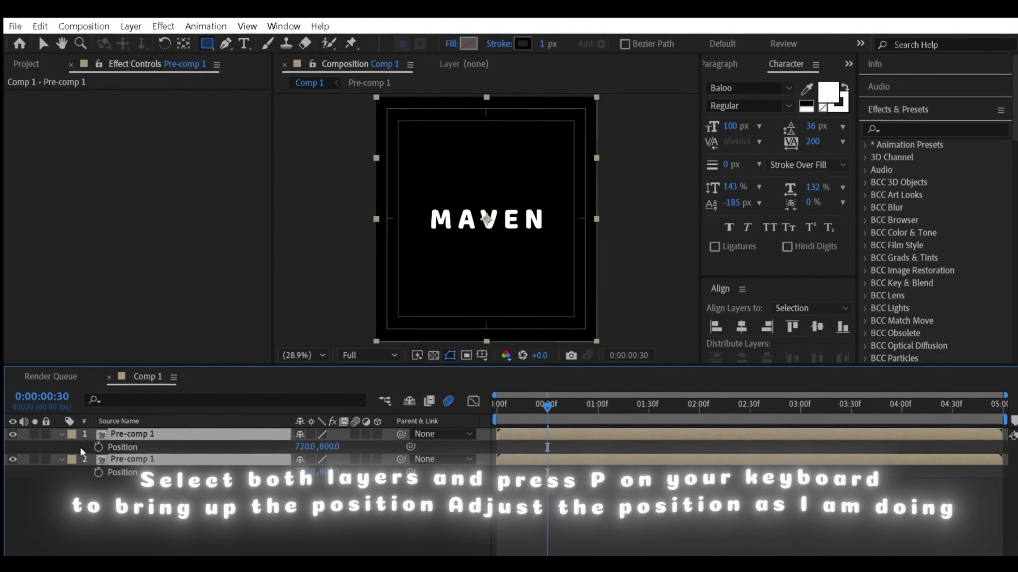
{"action": "left_click", "coordinate": [95, 447]}
Step: Split the text halves at 0:00:01:00 by setting Position to 720, 732 on the upper layer and 720, 863 on the lower one
{"action": "left_click_drag", "start_coordinate": [542, 409], "coordinate": [592, 411]}
{"action": "left_click_drag", "start_coordinate": [340, 451], "coordinate": [314, 446]}
{"action": "left_click", "coordinate": [402, 491]}
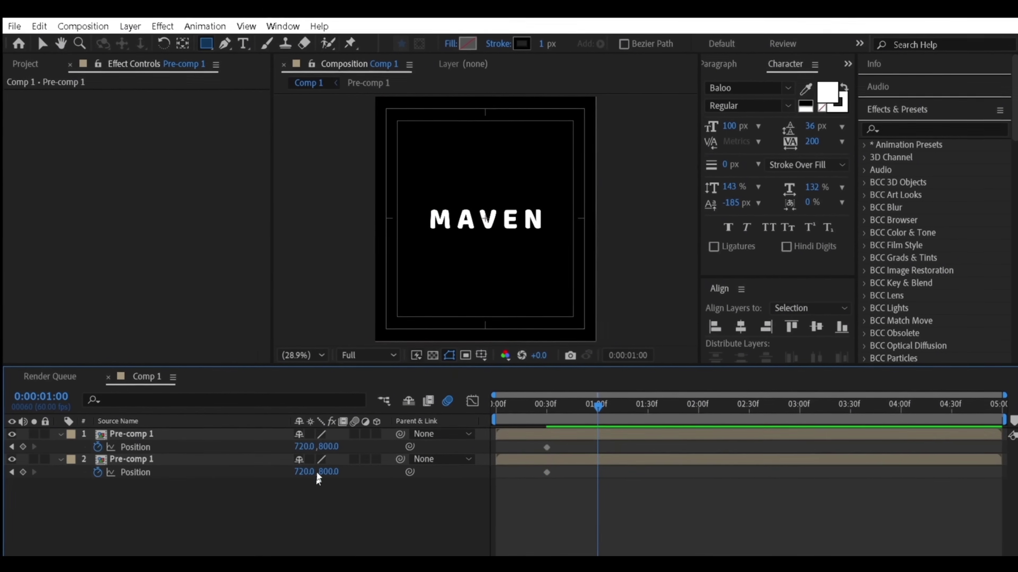
{"action": "left_click_drag", "start_coordinate": [338, 449], "coordinate": [378, 470]}
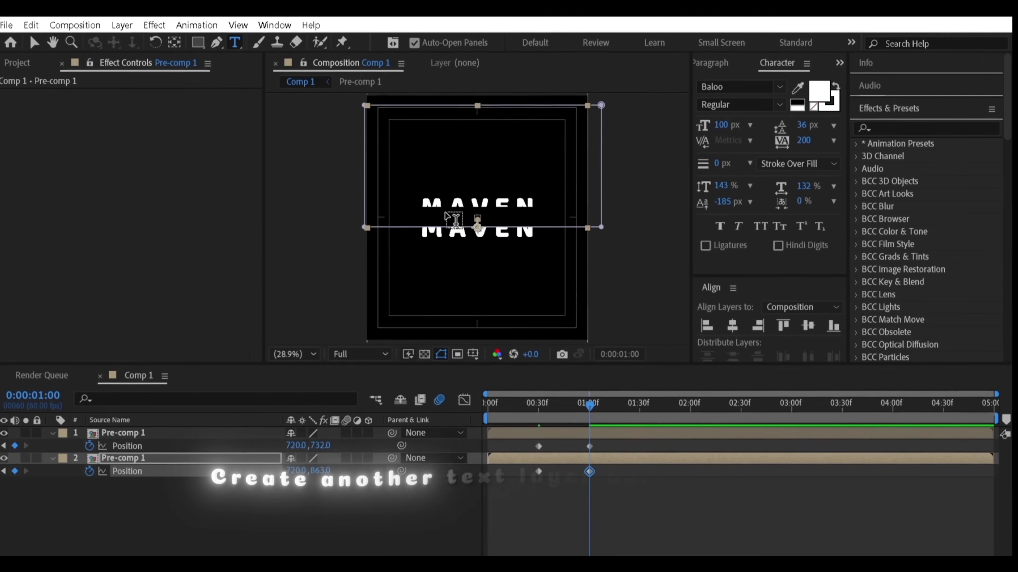
Step: Add a text layer reading EDIT and centre it in the composition between the MAVEN halves
{"action": "left_click", "coordinate": [449, 239]}
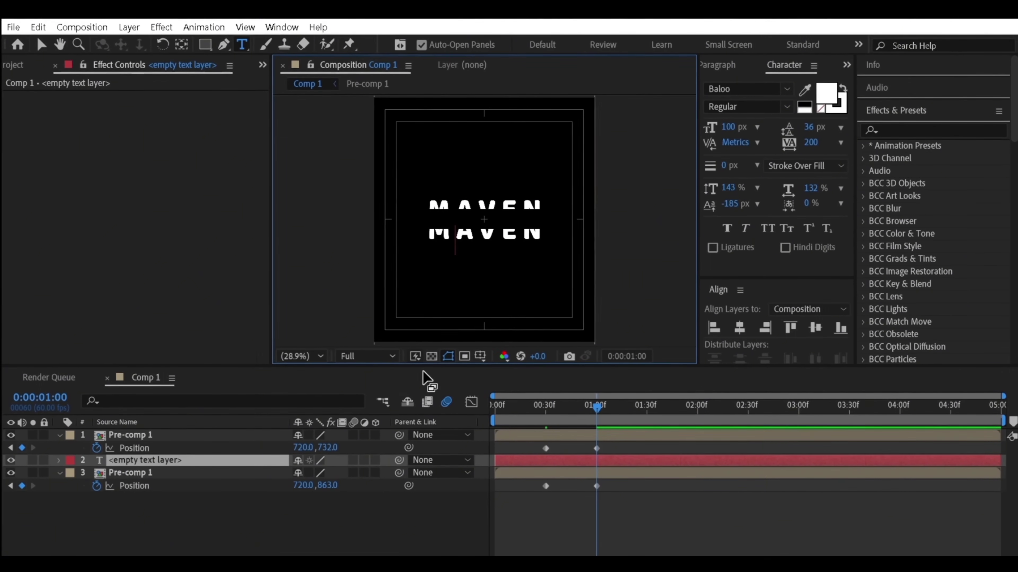
{"action": "type", "text": "EDIT"}
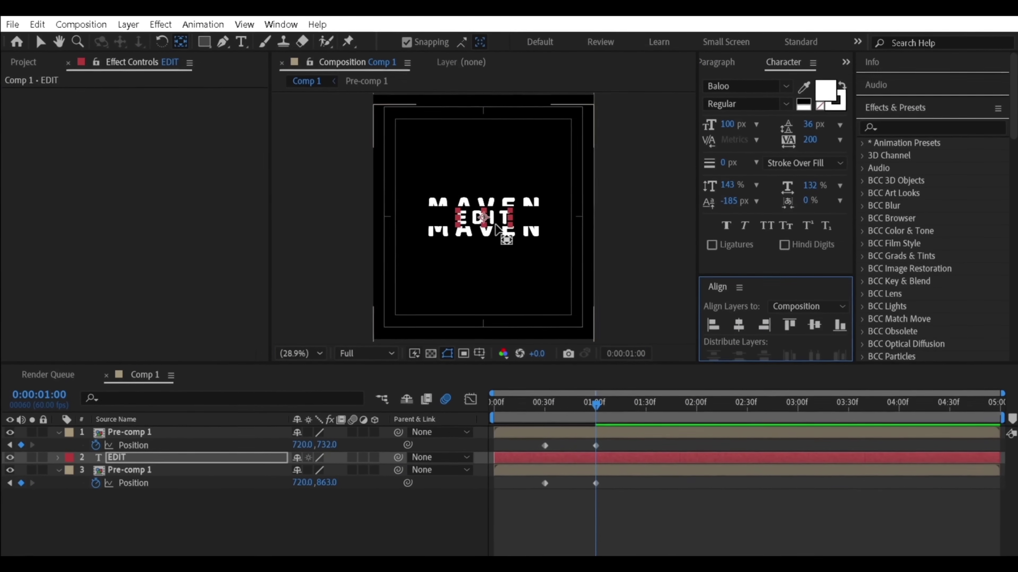
Step: Tighten the gap around EDIT at 0:00:01:00 by setting the Pre-comp 1 copies' Position to 720, 751 and 720, 857
{"action": "scroll", "coordinate": [462, 226], "scroll_direction": "up", "scroll_amount": 5}
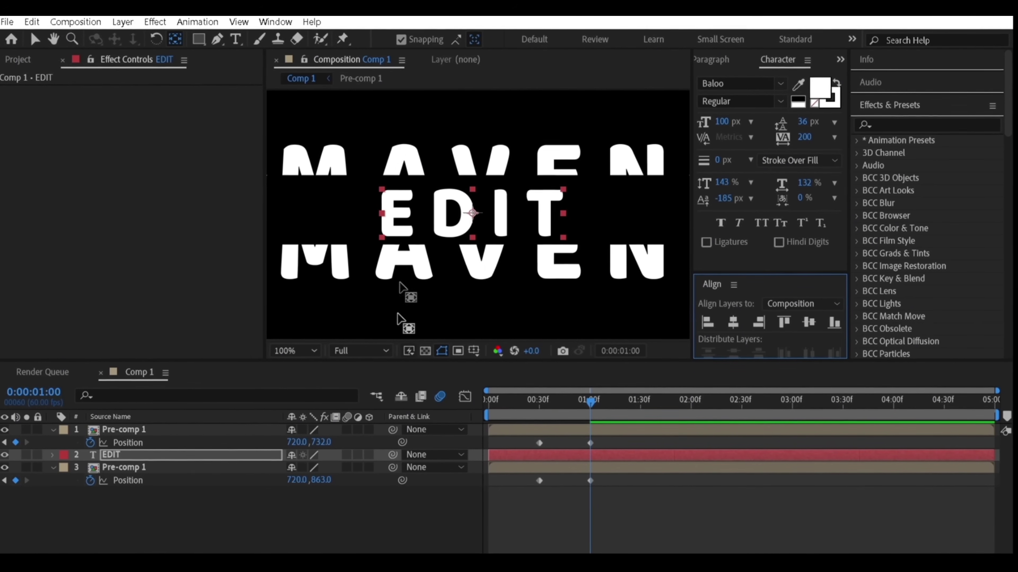
{"action": "left_click_drag", "start_coordinate": [323, 443], "coordinate": [332, 443]}
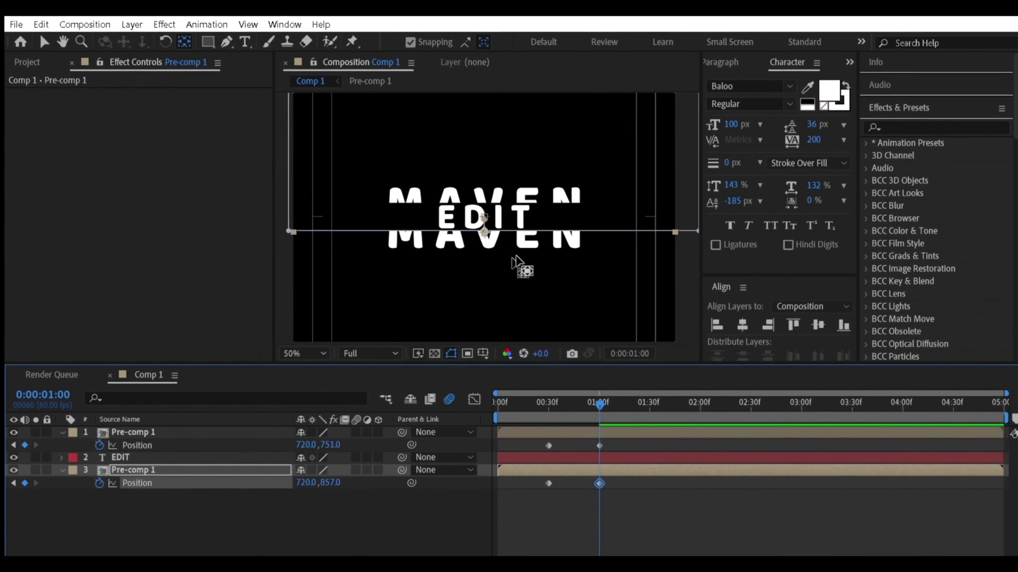
{"action": "left_click", "coordinate": [543, 499]}
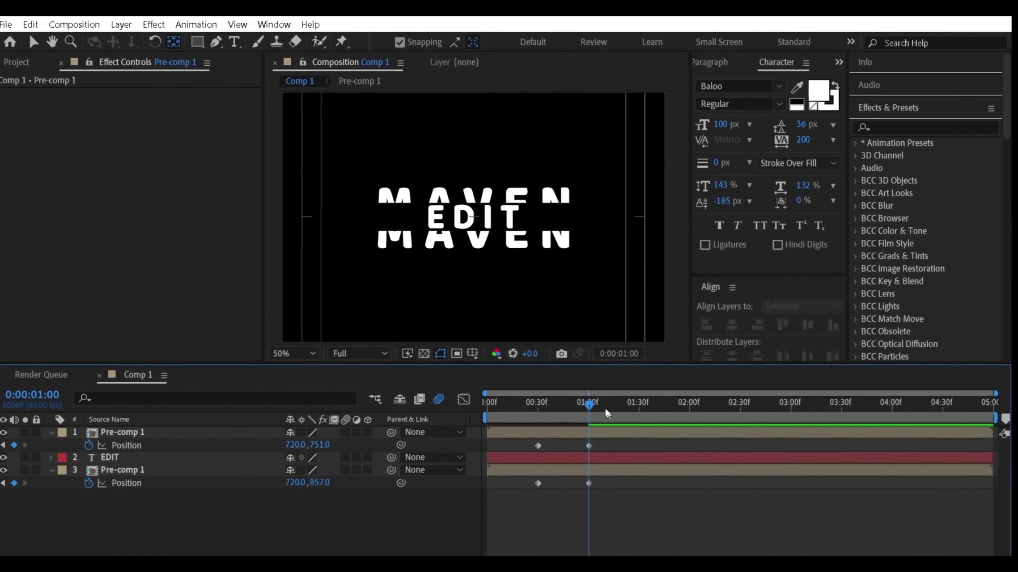
Step: Scrub through the split animation and move the EDIT text layer to the bottom of the layer stack
{"action": "mouse_move", "coordinate": [591, 407]}
{"action": "left_mouse_down"}
{"action": "mouse_move", "coordinate": [543, 409]}
{"action": "mouse_move", "coordinate": [590, 415]}
{"action": "left_mouse_up"}
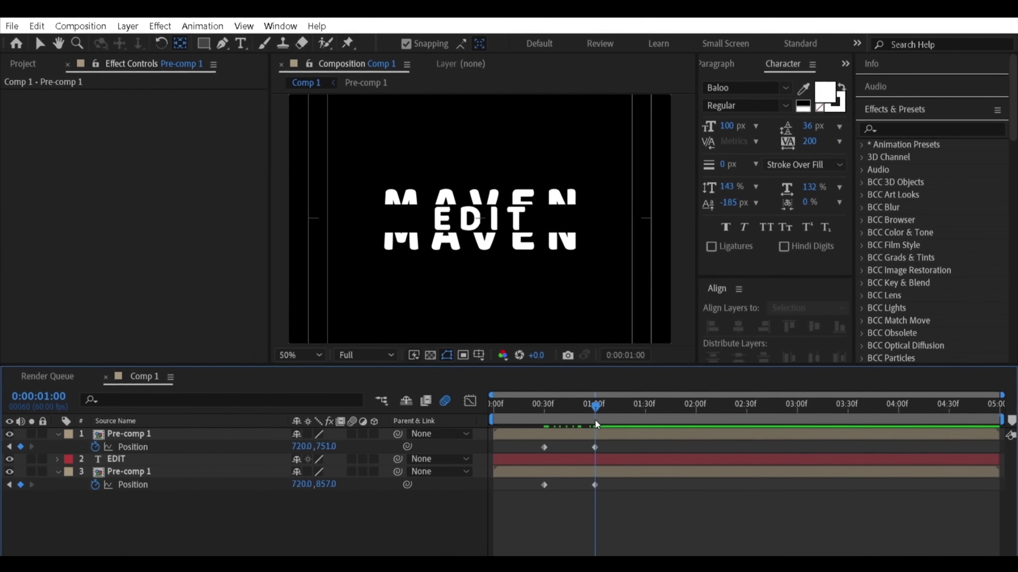
{"action": "left_click_drag", "start_coordinate": [173, 459], "coordinate": [181, 501]}
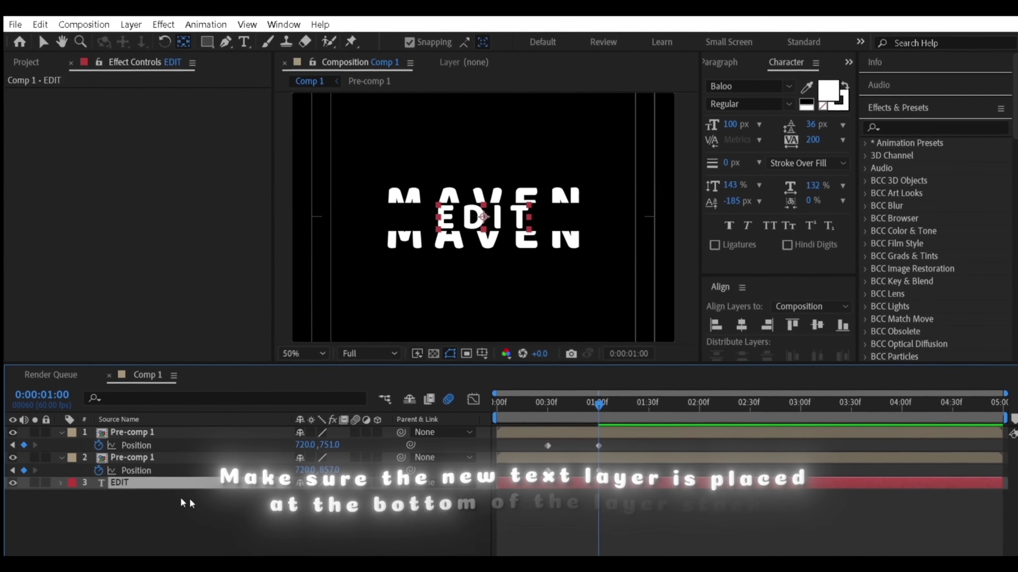
{"action": "mouse_move", "coordinate": [597, 403]}
{"action": "left_mouse_down"}
{"action": "mouse_move", "coordinate": [559, 402]}
{"action": "mouse_move", "coordinate": [599, 407]}
{"action": "left_mouse_up"}
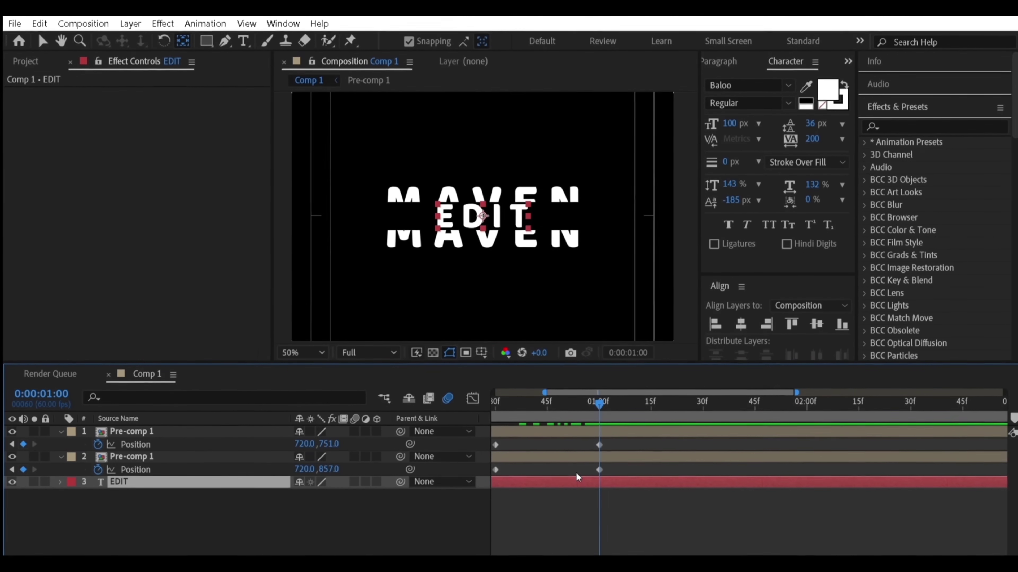
Step: Create a second black solid, Black Solid 2, and place it beneath the EDIT text layer
{"action": "left_click", "coordinate": [132, 23]}
{"action": "mouse_move", "coordinate": [200, 37]}
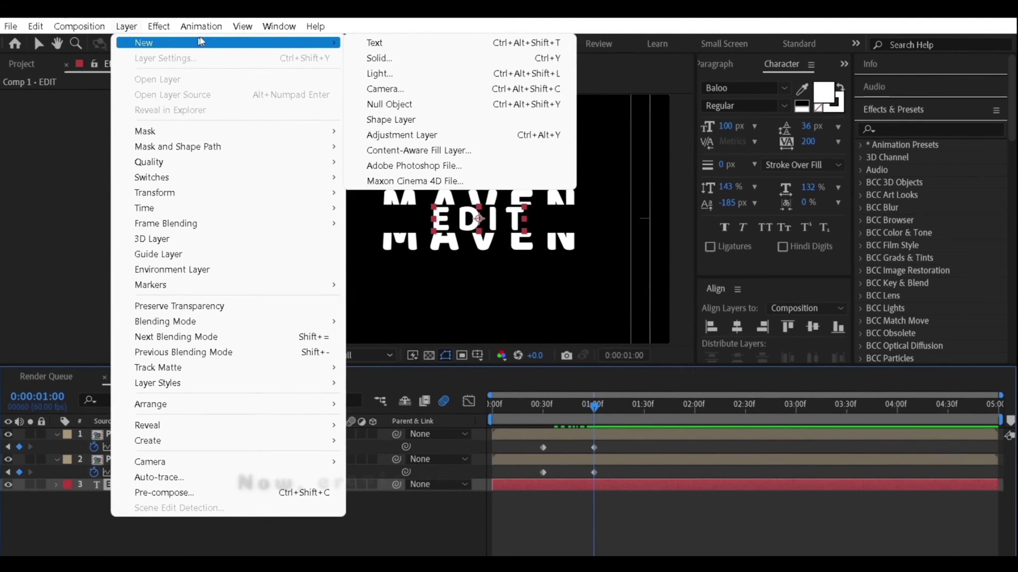
{"action": "left_click", "coordinate": [402, 61]}
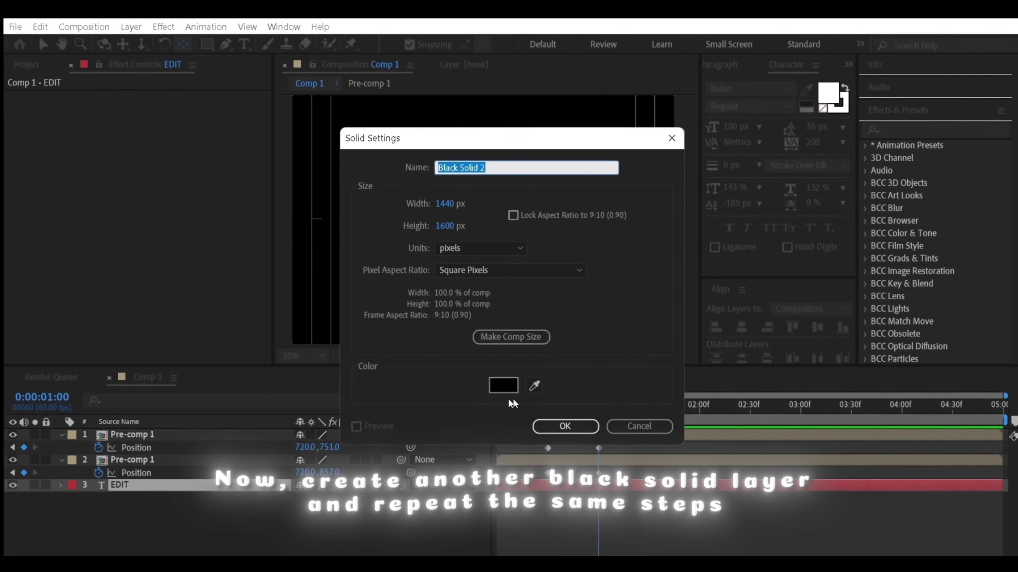
{"action": "left_click", "coordinate": [564, 424]}
{"action": "left_click_drag", "start_coordinate": [164, 483], "coordinate": [163, 502]}
Step: Pre-compose the EDIT text and Black Solid 2 as Pre-comp 2 with all attributes moved, and scrub back to check the split
{"action": "left_click", "coordinate": [169, 482], "text": "ctrl"}
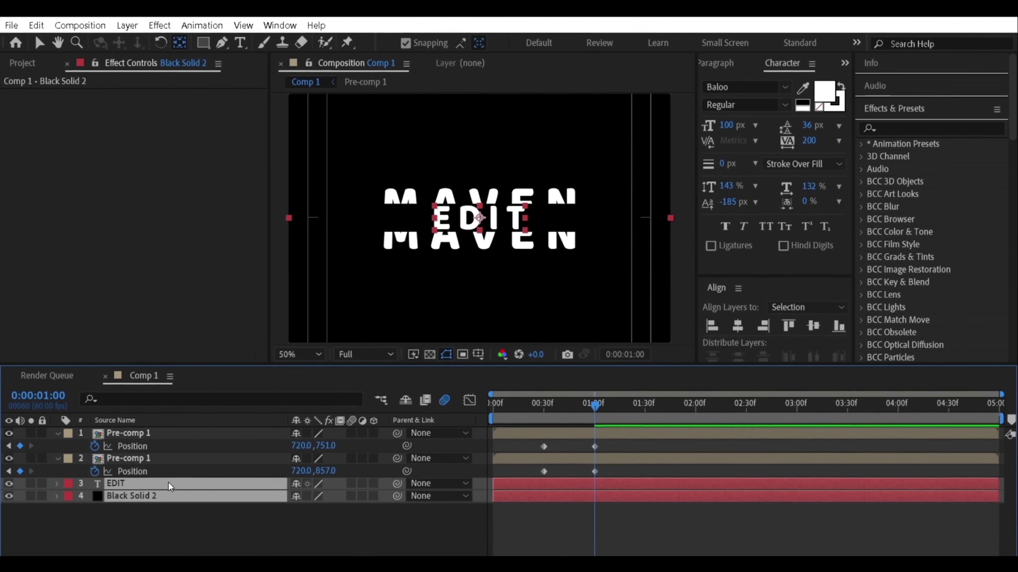
{"action": "right_click", "coordinate": [168, 483]}
{"action": "left_click", "coordinate": [240, 389]}
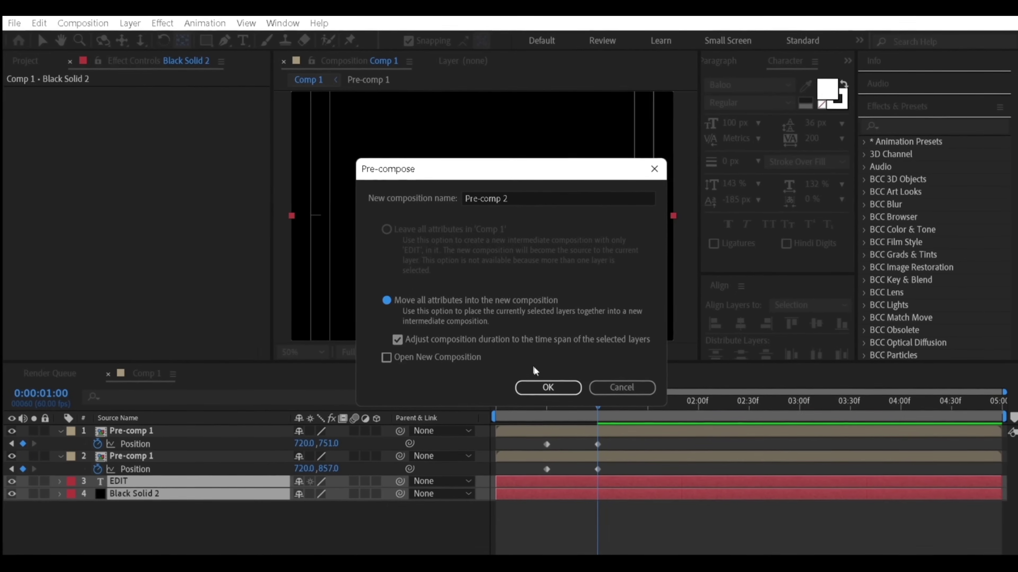
{"action": "left_click", "coordinate": [537, 384]}
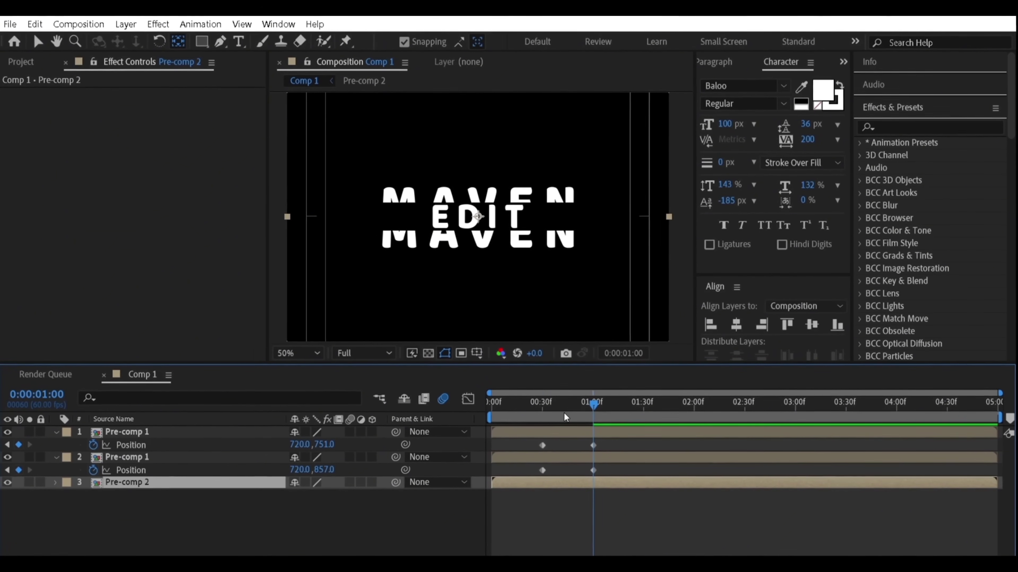
{"action": "left_click_drag", "start_coordinate": [593, 403], "coordinate": [569, 421]}
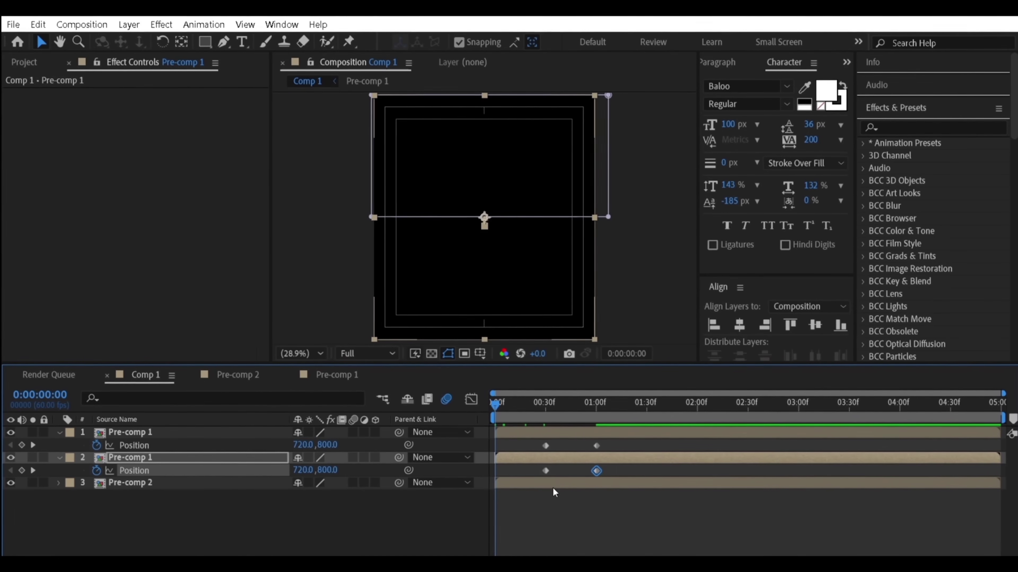
Step: Reveal the Position keyframes of both Pre-comp 1 layers and apply Easy Ease to all of them
{"action": "left_click", "coordinate": [553, 487]}
{"action": "left_click", "coordinate": [558, 433], "text": "shift"}
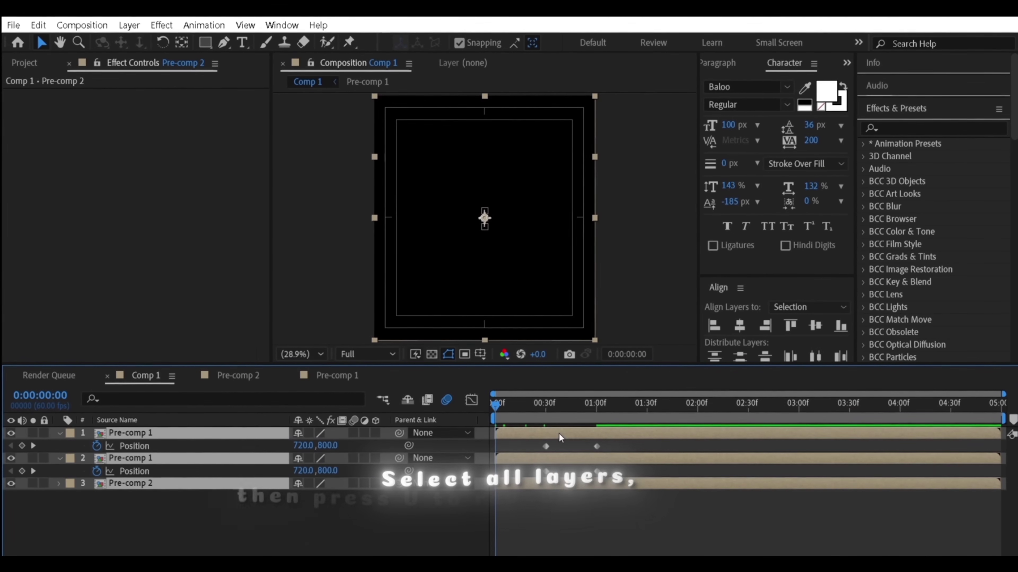
{"action": "key", "text": "u"}
{"action": "key", "text": "u"}
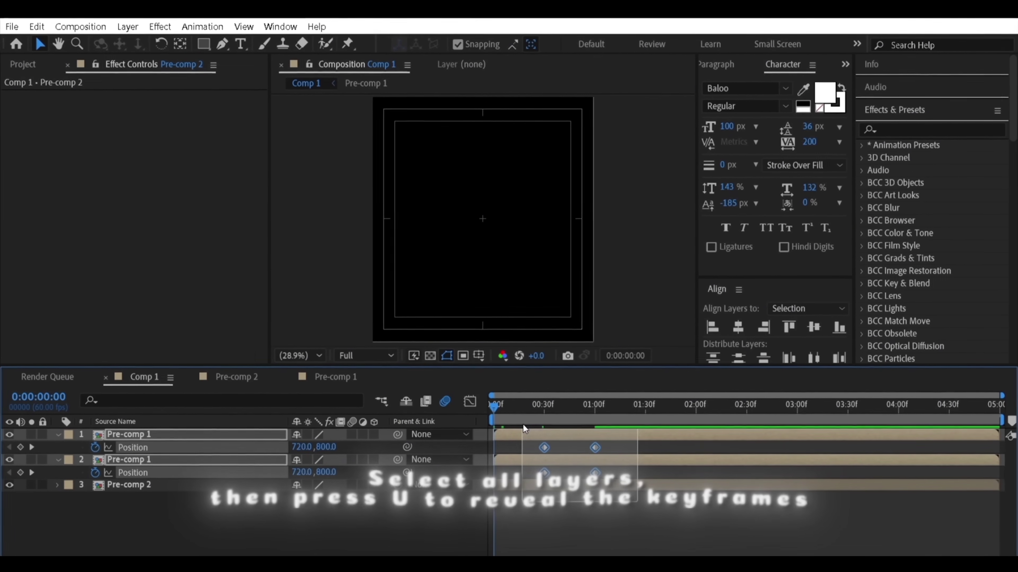
{"action": "right_click", "coordinate": [546, 446]}
{"action": "mouse_move", "coordinate": [641, 434]}
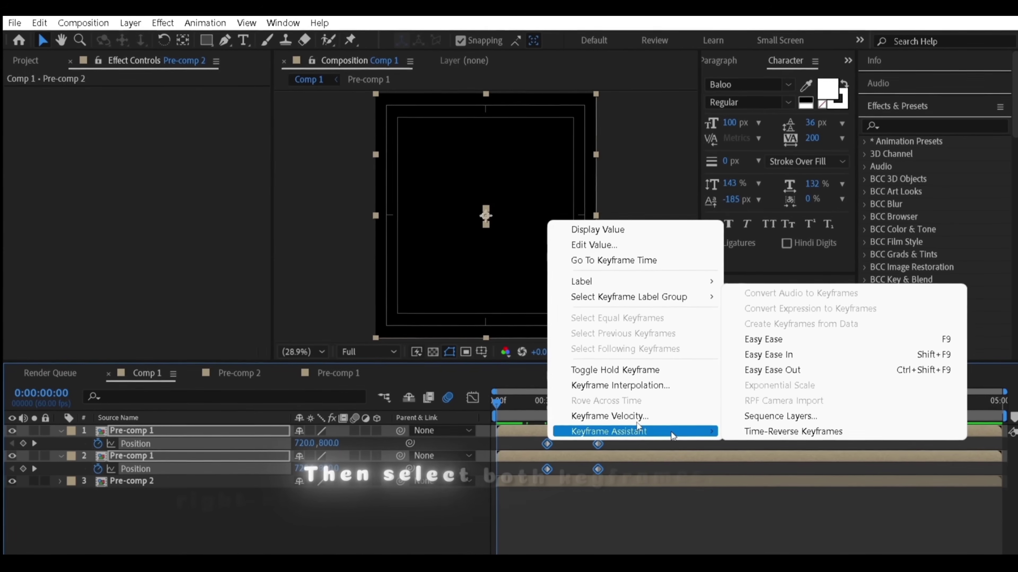
{"action": "left_click", "coordinate": [766, 342]}
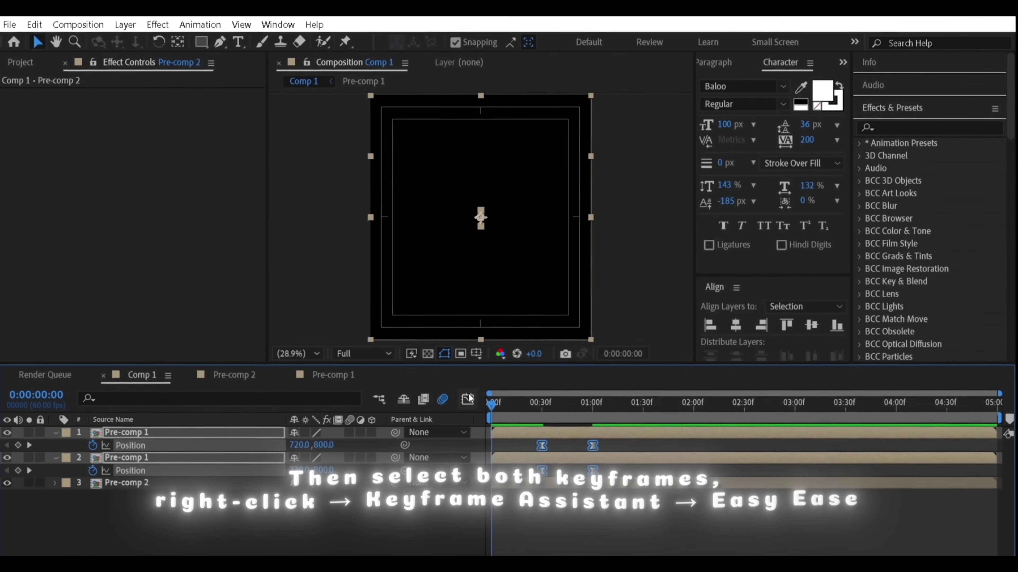
Step: Reshape the speed graph of both Pre-comp 1 Position animations into a sharp peak midway between the keyframes and play back the split
{"action": "key", "text": "shift+F3"}
{"action": "left_click_drag", "start_coordinate": [578, 543], "coordinate": [576, 541]}
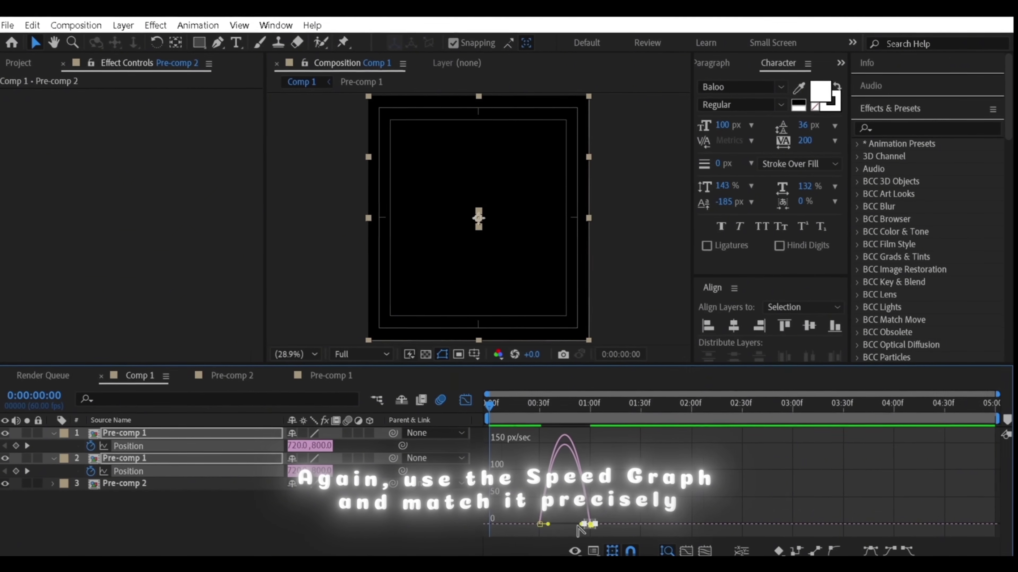
{"action": "scroll", "coordinate": [576, 524], "scroll_direction": "up", "scroll_amount": 1}
{"action": "left_click_drag", "start_coordinate": [586, 523], "coordinate": [510, 539]}
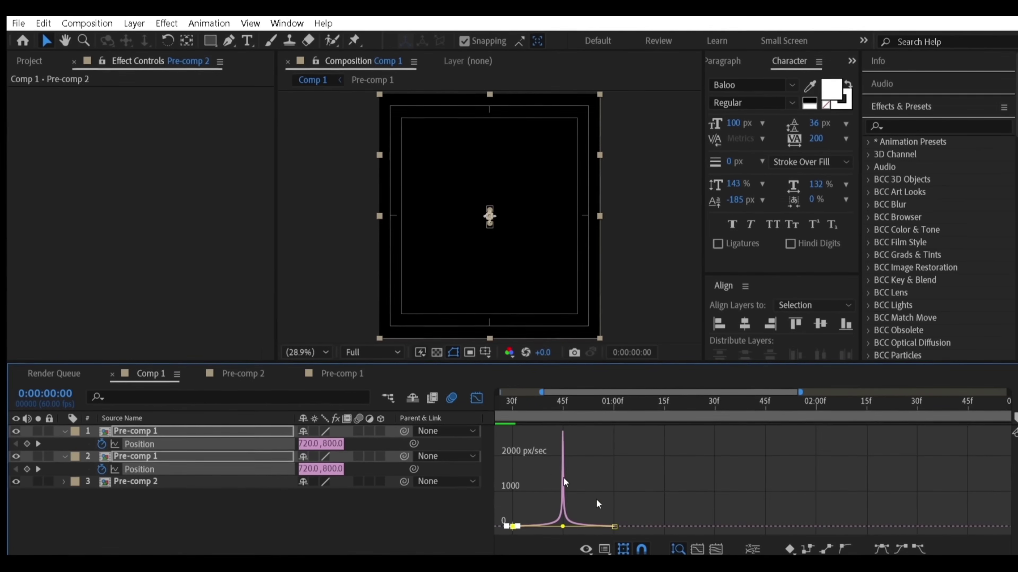
{"action": "left_click", "coordinate": [476, 401]}
{"action": "scroll", "coordinate": [511, 424], "scroll_direction": "down", "scroll_amount": 1}
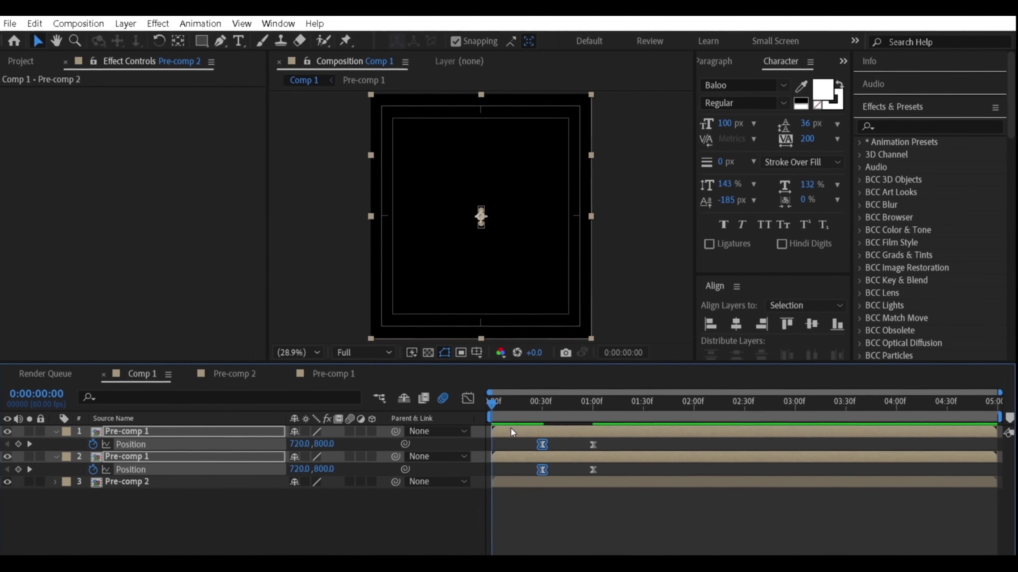
{"action": "scroll", "coordinate": [503, 417], "scroll_direction": "up", "scroll_amount": 1}
{"action": "key", "text": "space"}
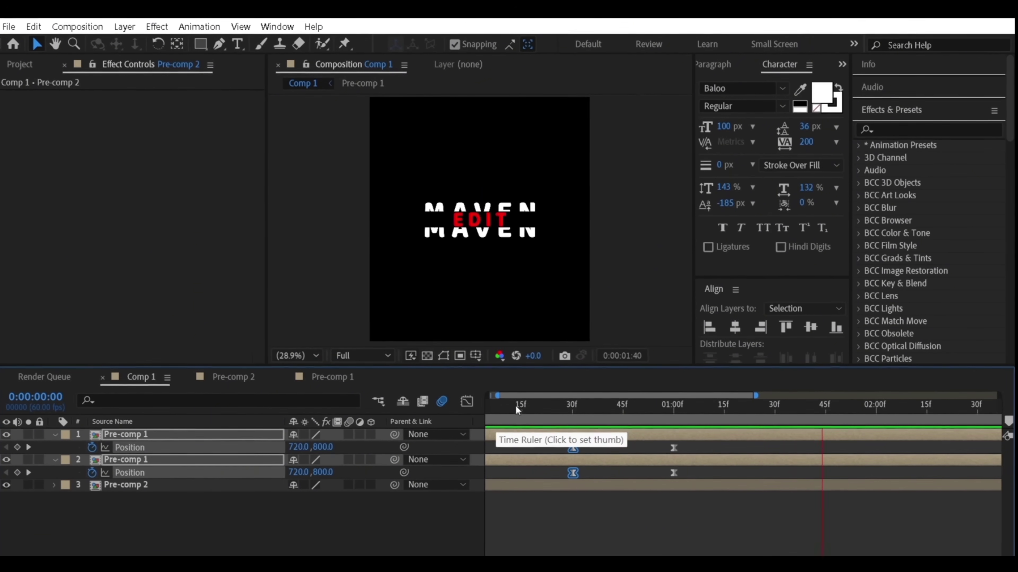
{"action": "scroll", "coordinate": [579, 458], "scroll_direction": "down", "scroll_amount": 2}
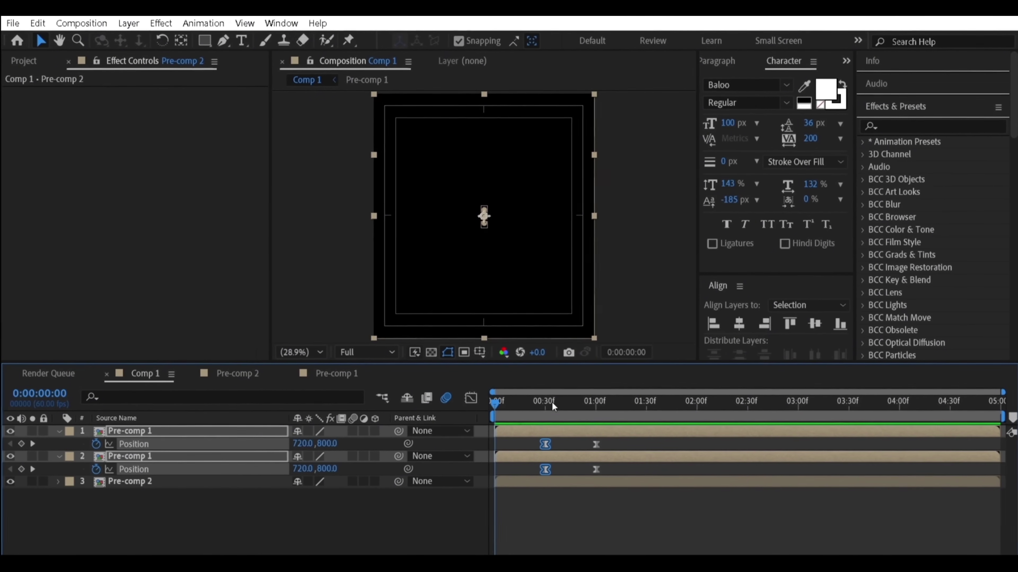
{"action": "key", "text": "F2"}
Step: Create an adjustment layer above the pre-comps and apply the Distort Transform effect to it
{"action": "left_click", "coordinate": [558, 432]}
{"action": "left_click", "coordinate": [130, 25]}
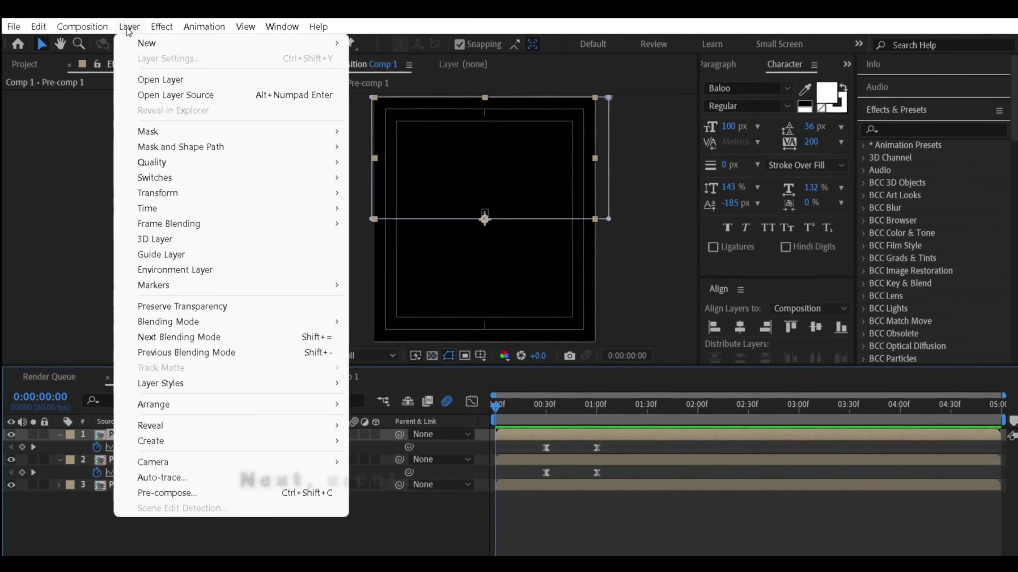
{"action": "mouse_move", "coordinate": [146, 42]}
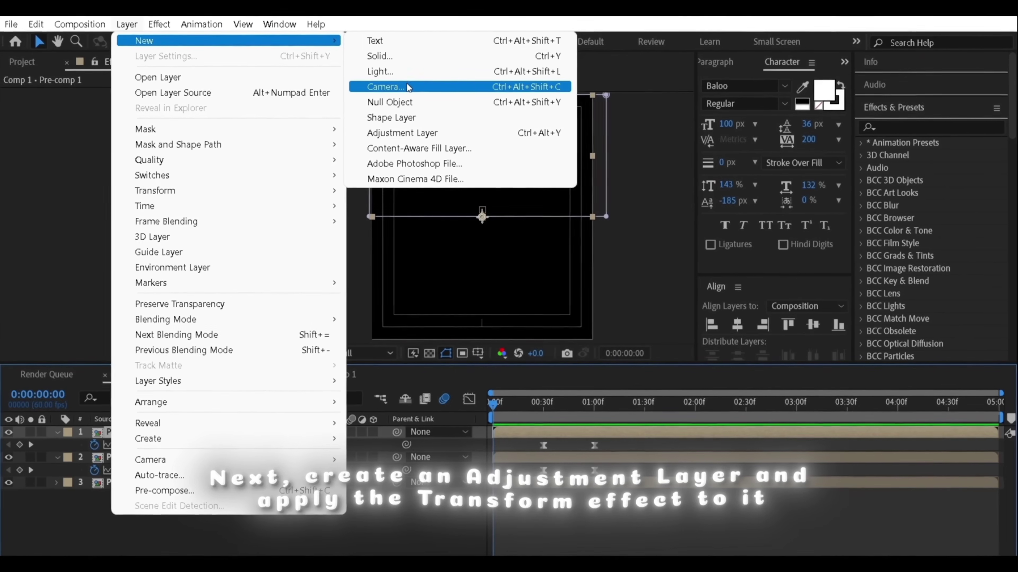
{"action": "left_click", "coordinate": [414, 135]}
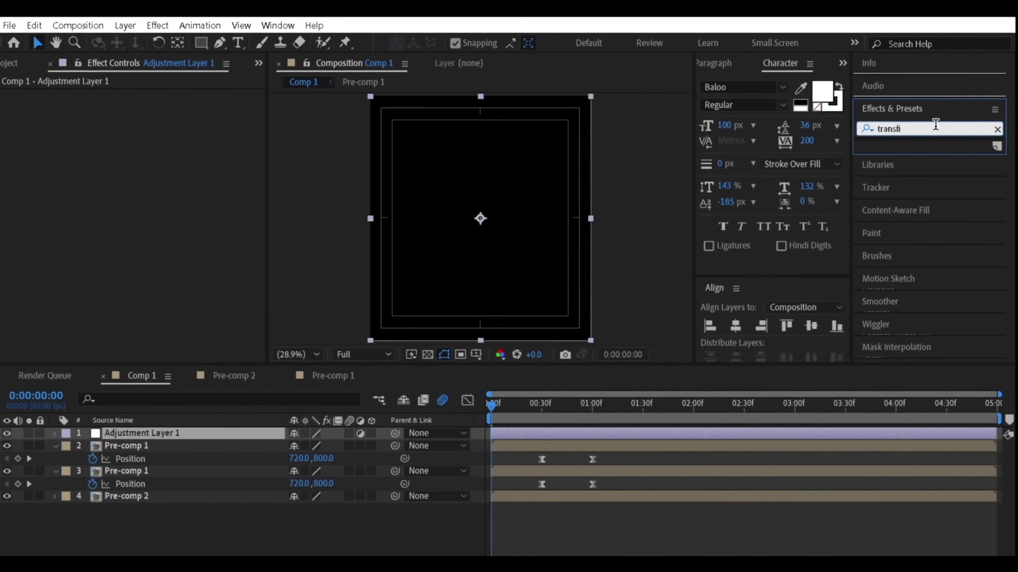
{"action": "left_click_drag", "start_coordinate": [926, 206], "coordinate": [932, 209]}
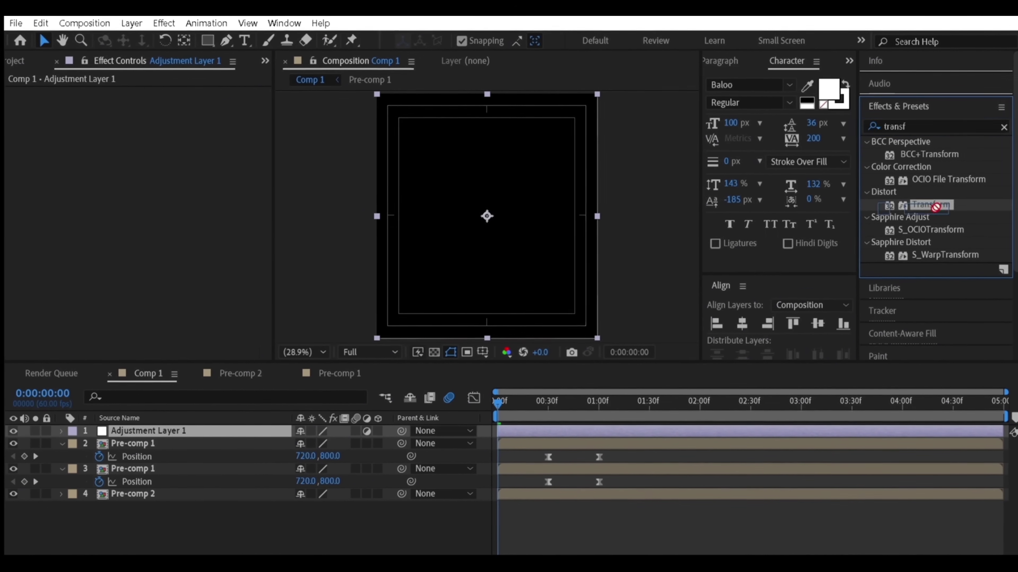
{"action": "left_click_drag", "start_coordinate": [726, 430], "coordinate": [700, 433]}
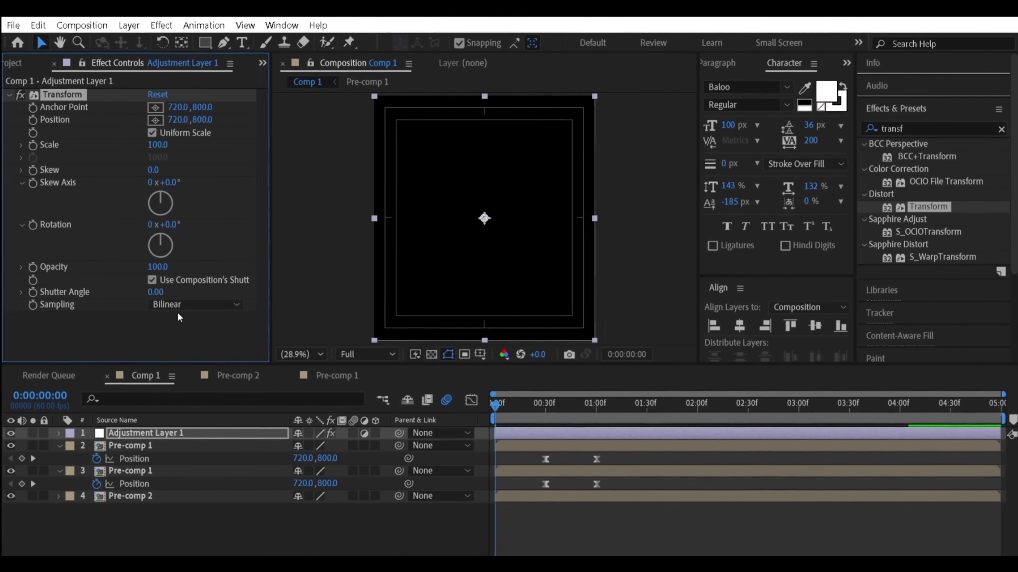
Step: Set the adjustment layer's Transform Rotation to -8° and preview the tilted text animation
{"action": "type", "text": "-18"}
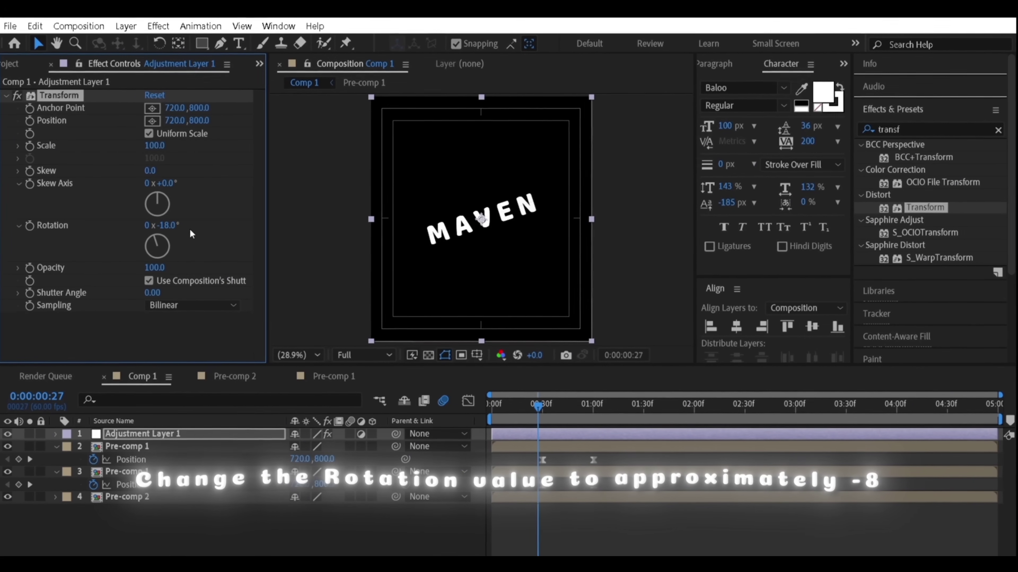
{"action": "left_click", "coordinate": [168, 225]}
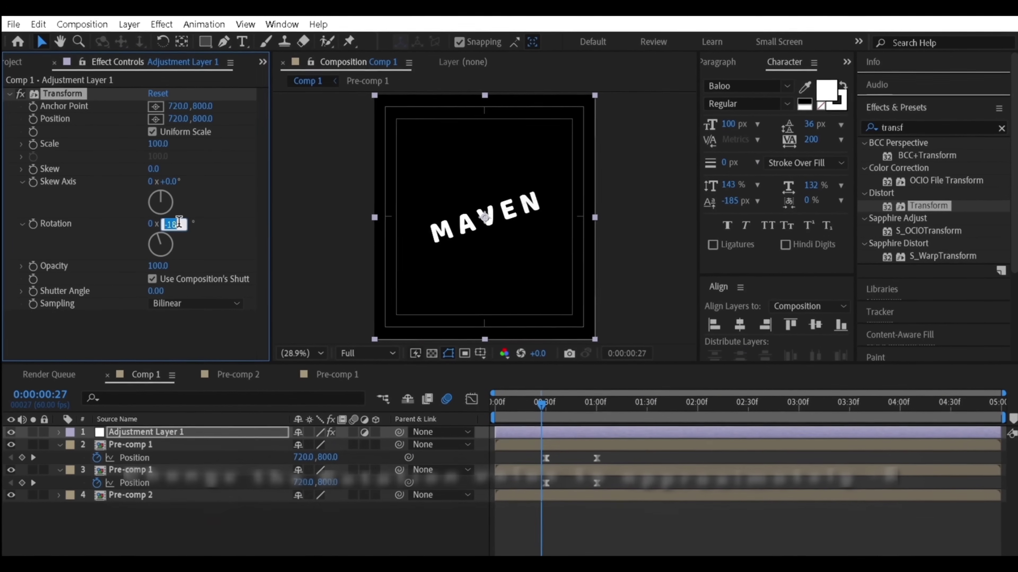
{"action": "type", "text": "-"}
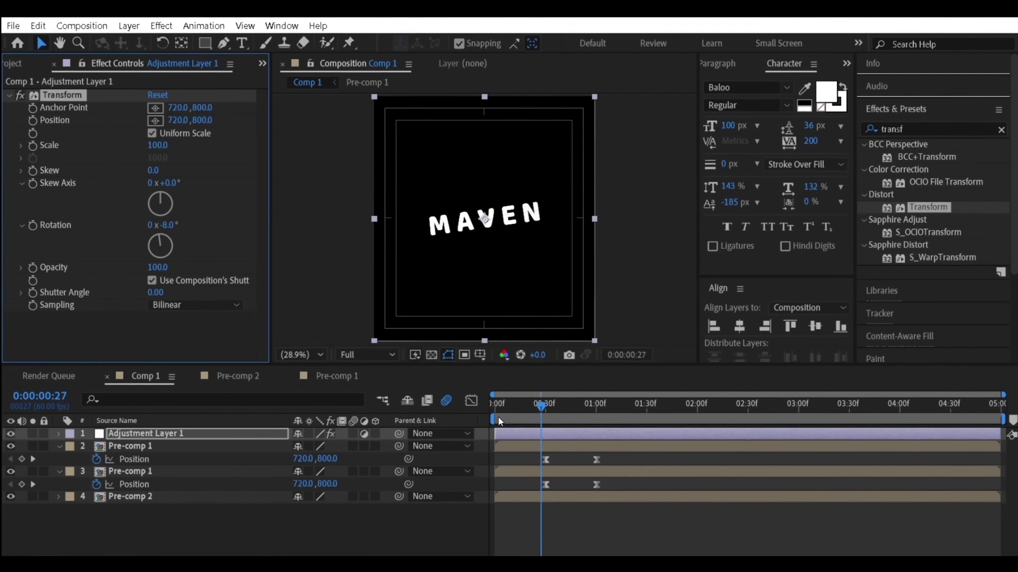
{"action": "key", "text": "space"}
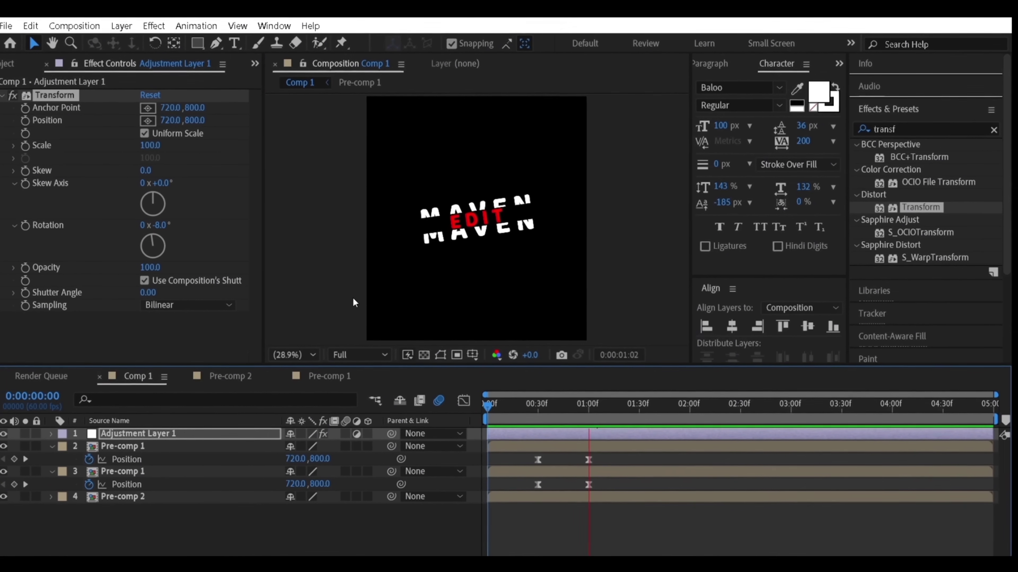
{"action": "key", "text": "space"}
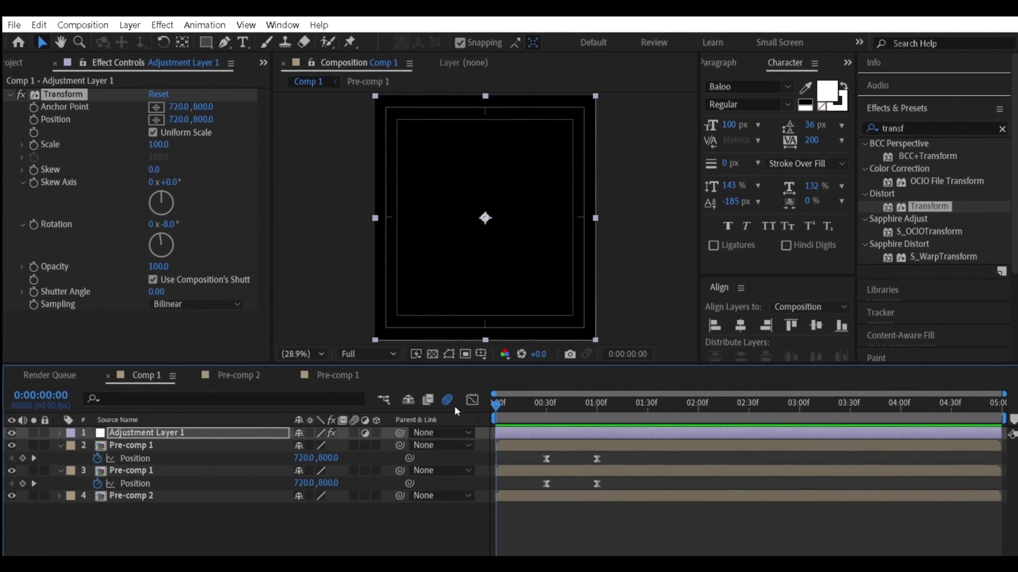
Step: Create a null object and parent the adjustment layer and all three pre-comp layers to it
{"action": "left_click", "coordinate": [134, 26]}
{"action": "mouse_move", "coordinate": [134, 31]}
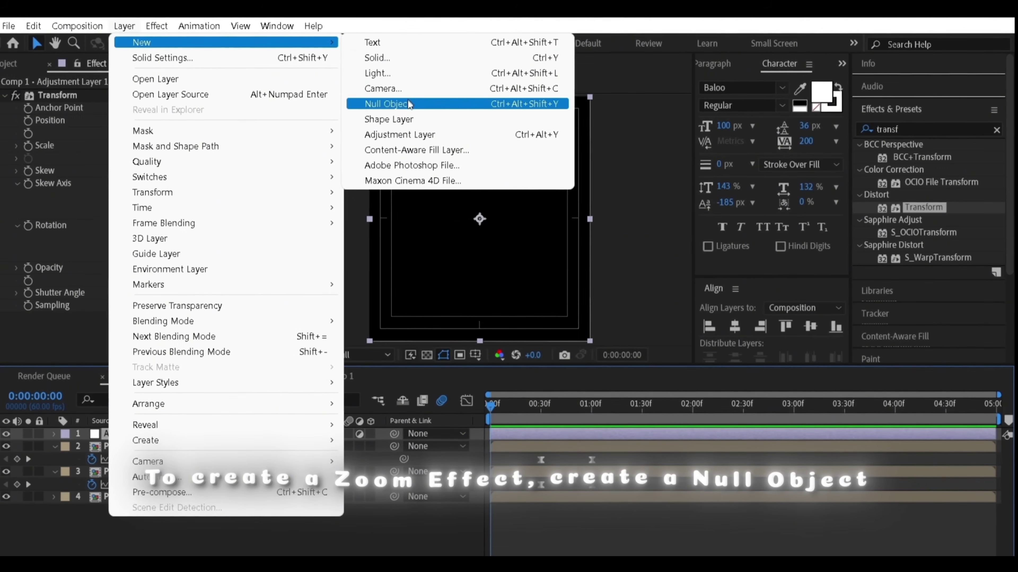
{"action": "left_click", "coordinate": [409, 104]}
{"action": "left_click_drag", "start_coordinate": [234, 547], "coordinate": [224, 458]}
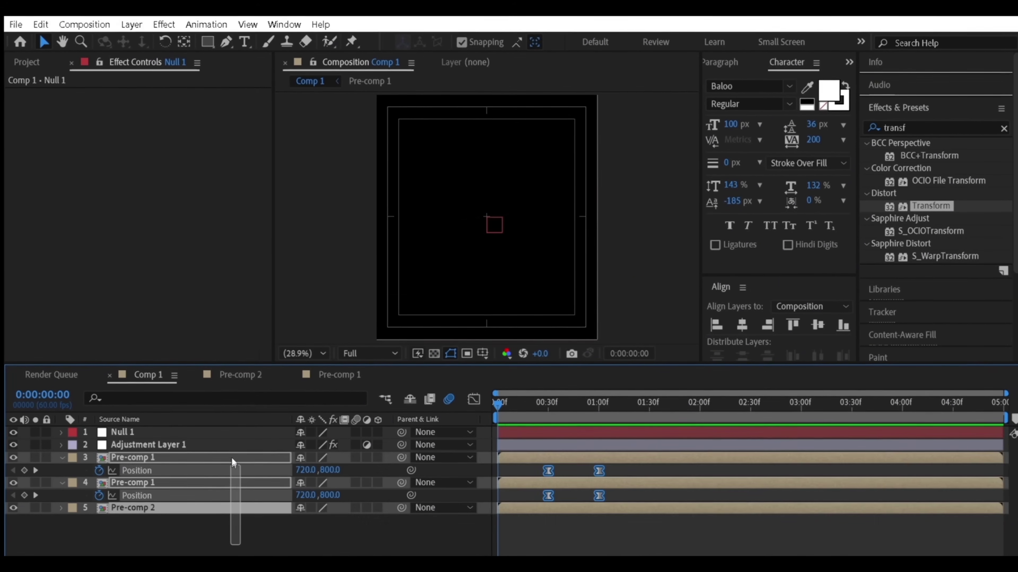
{"action": "left_click_drag", "start_coordinate": [401, 446], "coordinate": [218, 434]}
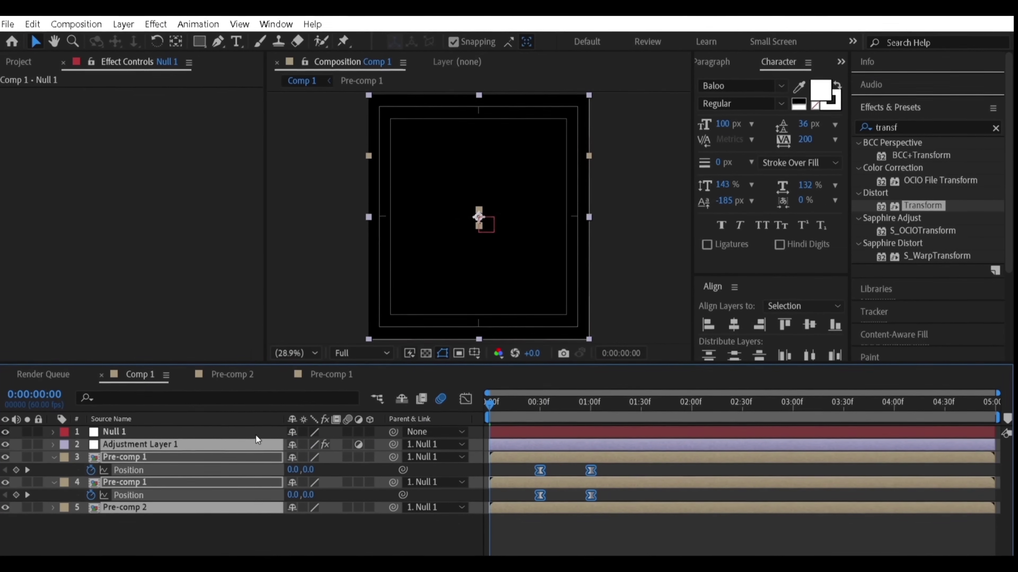
Step: Add a Scale keyframe on Null 1 at 0:00:00:44 with a value of 150%
{"action": "left_click_drag", "start_coordinate": [557, 410], "coordinate": [567, 410]}
{"action": "key", "text": "s"}
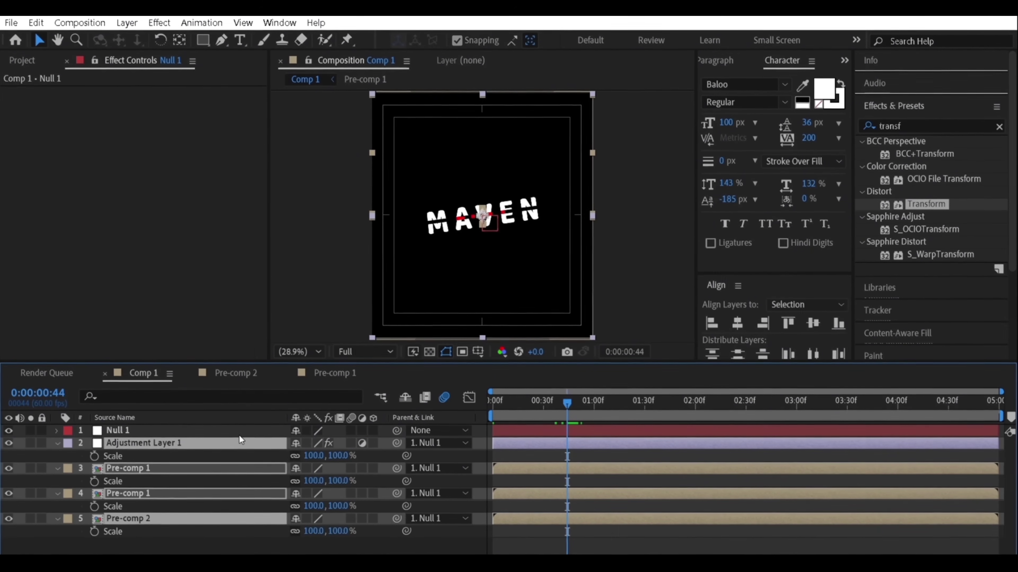
{"action": "key", "text": "s"}
{"action": "left_click", "coordinate": [202, 430]}
{"action": "key", "text": "s"}
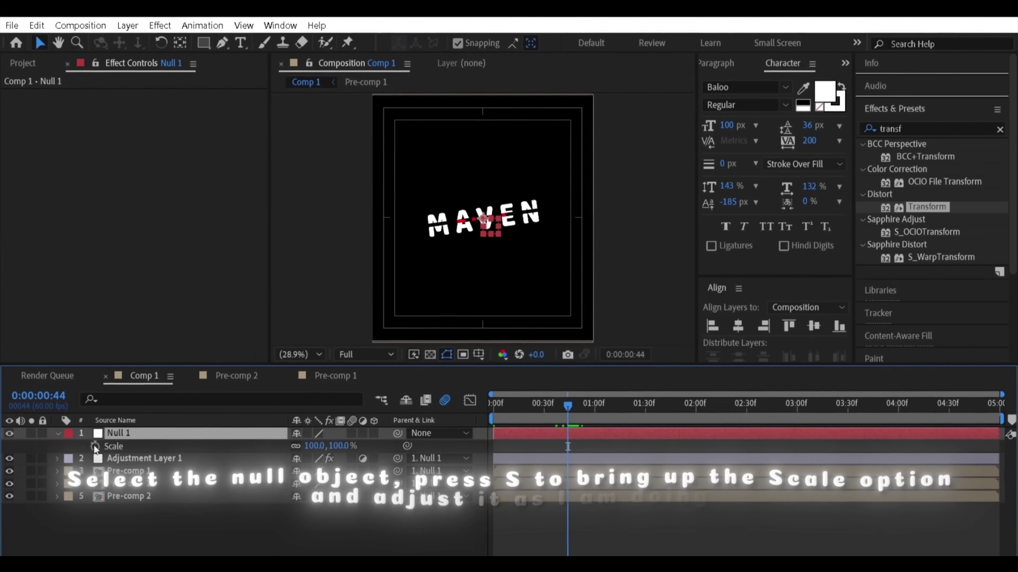
{"action": "left_click", "coordinate": [340, 445]}
{"action": "type", "text": "15"}
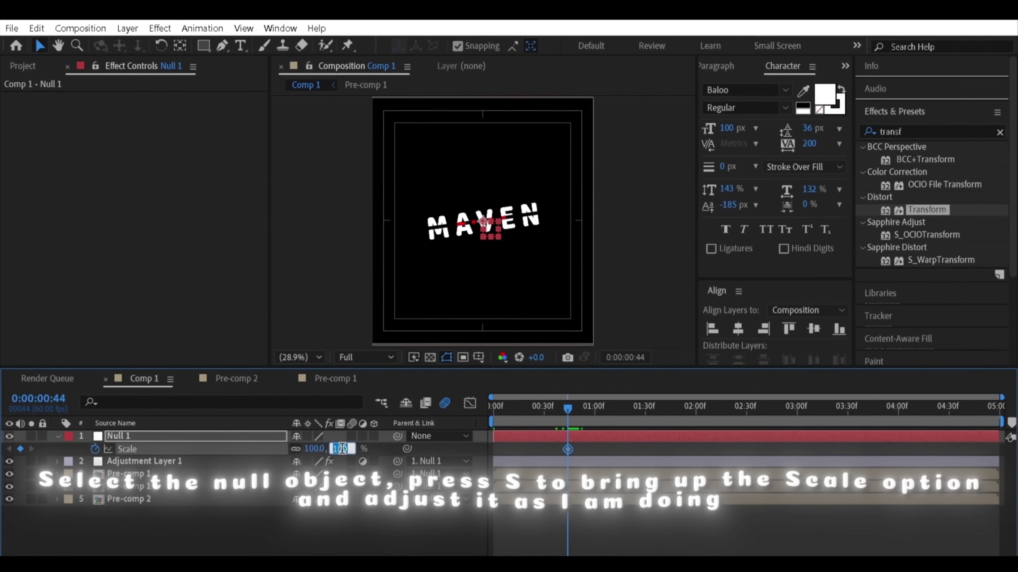
{"action": "type", "text": "0"}
{"action": "key", "text": "Return"}
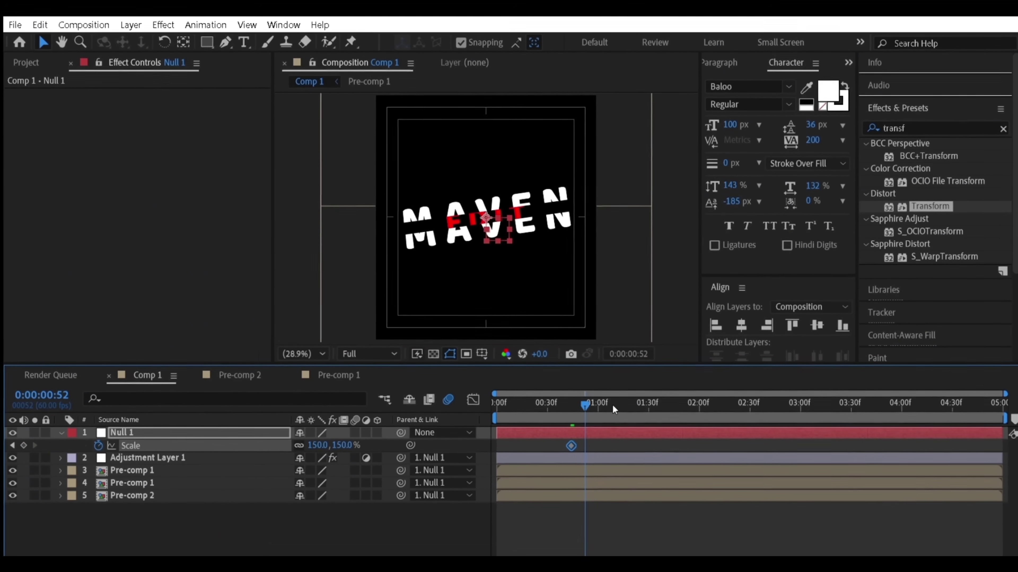
Step: Add a second Scale keyframe of 100% on Null 1 at 0:00:01:14
{"action": "left_click", "coordinate": [619, 406]}
{"action": "left_click", "coordinate": [618, 404]}
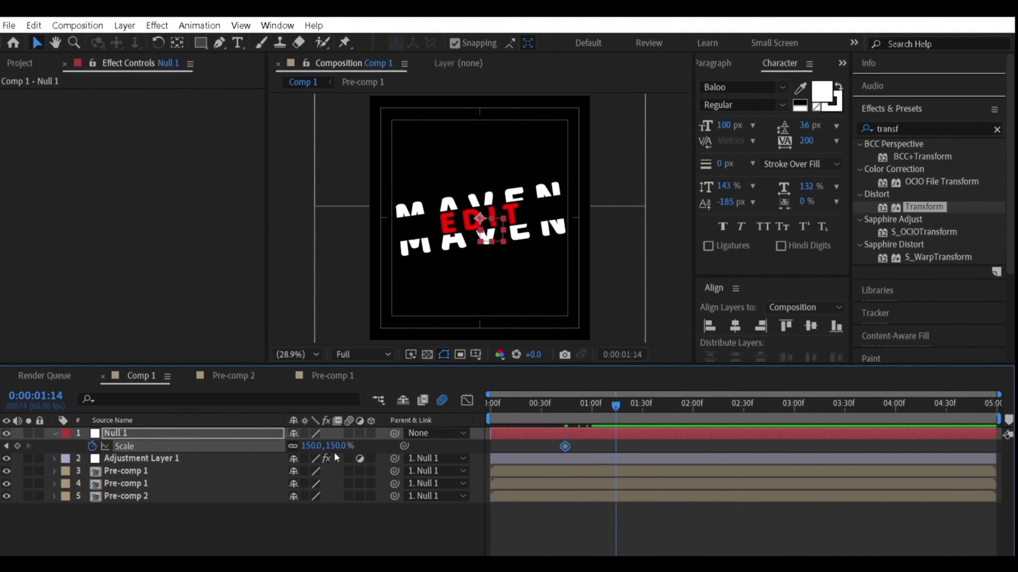
{"action": "left_click", "coordinate": [337, 443]}
{"action": "type", "text": "100"}
{"action": "key", "text": "Return"}
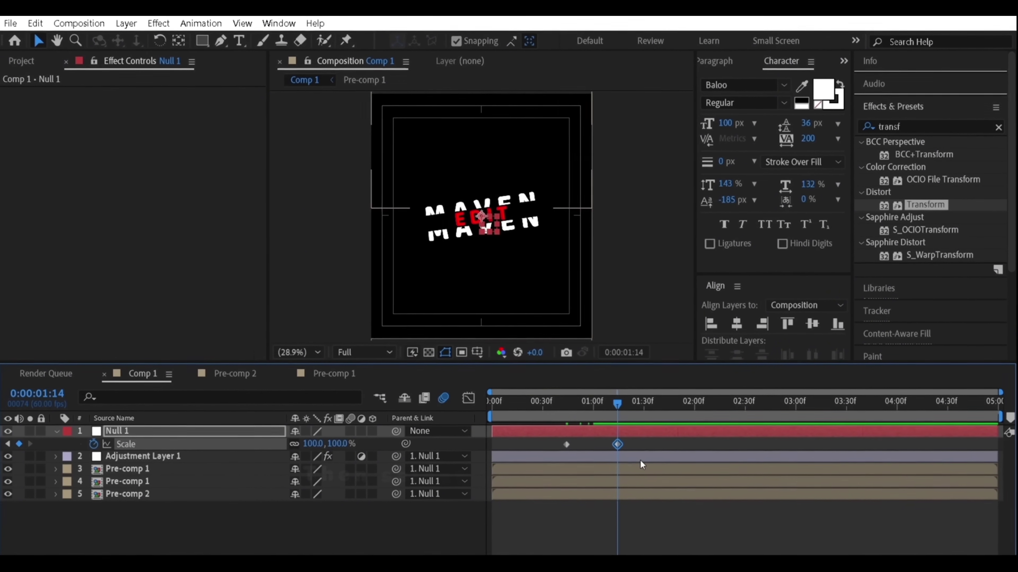
Step: Apply Easy Ease to both Scale keyframes of Null 1
{"action": "right_click", "coordinate": [570, 448]}
{"action": "mouse_move", "coordinate": [657, 438]}
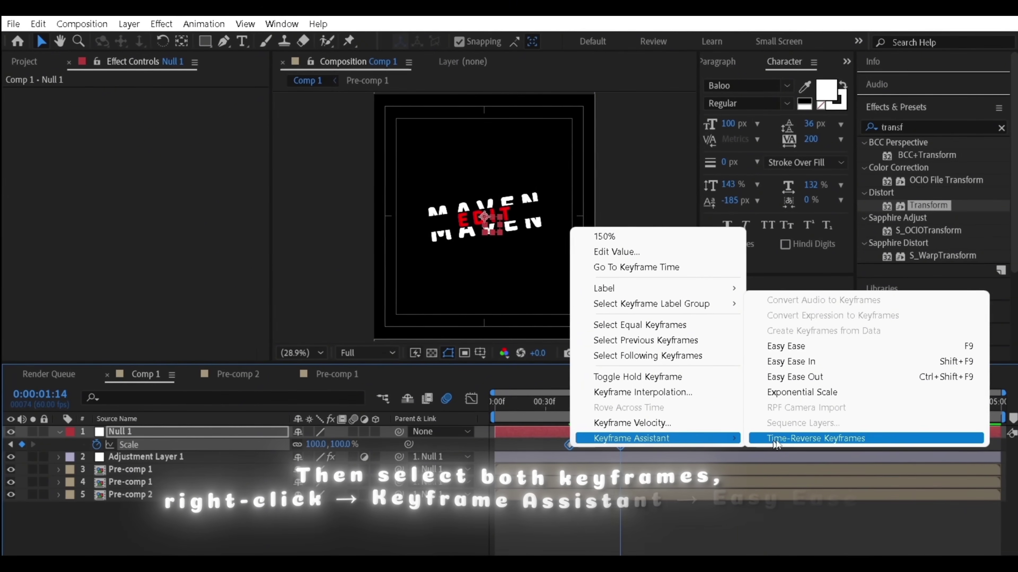
{"action": "left_click", "coordinate": [806, 346]}
Step: Skew the speed curve of Null 1's Scale toward the first keyframe and play back the zoom animation from the start
{"action": "left_click", "coordinate": [471, 398]}
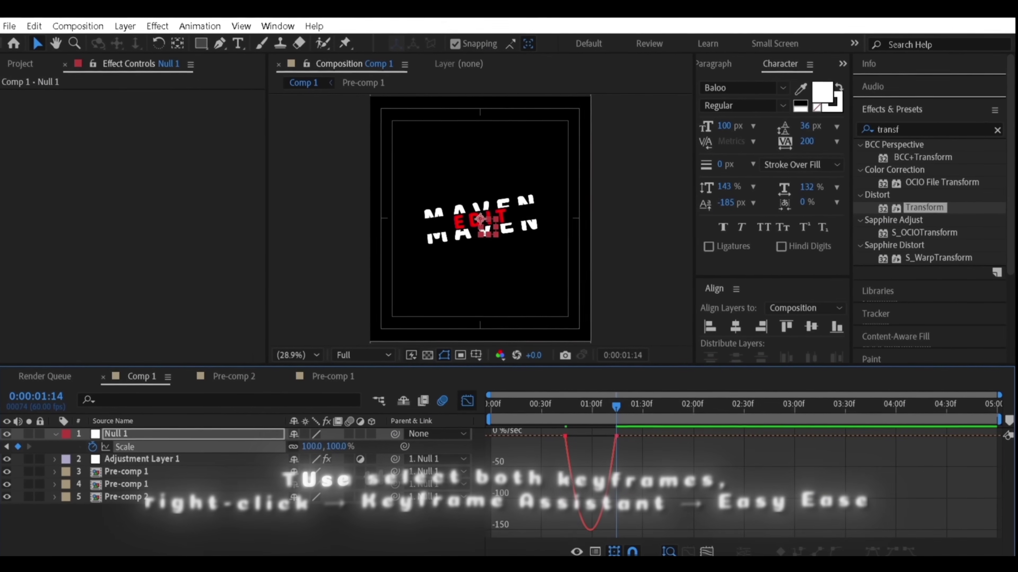
{"action": "mouse_move", "coordinate": [580, 432]}
{"action": "left_mouse_down"}
{"action": "mouse_move", "coordinate": [625, 433]}
{"action": "mouse_move", "coordinate": [563, 435]}
{"action": "left_mouse_up"}
{"action": "left_click", "coordinate": [468, 400]}
{"action": "left_click_drag", "start_coordinate": [532, 405], "coordinate": [482, 408]}
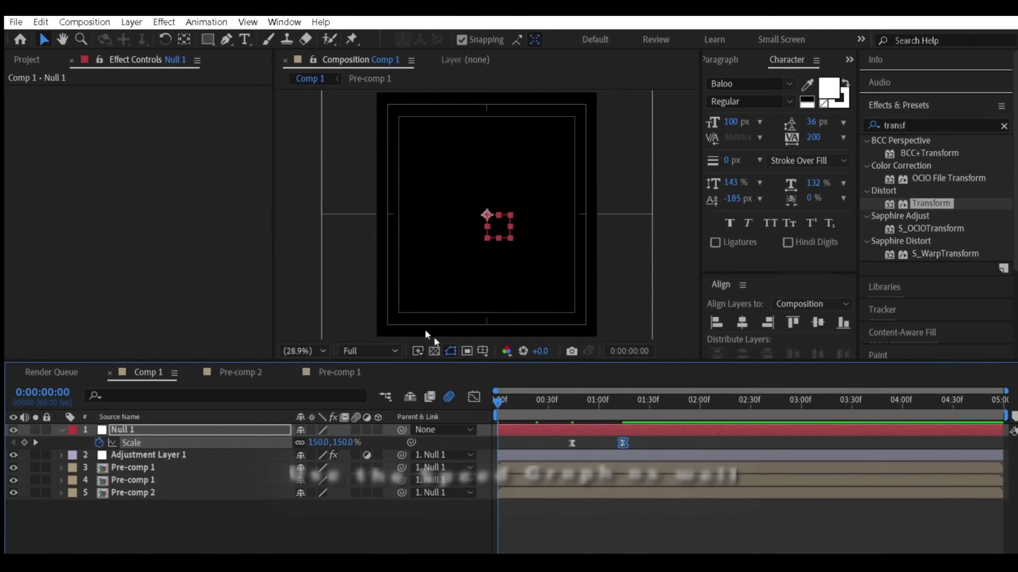
{"action": "key", "text": "space"}
{"action": "key", "text": "space"}
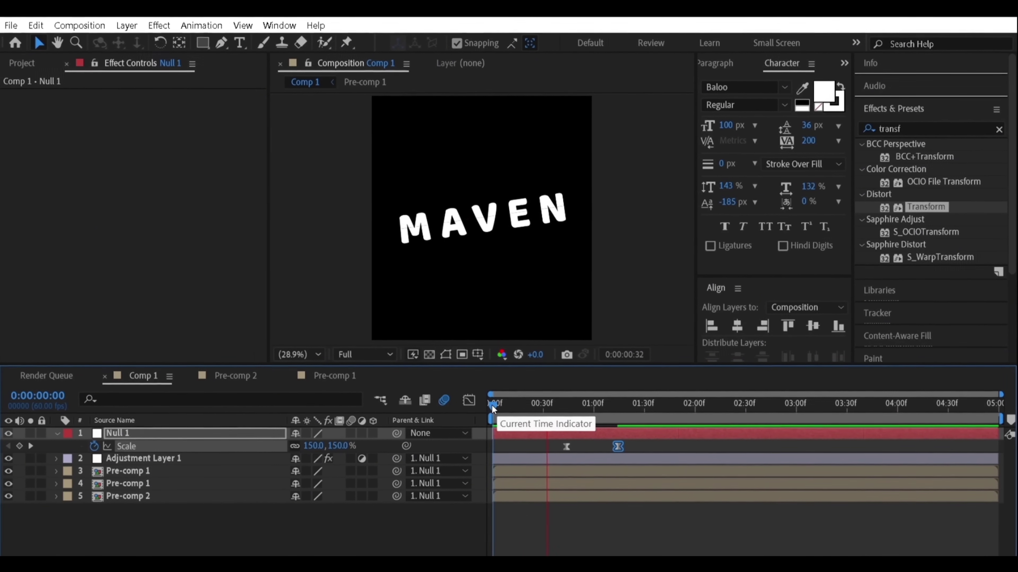
{"action": "left_click", "coordinate": [301, 354]}
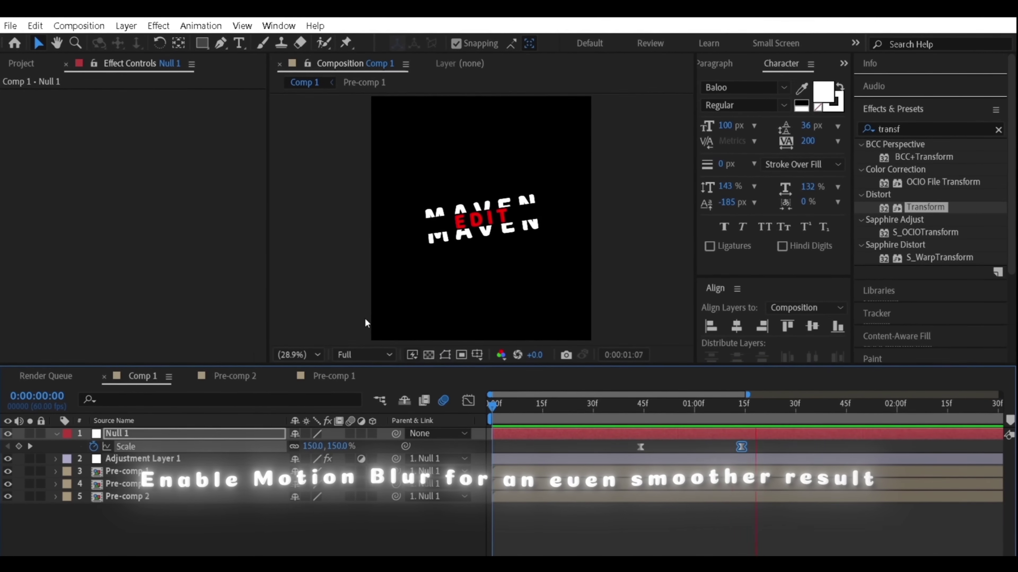
{"action": "left_click_drag", "start_coordinate": [589, 416], "coordinate": [752, 405]}
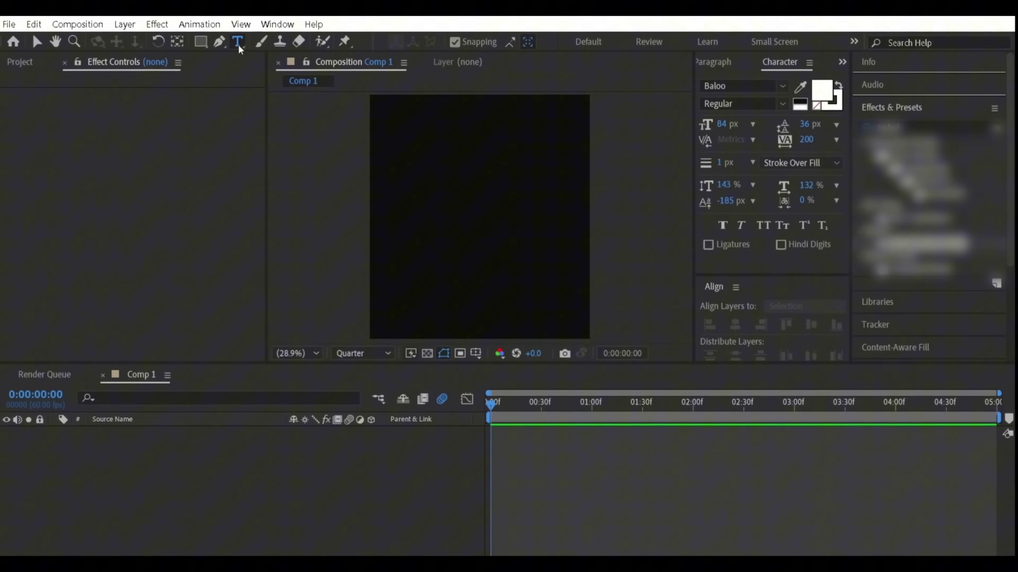
Step: Create a text layer reading MAVEN EDIT in the empty composition
{"action": "left_click", "coordinate": [239, 42]}
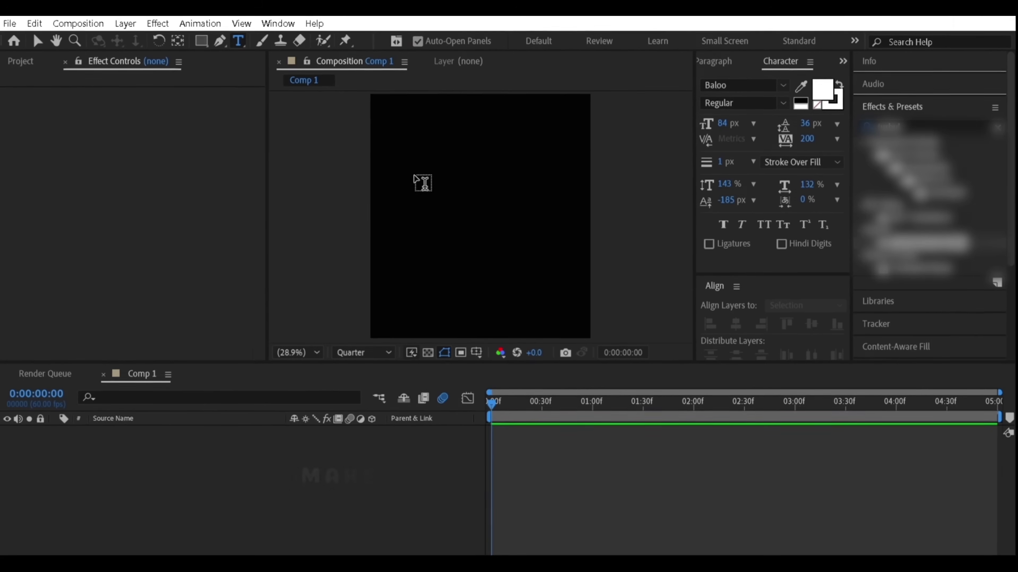
{"action": "left_click", "coordinate": [416, 176]}
{"action": "type", "text": "MAVEN EDIT"}
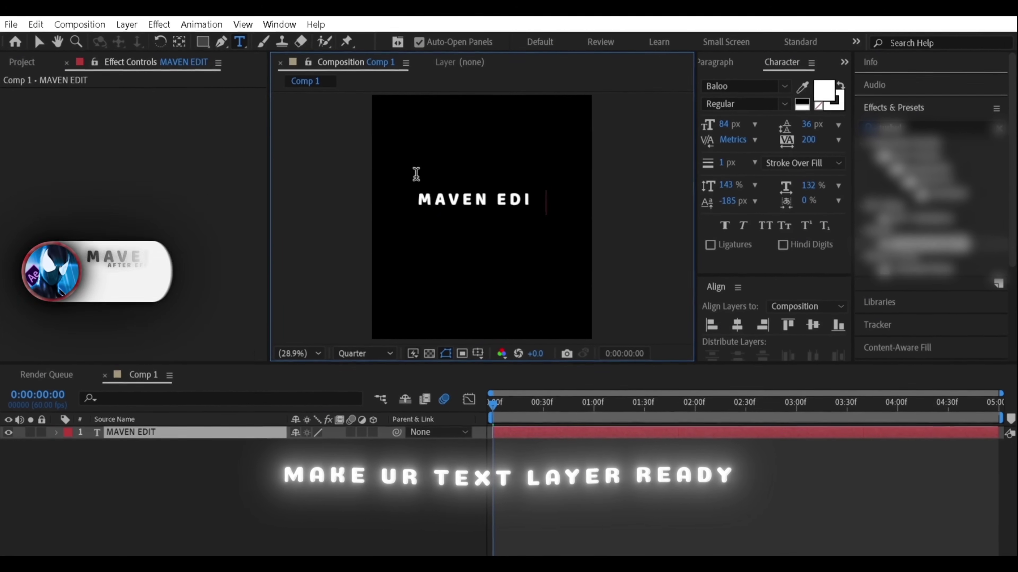
Step: Move the text layer's anchor point to the middle of the text and align the layer to the composition's center
{"action": "left_click", "coordinate": [179, 41]}
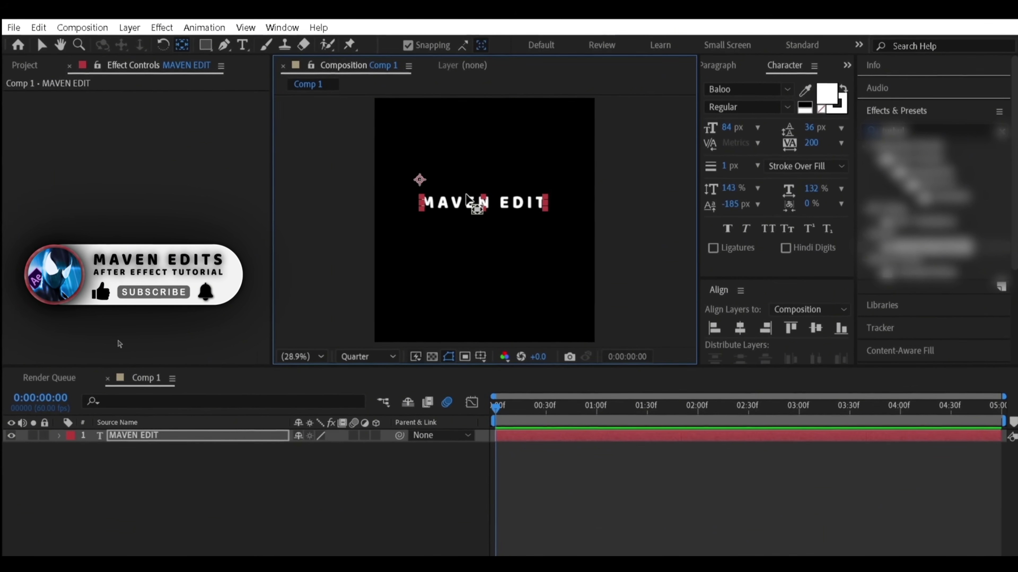
{"action": "left_click_drag", "start_coordinate": [420, 180], "coordinate": [484, 202]}
{"action": "left_click", "coordinate": [739, 328]}
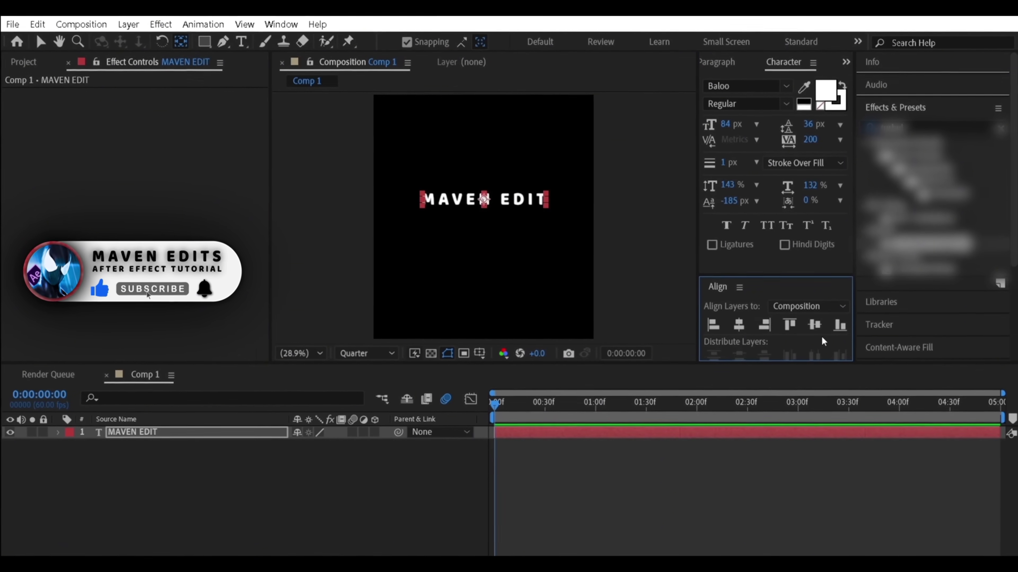
{"action": "left_click", "coordinate": [814, 325]}
Step: Apply the Wave Warp effect to the MAVEN EDIT layer and set its Wave Width to 500
{"action": "left_click", "coordinate": [57, 432]}
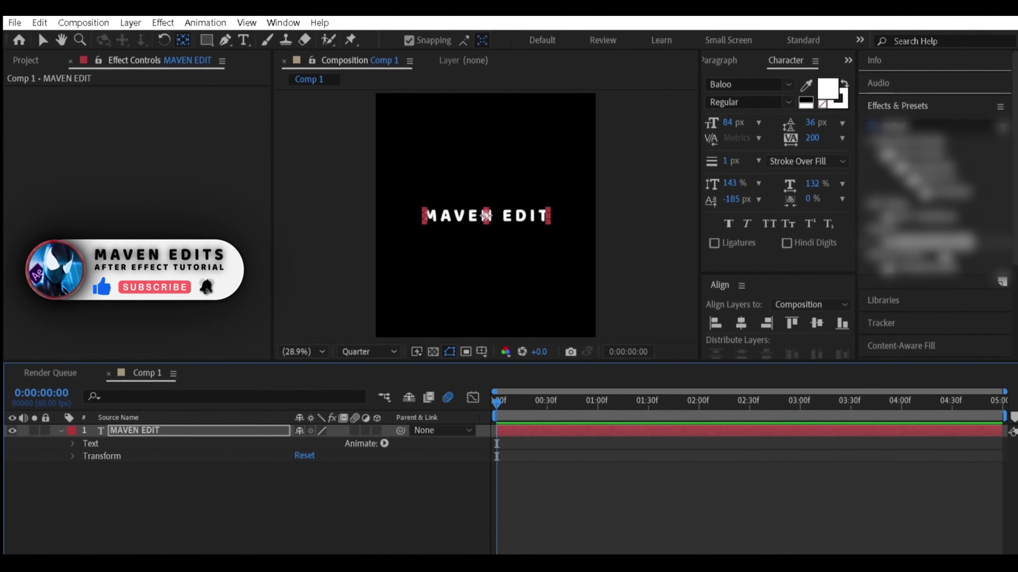
{"action": "type", "text": "wave"}
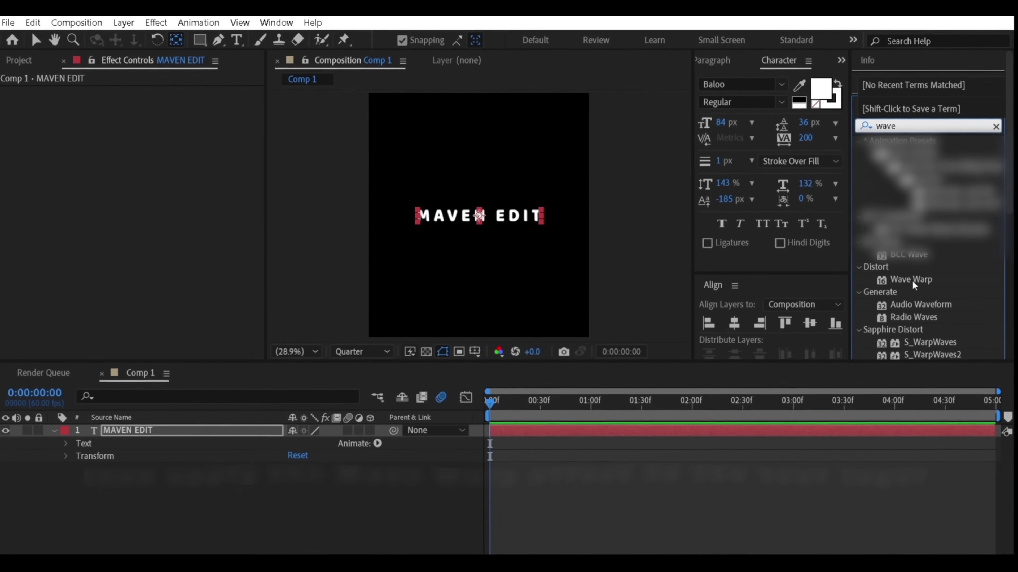
{"action": "left_click_drag", "start_coordinate": [587, 434], "coordinate": [586, 433]}
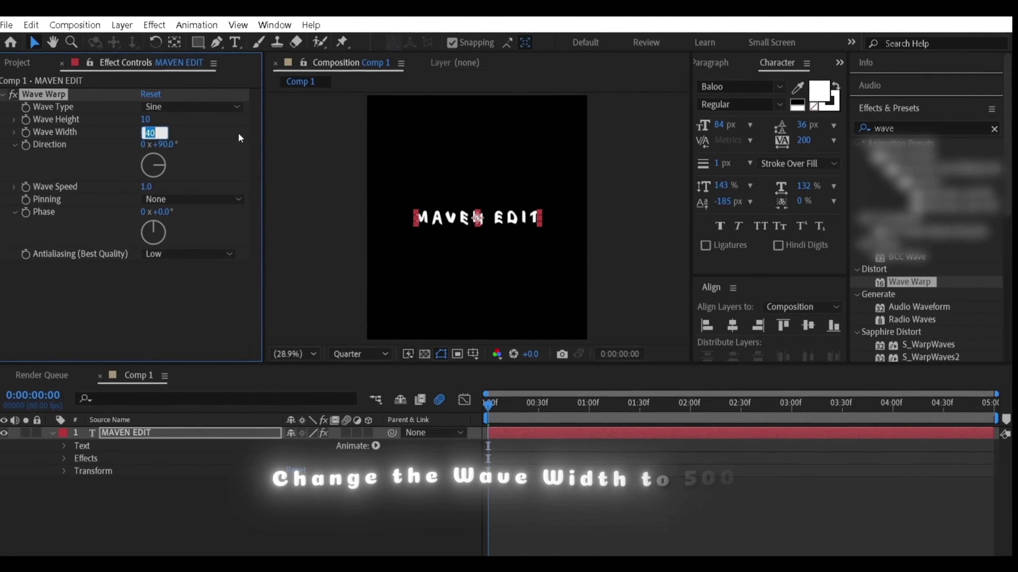
{"action": "type", "text": "500"}
{"action": "key", "text": "Return"}
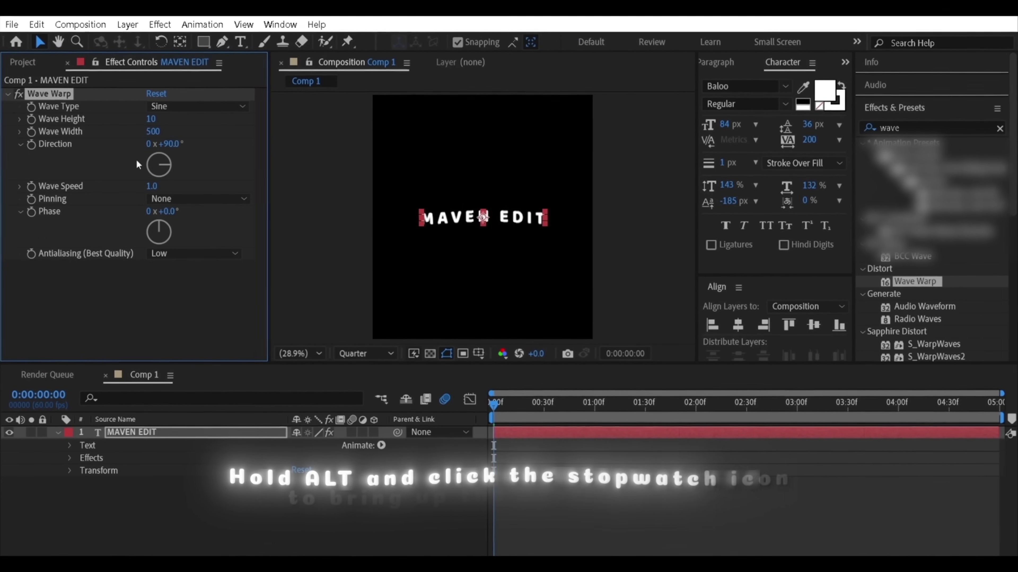
Step: Add the expression time*500 to the Phase property of Wave Warp
{"action": "left_click", "coordinate": [33, 217], "text": "alt"}
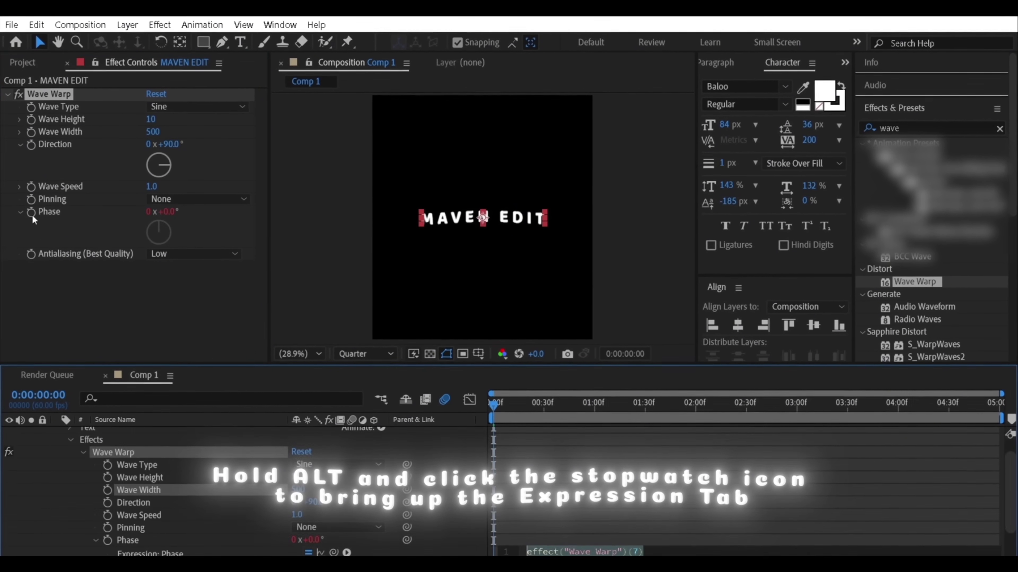
{"action": "type", "text": "time*500"}
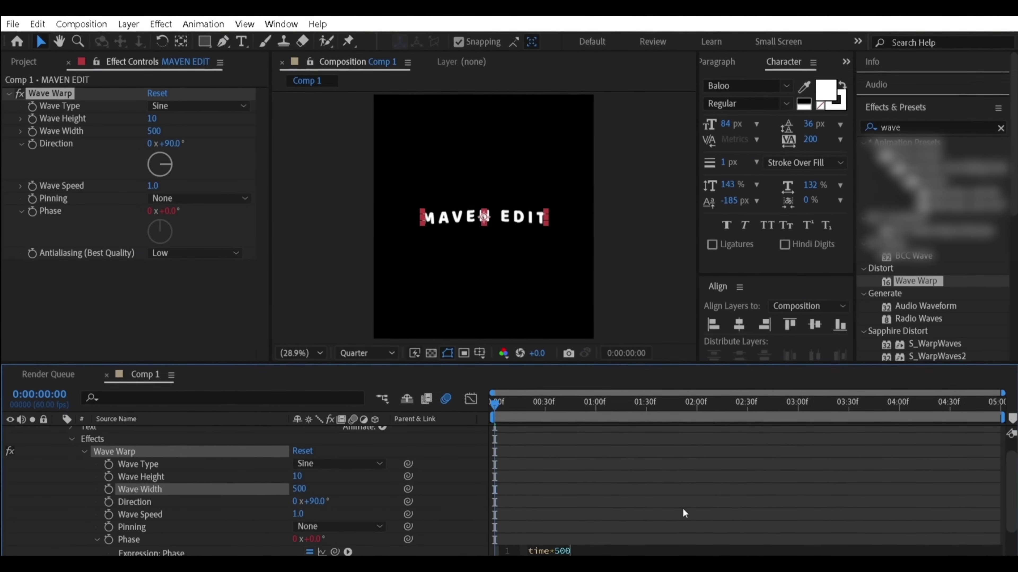
{"action": "left_click", "coordinate": [683, 508]}
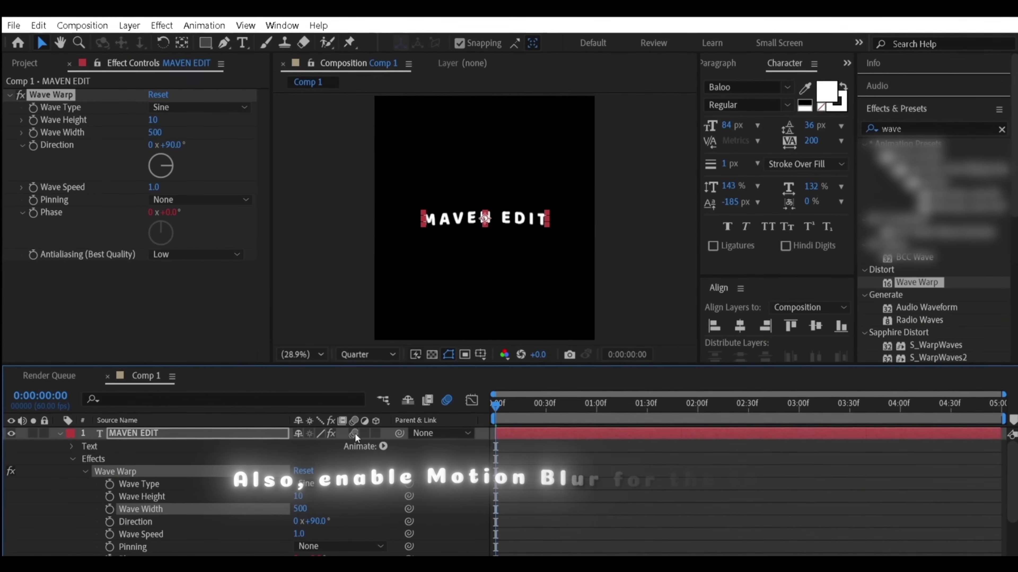
Step: Enable motion blur for the MAVEN EDIT layer and play back the wave animation
{"action": "key", "text": "space"}
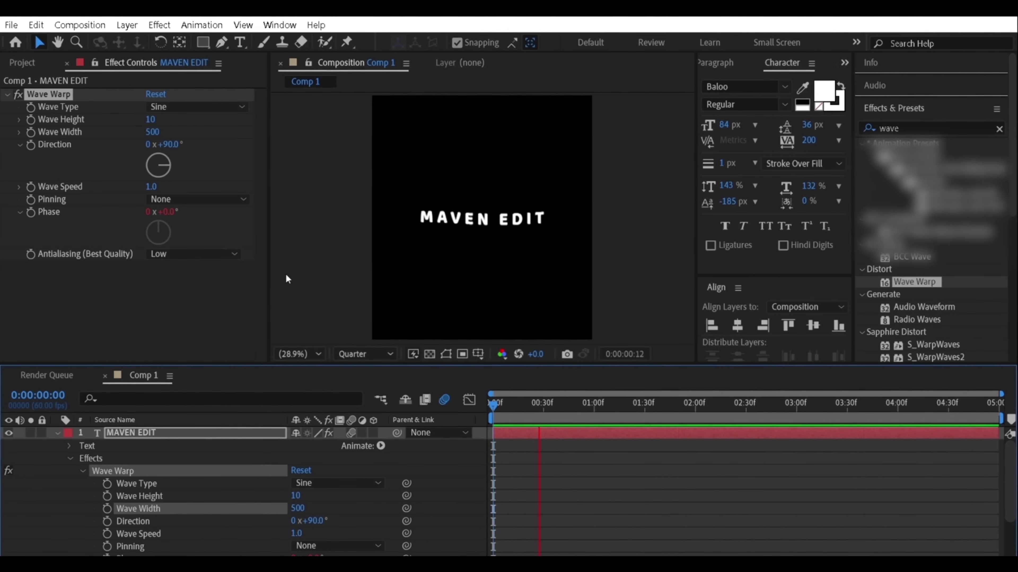
{"action": "key", "text": "space"}
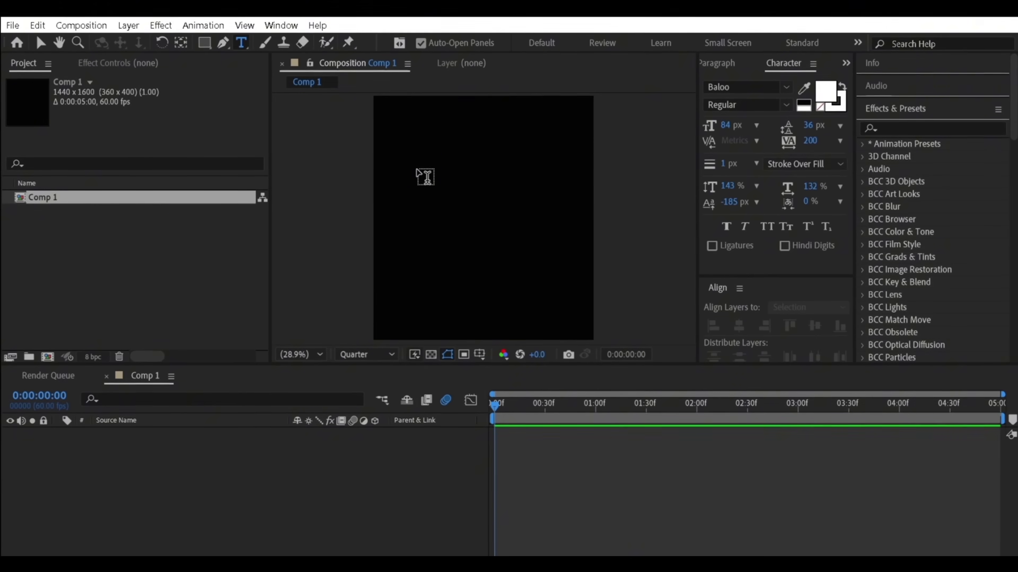
Step: Create a new MAVEN EDIT text layer and center it in the composition with its anchor point in the middle of the text
{"action": "left_click", "coordinate": [425, 177]}
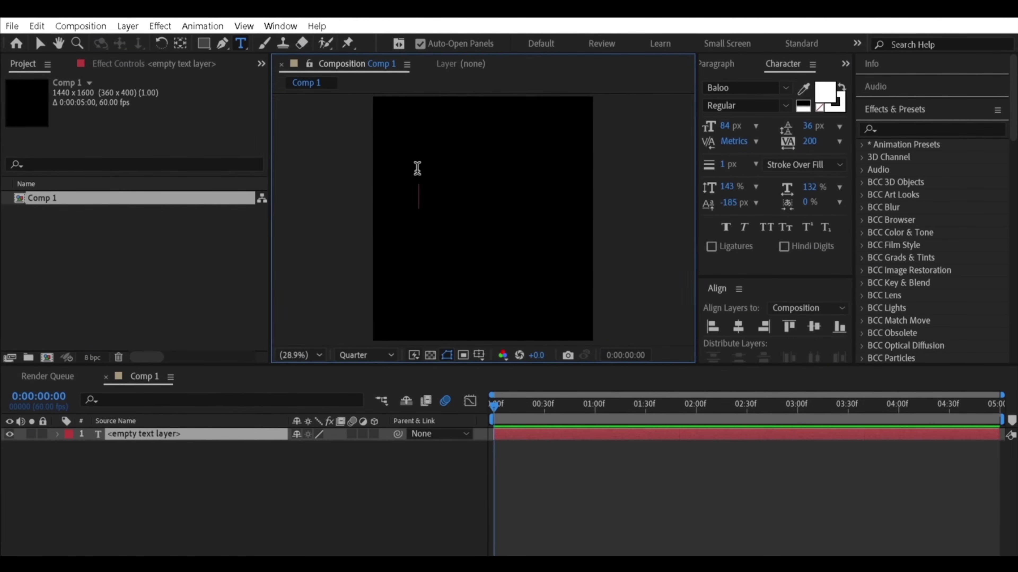
{"action": "type", "text": "MAVEN EDIT"}
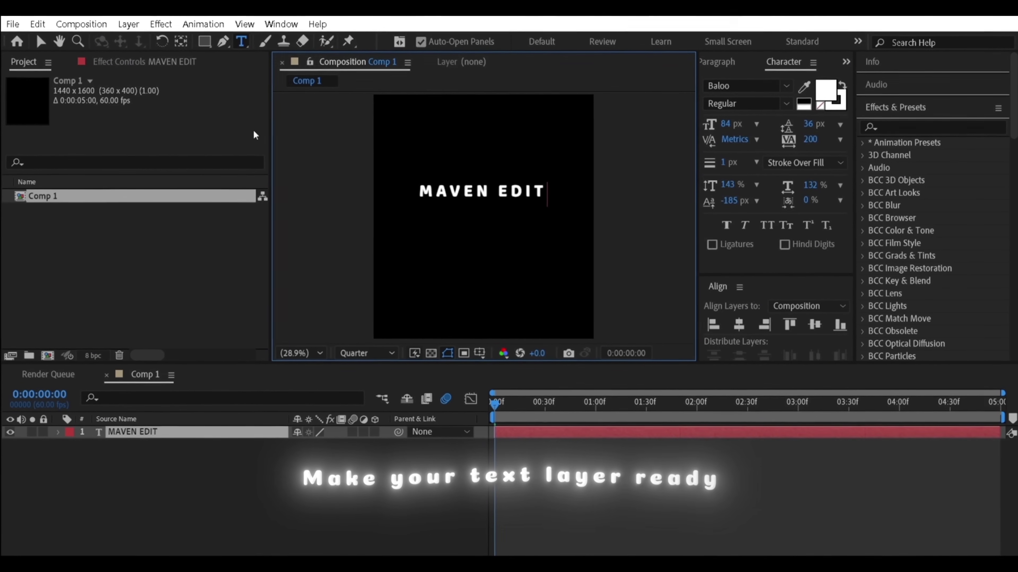
{"action": "left_click", "coordinate": [178, 40]}
{"action": "key", "text": "ctrl+alt+Home"}
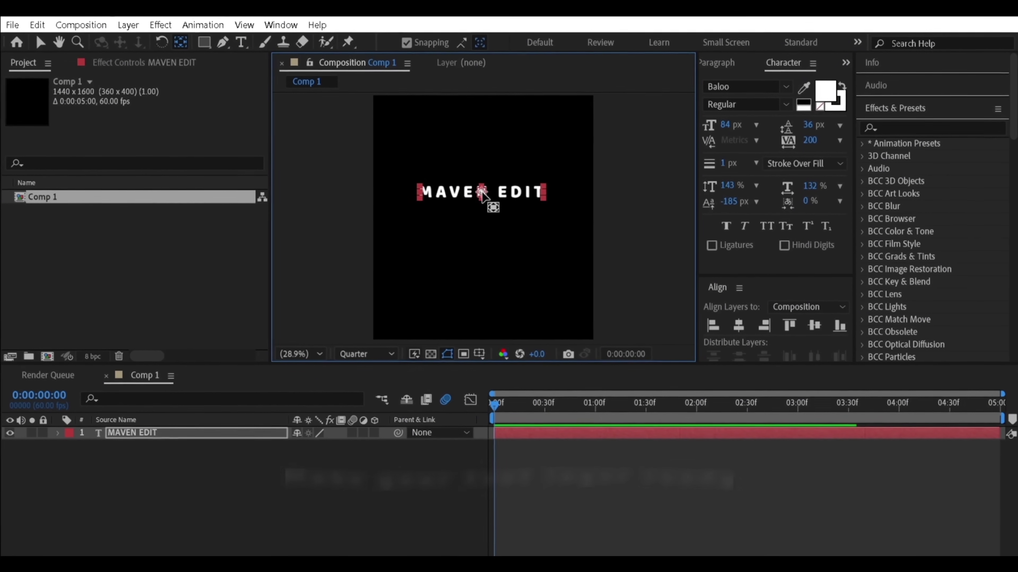
{"action": "left_click", "coordinate": [738, 325]}
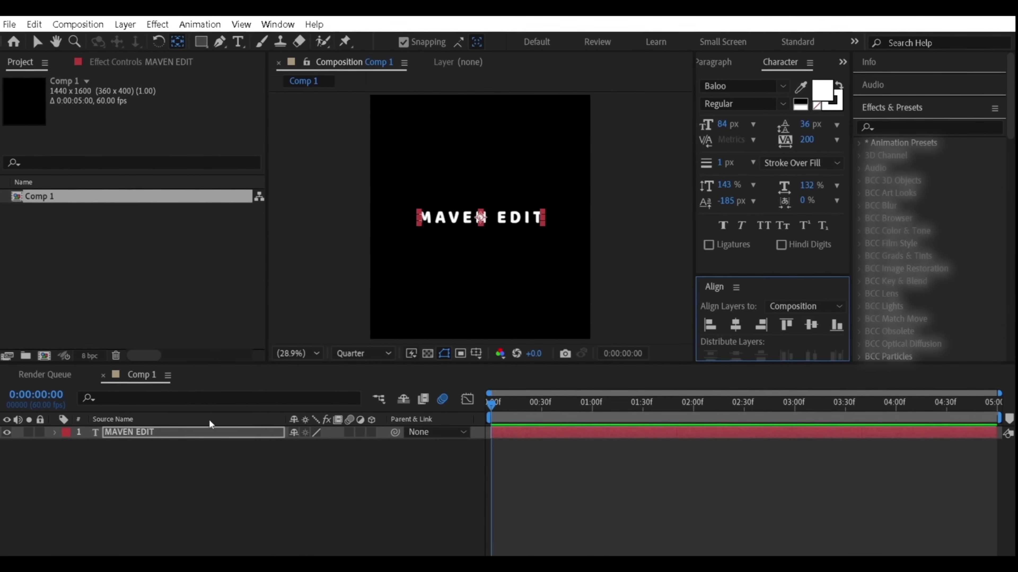
Step: Find the Turbulent Displace effect and apply it to the MAVEN EDIT layer
{"action": "left_click", "coordinate": [903, 128]}
{"action": "type", "text": "tu"}
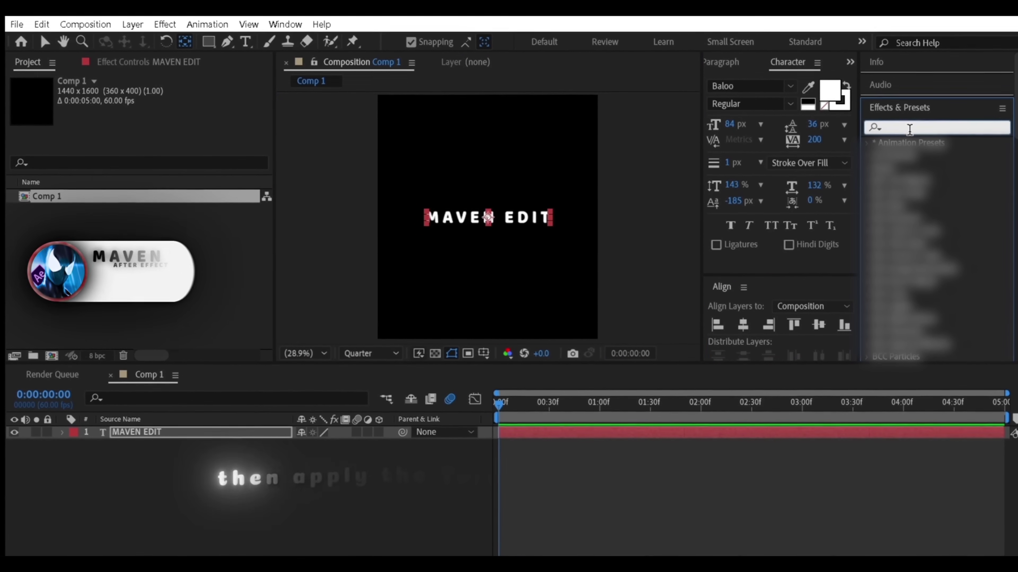
{"action": "type", "text": "rbul"}
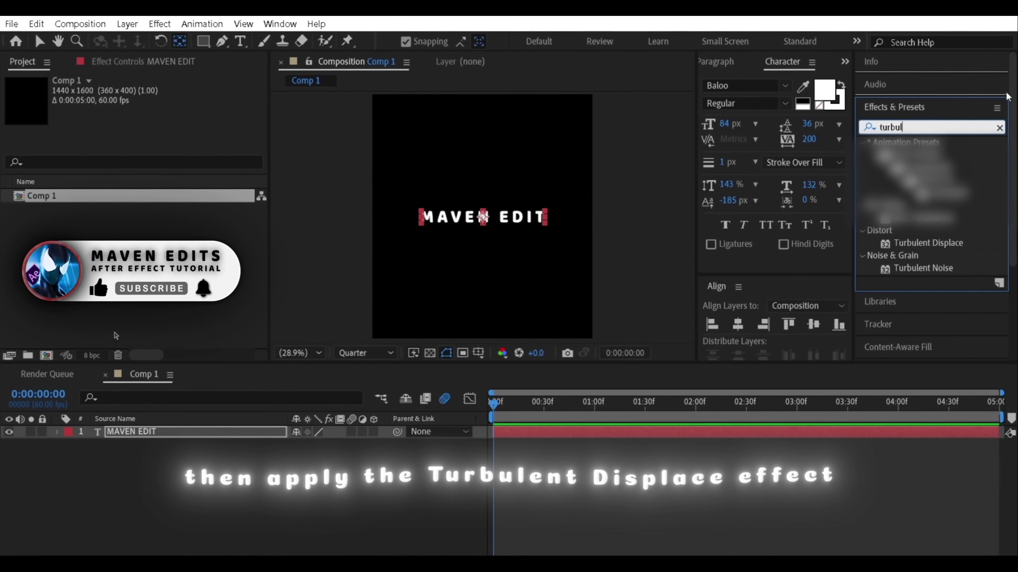
{"action": "left_click_drag", "start_coordinate": [950, 244], "coordinate": [637, 433]}
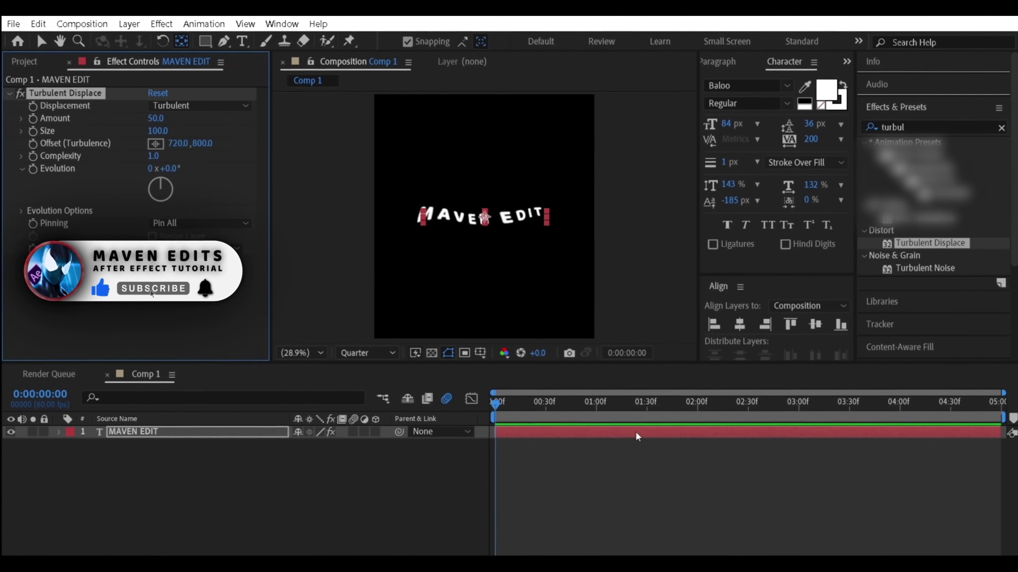
Step: Set Turbulent Displace's Size to 10 and its Displacement type to Turbulent Smoother
{"action": "left_click", "coordinate": [160, 131]}
{"action": "type", "text": "10"}
{"action": "key", "text": "Return"}
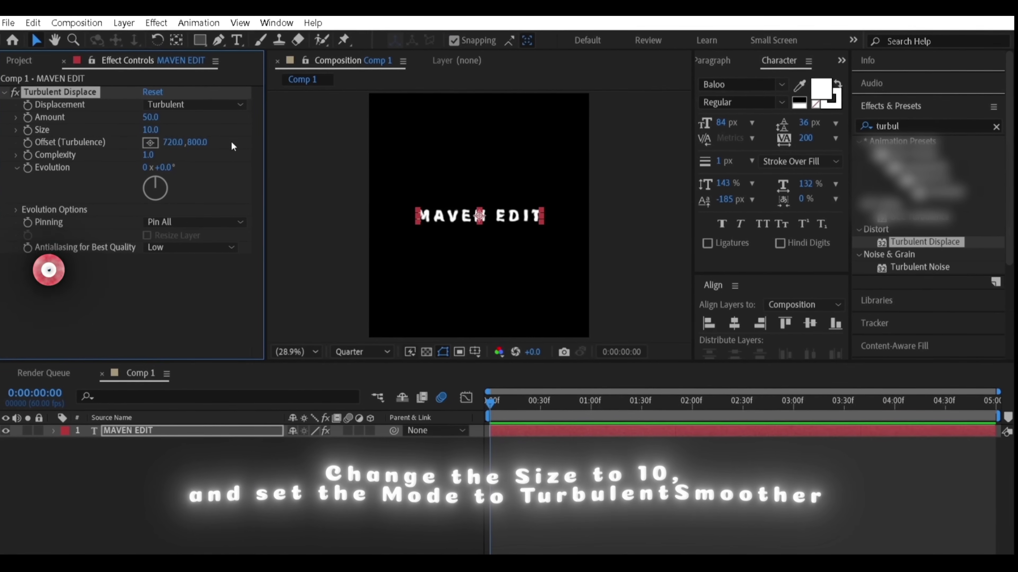
{"action": "left_click", "coordinate": [14, 211]}
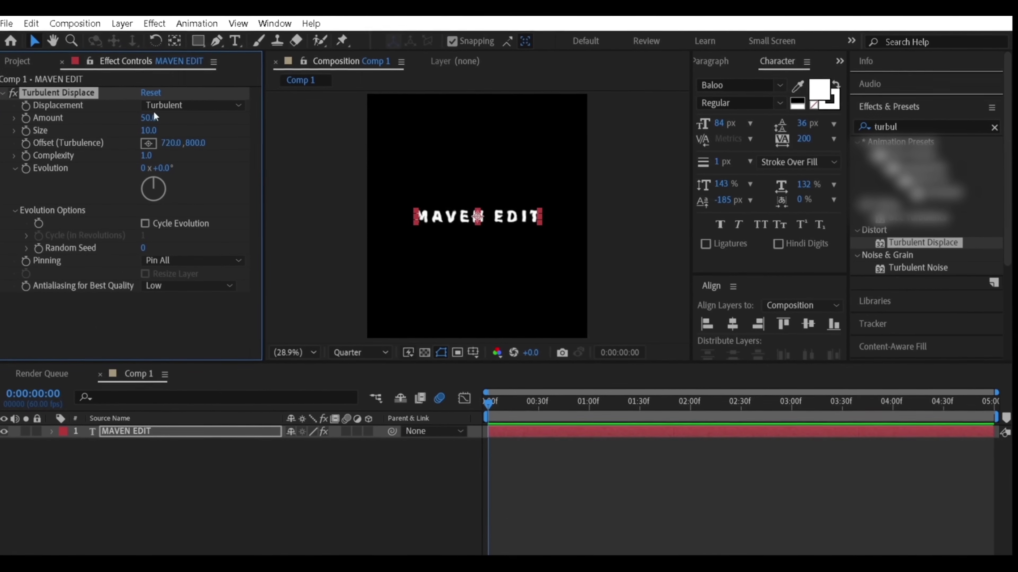
{"action": "left_click", "coordinate": [162, 106]}
{"action": "left_click", "coordinate": [197, 172]}
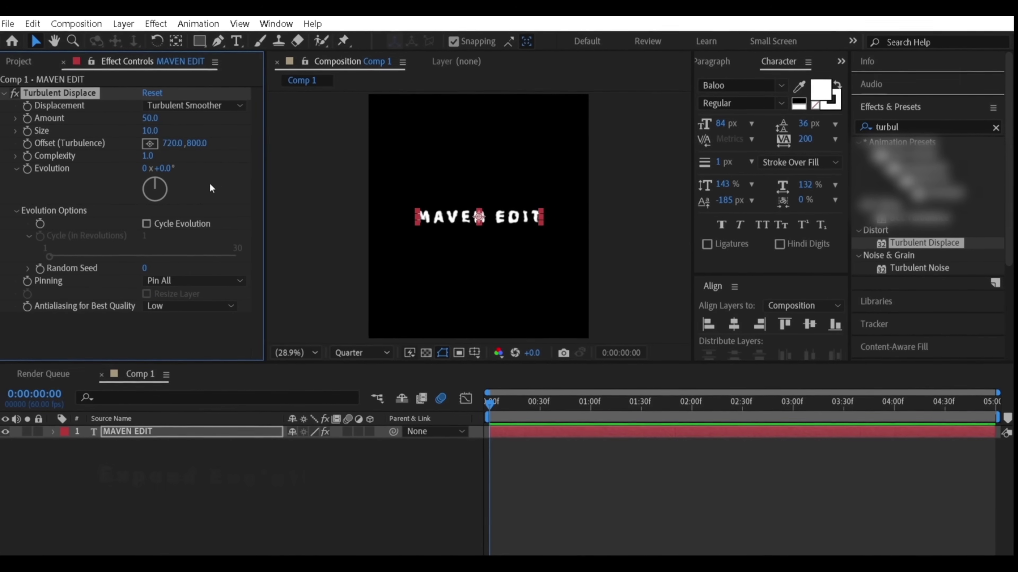
Step: Add the expression time*5 to Turbulent Displace's Random Seed and preview the animation
{"action": "left_click", "coordinate": [44, 269], "text": "alt"}
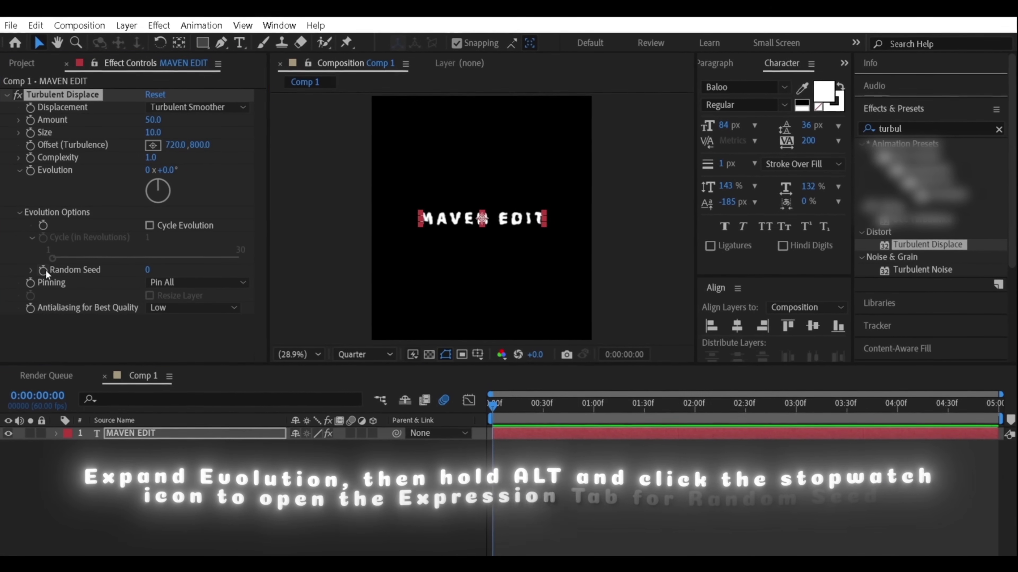
{"action": "type", "text": "time*"}
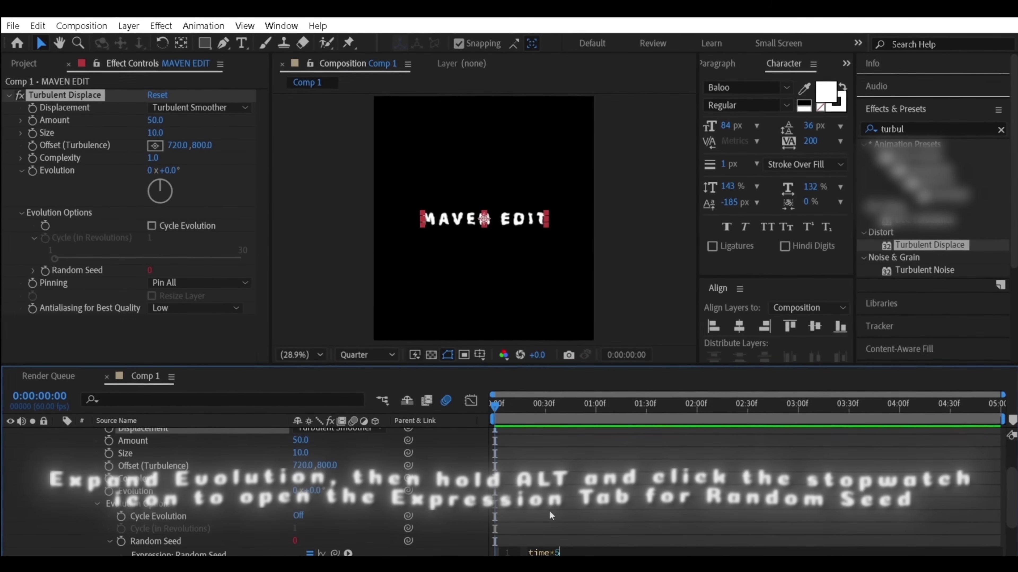
{"action": "type", "text": "5"}
{"action": "key", "text": "space"}
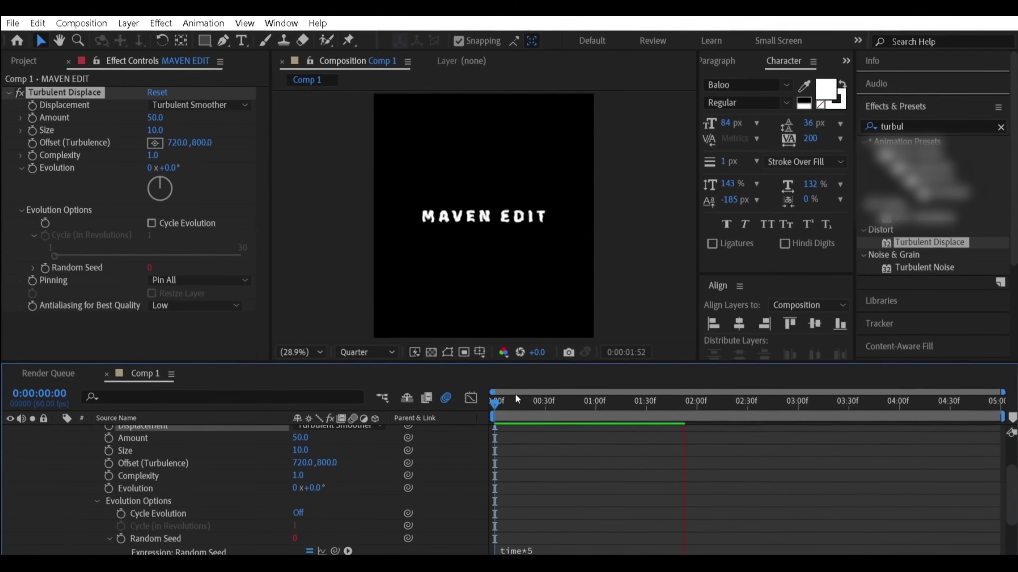
{"action": "key", "text": "space"}
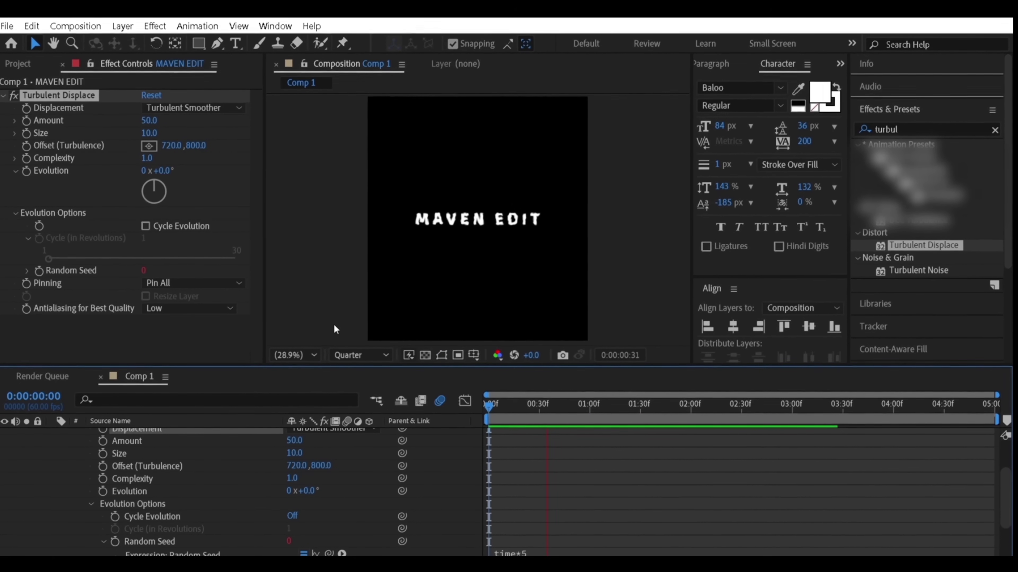
{"action": "key", "text": "space"}
{"action": "key", "text": "space"}
Step: Turn on motion blur for the turbulent text layer and play the animation back
{"action": "scroll", "coordinate": [350, 451], "scroll_direction": "up", "scroll_amount": 2}
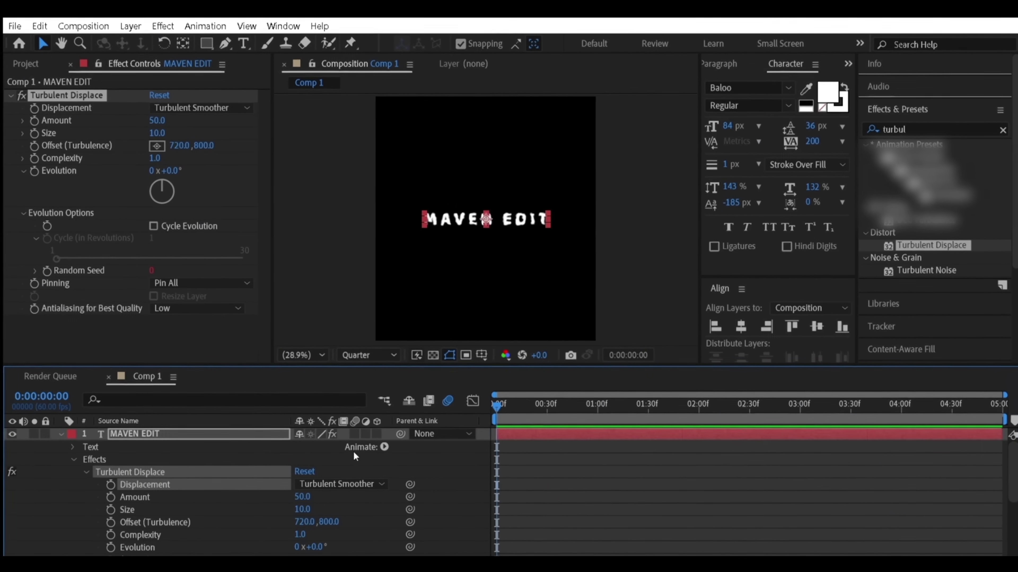
{"action": "left_click", "coordinate": [355, 432]}
{"action": "key", "text": "space"}
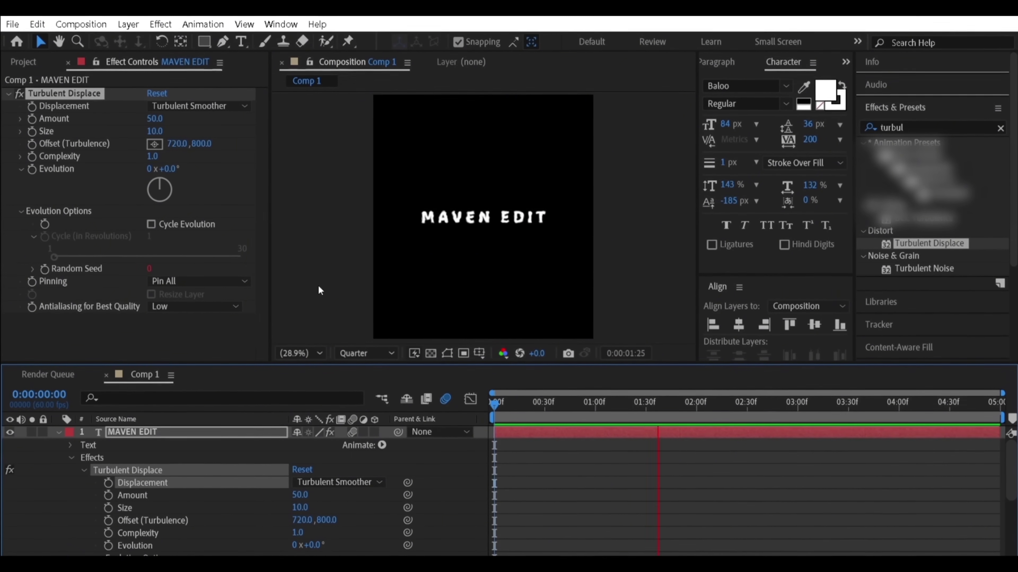
{"action": "key", "text": "space"}
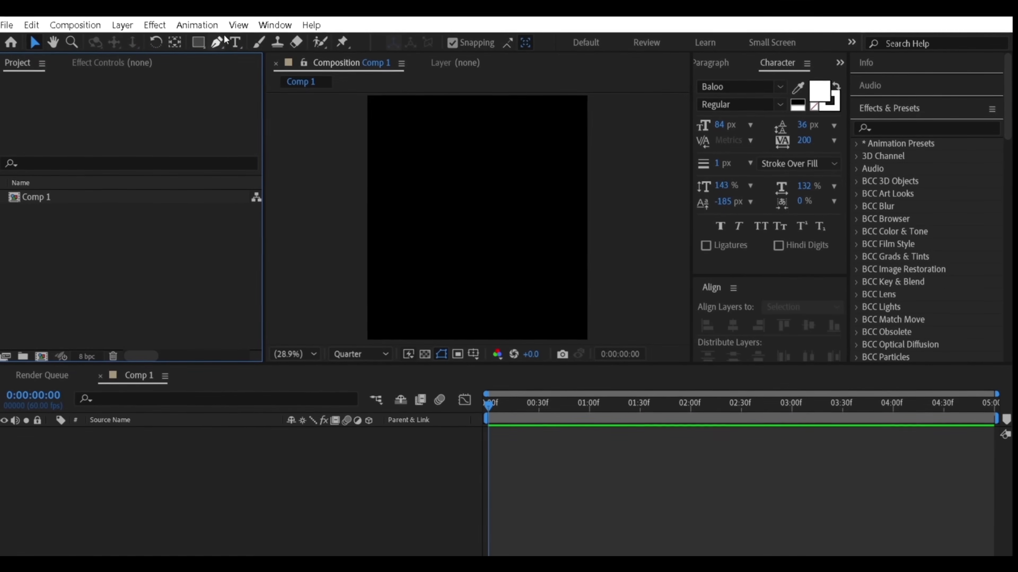
Step: Create a MAVEN EDIT text layer in the empty composition for another animation
{"action": "left_click", "coordinate": [236, 42]}
{"action": "left_click", "coordinate": [438, 211]}
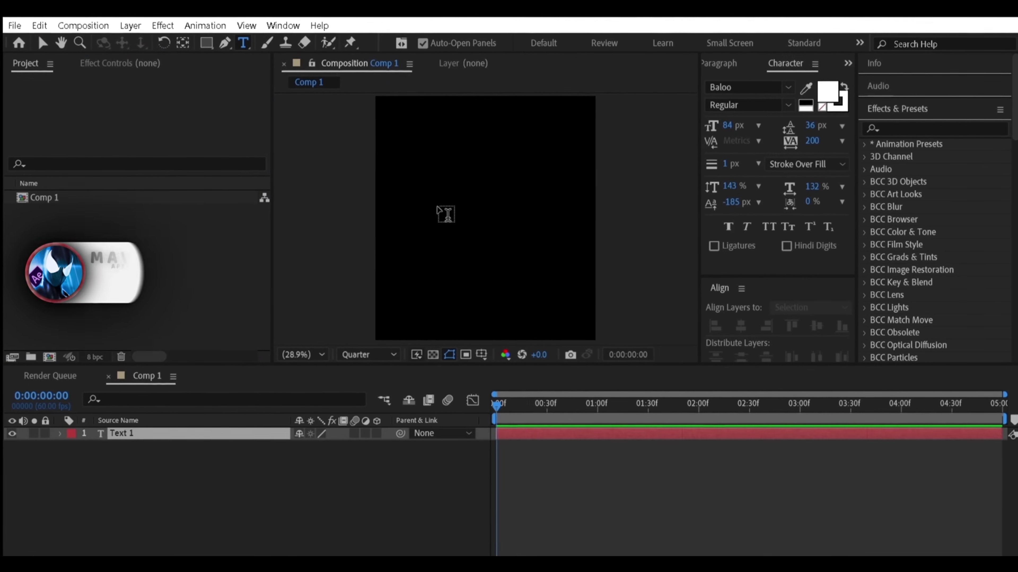
{"action": "type", "text": "MAVE"}
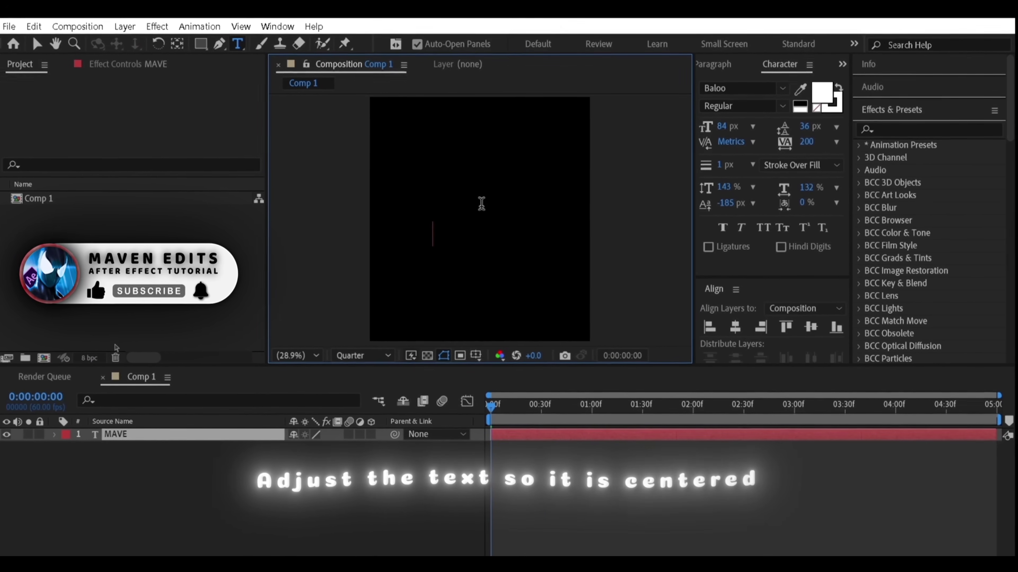
{"action": "type", "text": "N EDIT"}
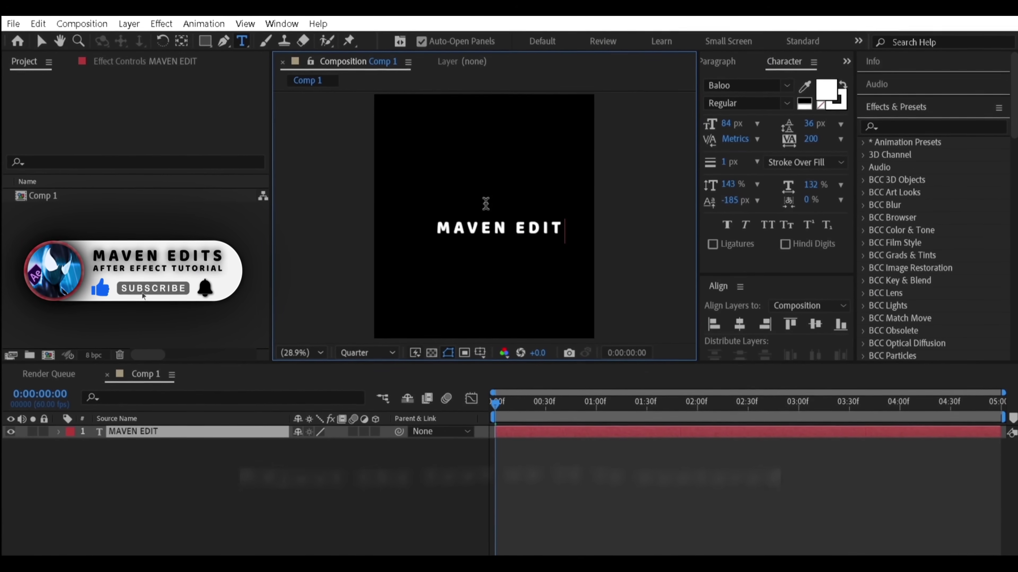
Step: Center the anchor point of the MAVEN EDIT text layer on its text
{"action": "left_click", "coordinate": [180, 39]}
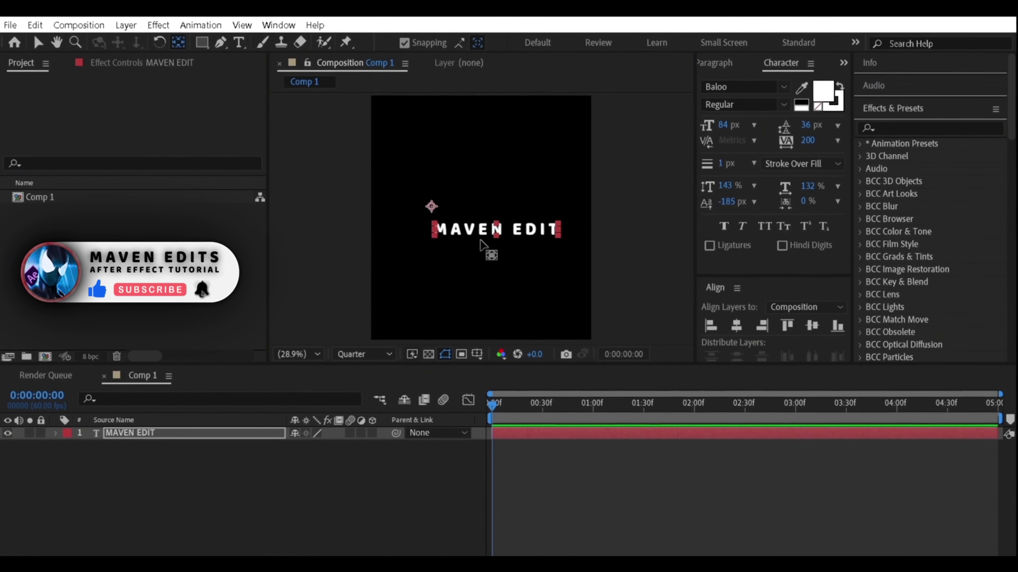
{"action": "left_click_drag", "start_coordinate": [432, 206], "coordinate": [464, 220]}
{"action": "key", "text": "ctrl+alt+Home"}
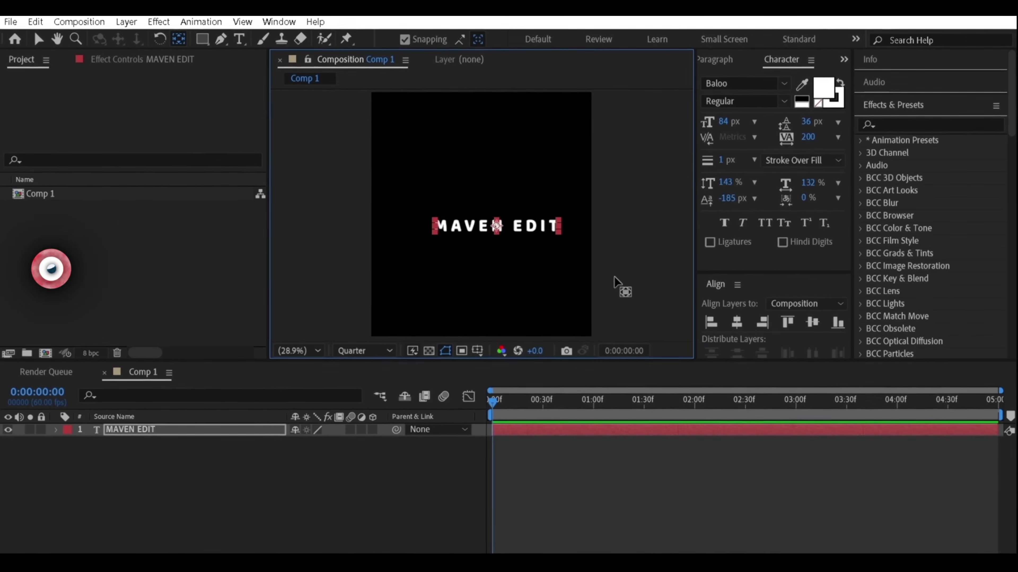
Step: Center the MAVEN EDIT text layer in the composition and add an Opacity text animator set to 0%
{"action": "left_click", "coordinate": [741, 325]}
{"action": "left_click", "coordinate": [811, 324]}
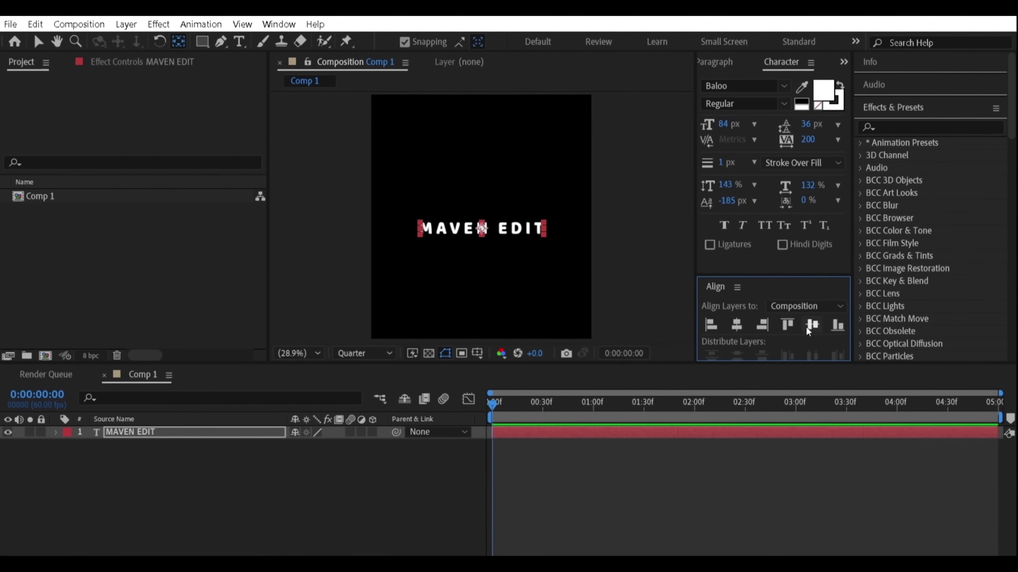
{"action": "left_click", "coordinate": [59, 433]}
{"action": "left_click", "coordinate": [382, 446]}
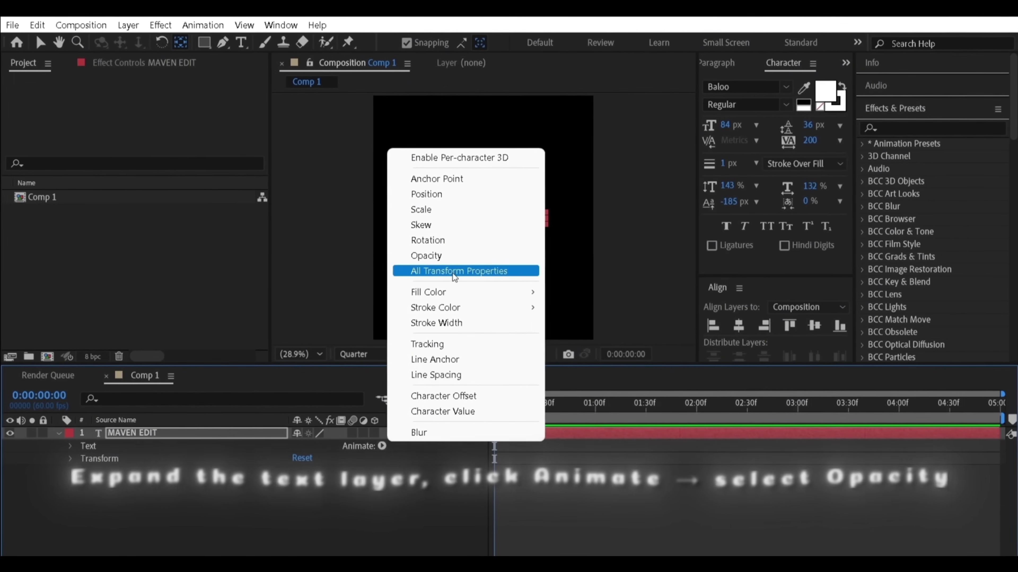
{"action": "left_click", "coordinate": [435, 256]}
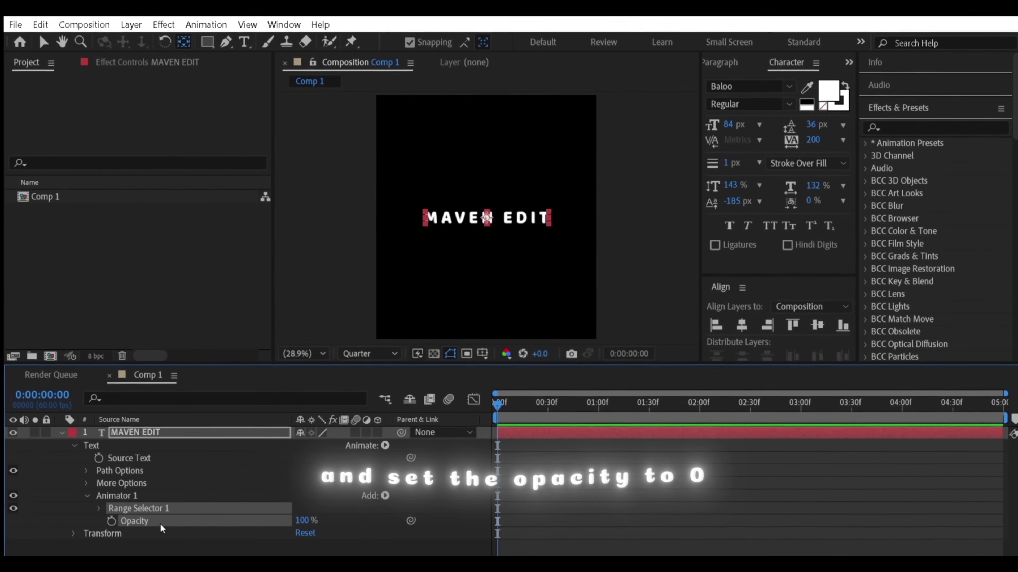
{"action": "left_click", "coordinate": [310, 521]}
{"action": "type", "text": "0"}
{"action": "key", "text": "Return"}
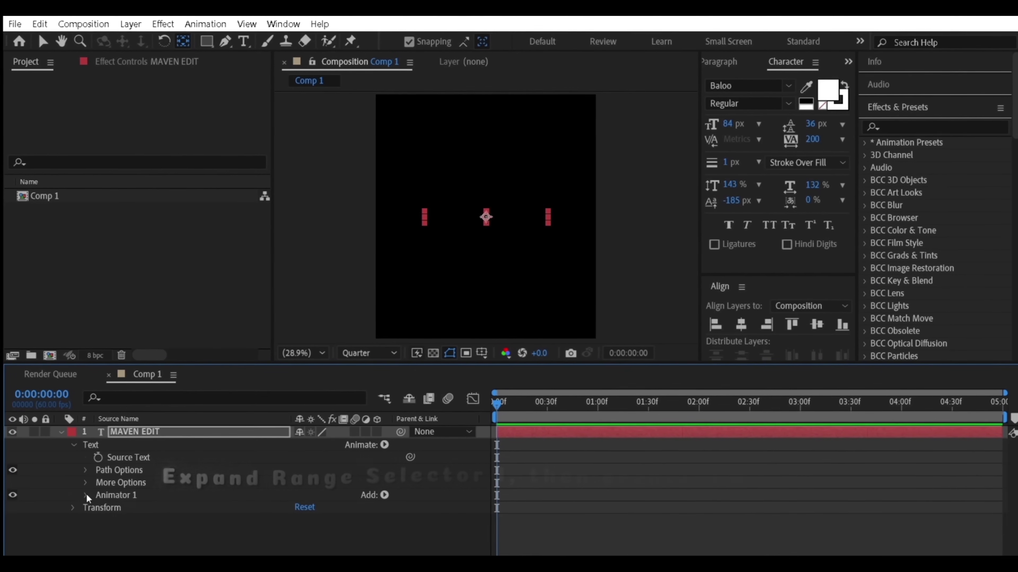
Step: Keyframe Range Selector 1's Start at 0% at the beginning and 100% about one second in
{"action": "left_click", "coordinate": [94, 508]}
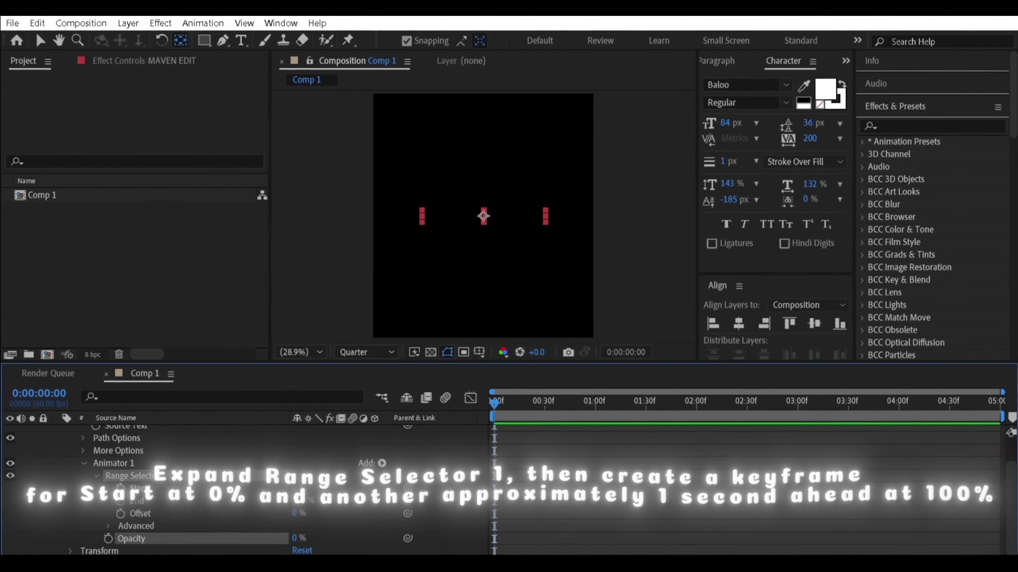
{"action": "left_click", "coordinate": [120, 489]}
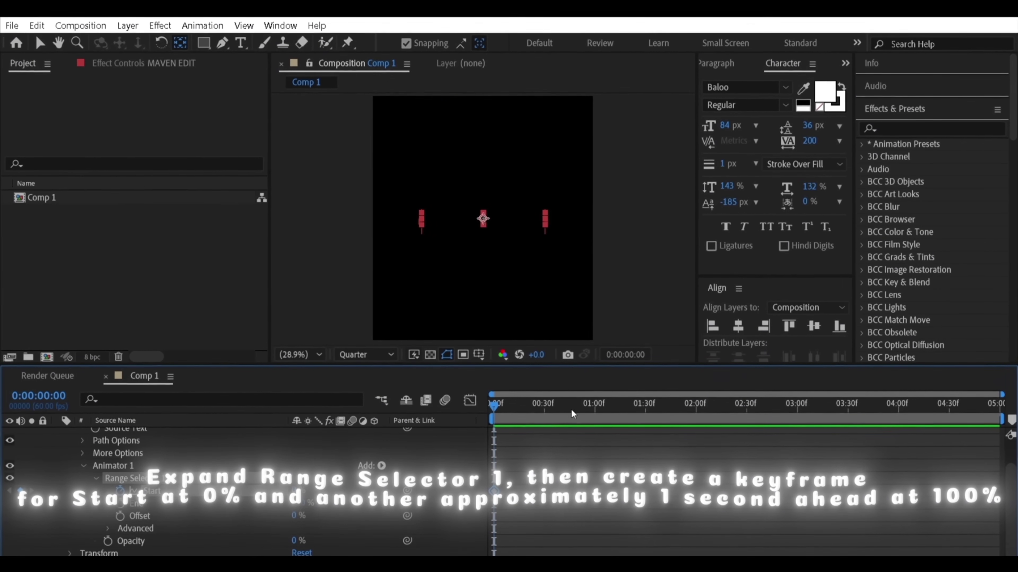
{"action": "left_click", "coordinate": [597, 406]}
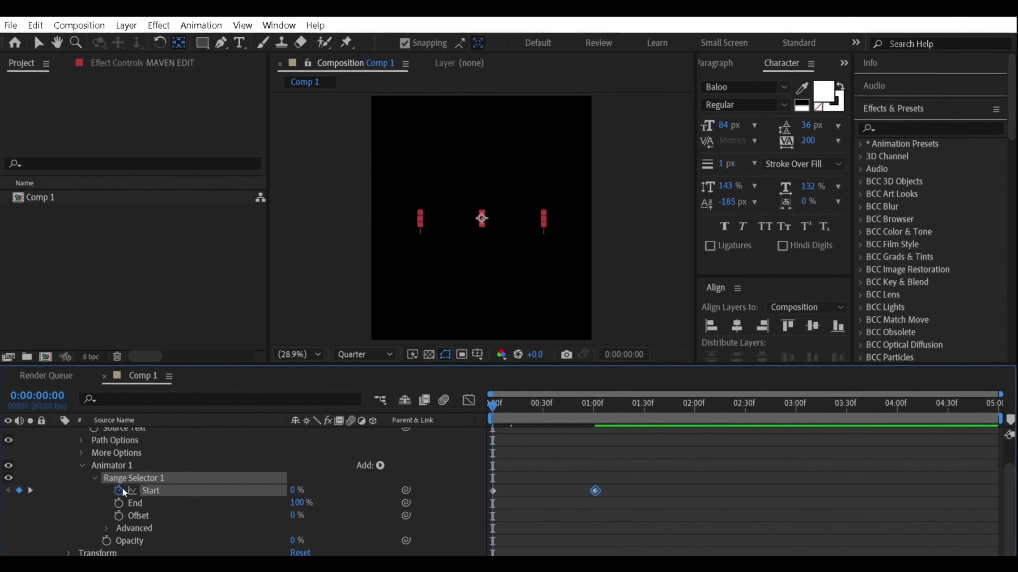
Step: Turn on Randomize Order in the Advanced options of Range Selector 1
{"action": "scroll", "coordinate": [120, 490], "scroll_direction": "up", "scroll_amount": 2}
{"action": "scroll", "coordinate": [175, 508], "scroll_direction": "down", "scroll_amount": 2}
{"action": "scroll", "coordinate": [148, 523], "scroll_direction": "up", "scroll_amount": 2}
{"action": "scroll", "coordinate": [117, 546], "scroll_direction": "down", "scroll_amount": 2}
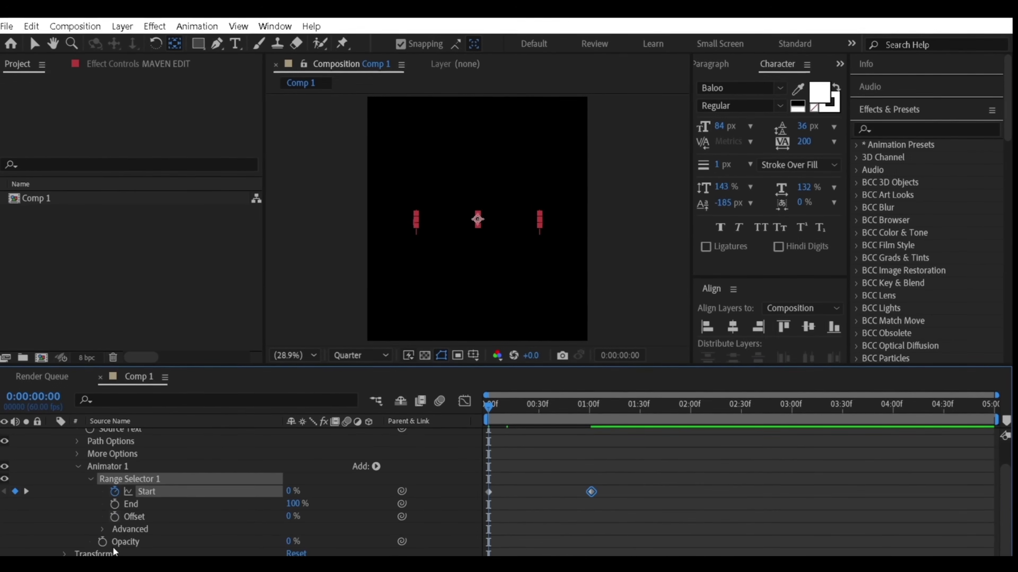
{"action": "left_click", "coordinate": [105, 529]}
{"action": "scroll", "coordinate": [108, 529], "scroll_direction": "down", "scroll_amount": 5}
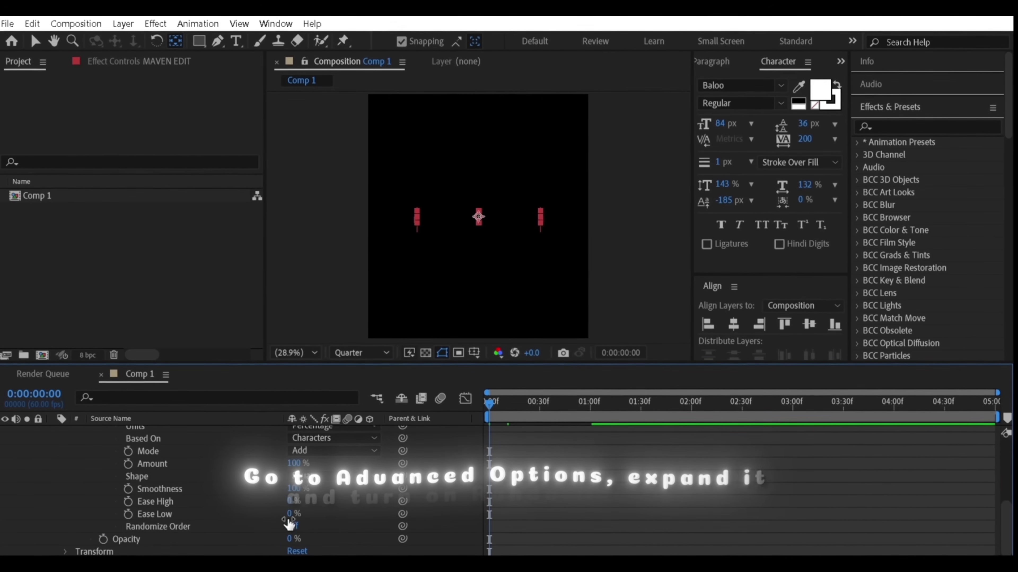
{"action": "left_click", "coordinate": [291, 526]}
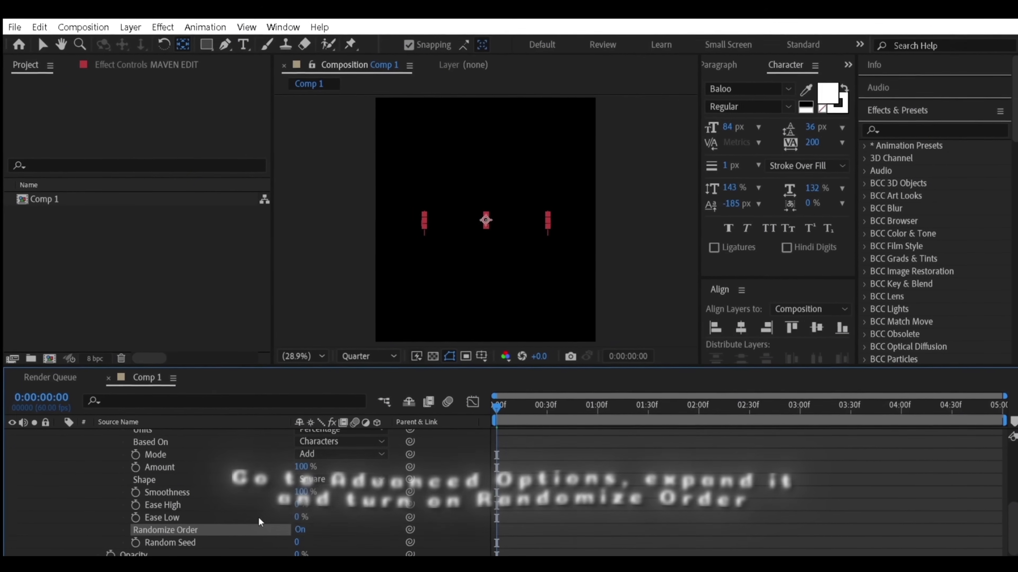
Step: Keyframe the range selector's Random Seed at 0 at the beginning and 25 at 0:00:01:00
{"action": "scroll", "coordinate": [120, 531], "scroll_direction": "down", "scroll_amount": 1}
{"action": "left_click", "coordinate": [133, 530]}
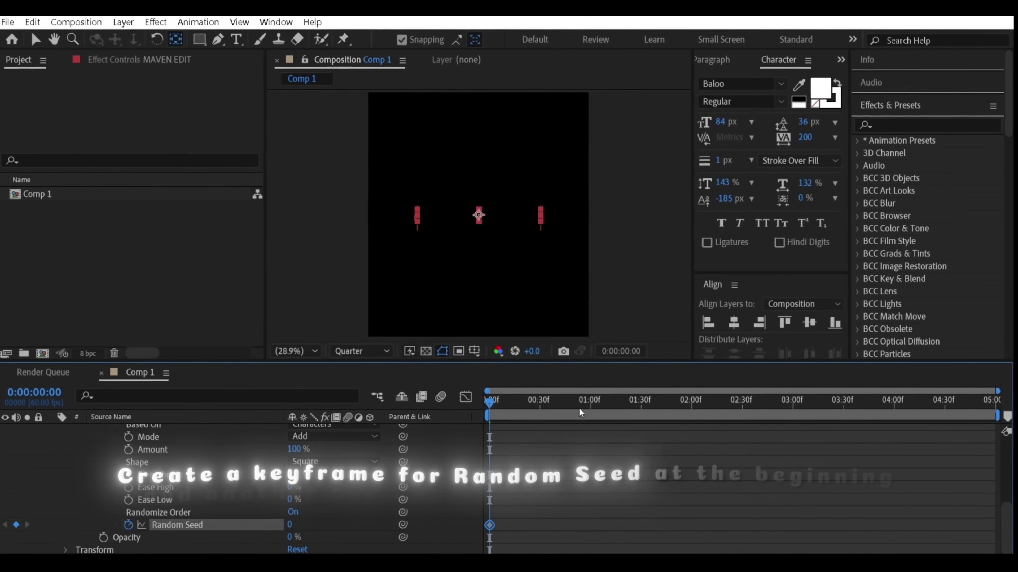
{"action": "left_click", "coordinate": [590, 408]}
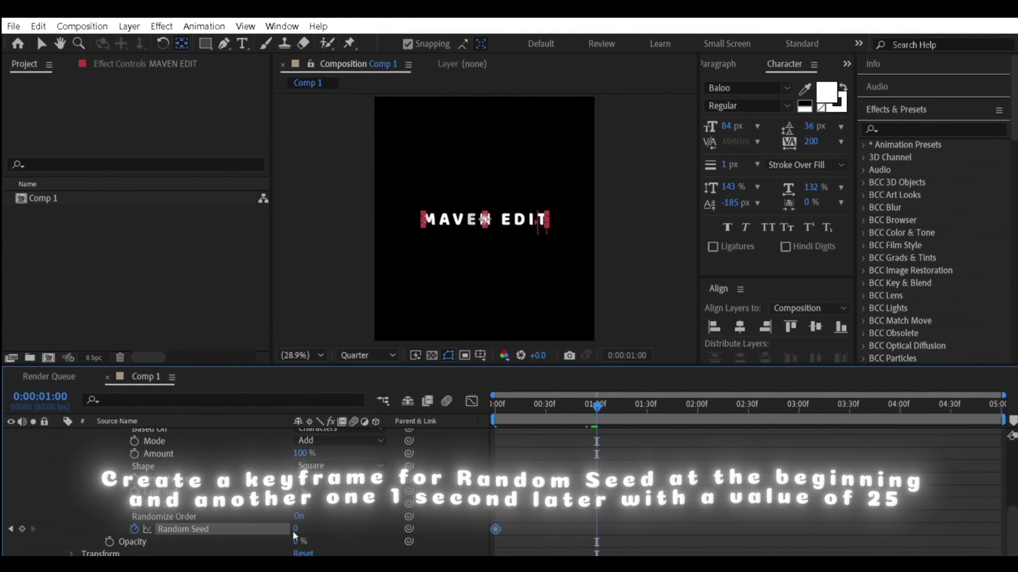
{"action": "left_click", "coordinate": [295, 530]}
{"action": "type", "text": "25"}
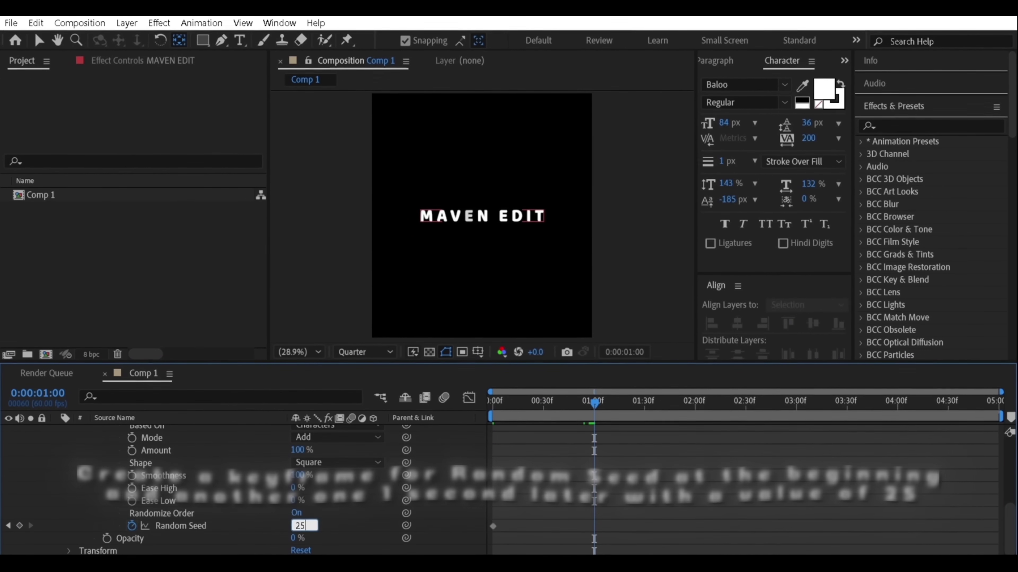
{"action": "key", "text": "Return"}
Step: Play back the random letter reveal from the start of the composition
{"action": "scroll", "coordinate": [335, 529], "scroll_direction": "up", "scroll_amount": 5}
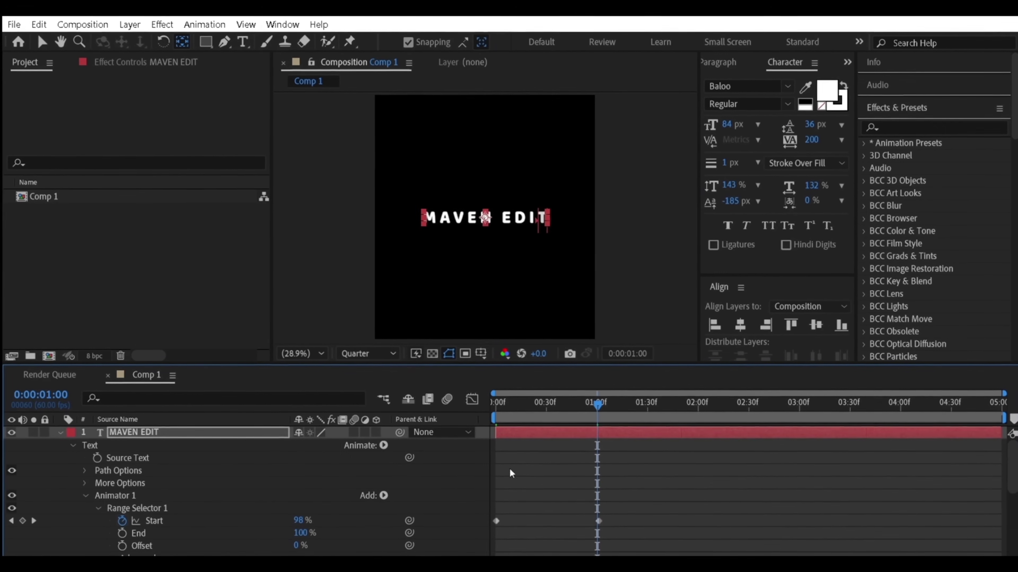
{"action": "left_click_drag", "start_coordinate": [500, 404], "coordinate": [490, 404]}
{"action": "key", "text": "space"}
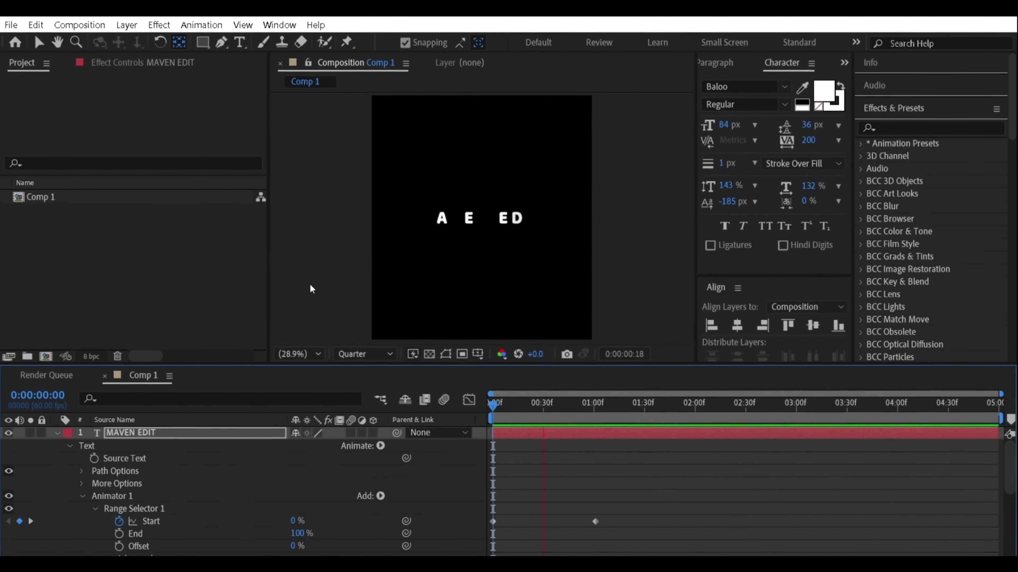
{"action": "key", "text": "space"}
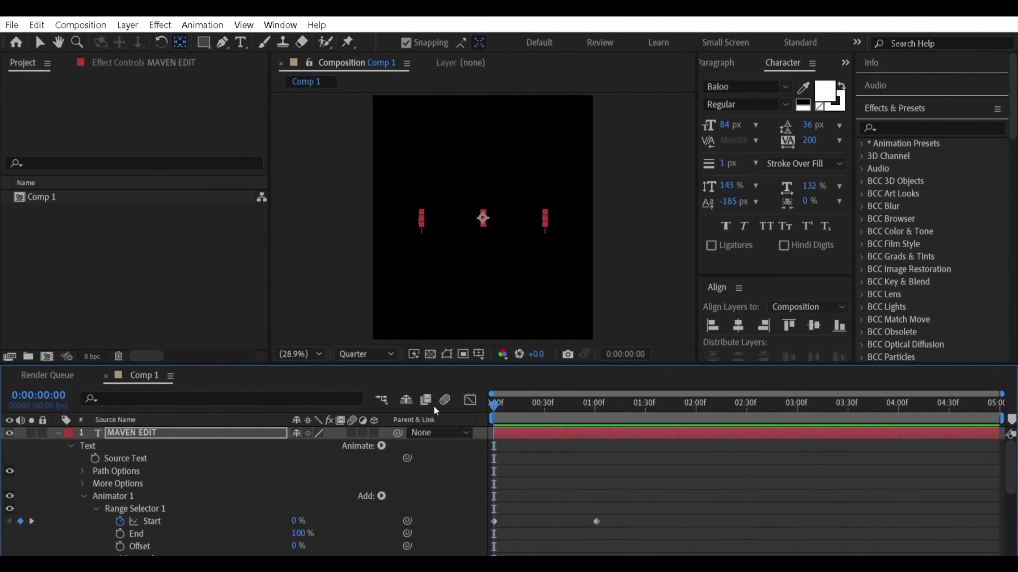
Step: Duplicate the MAVEN EDIT text layer and remove the copy's fill so that it is outline only
{"action": "left_click", "coordinate": [61, 431]}
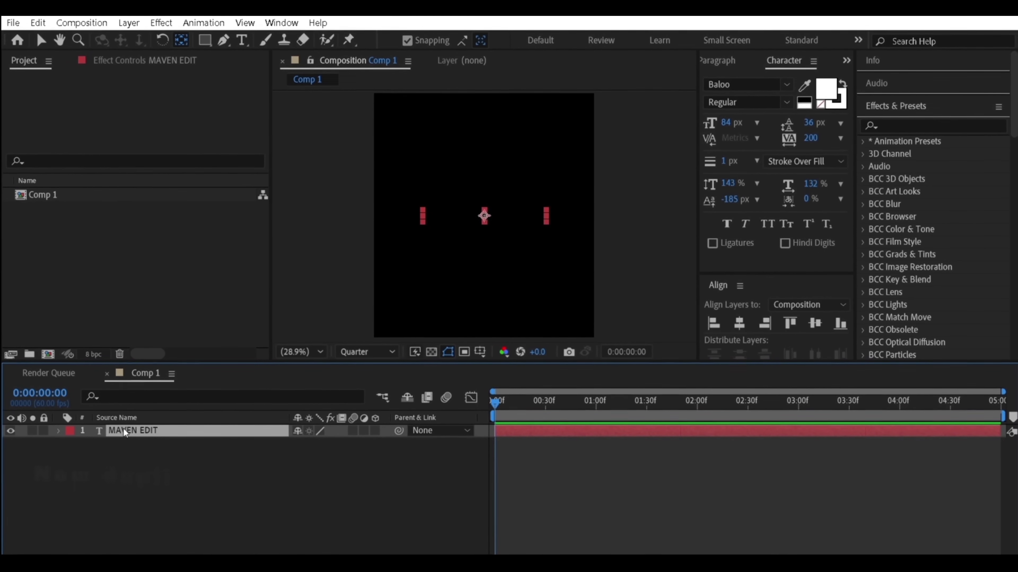
{"action": "key", "text": "ctrl+d"}
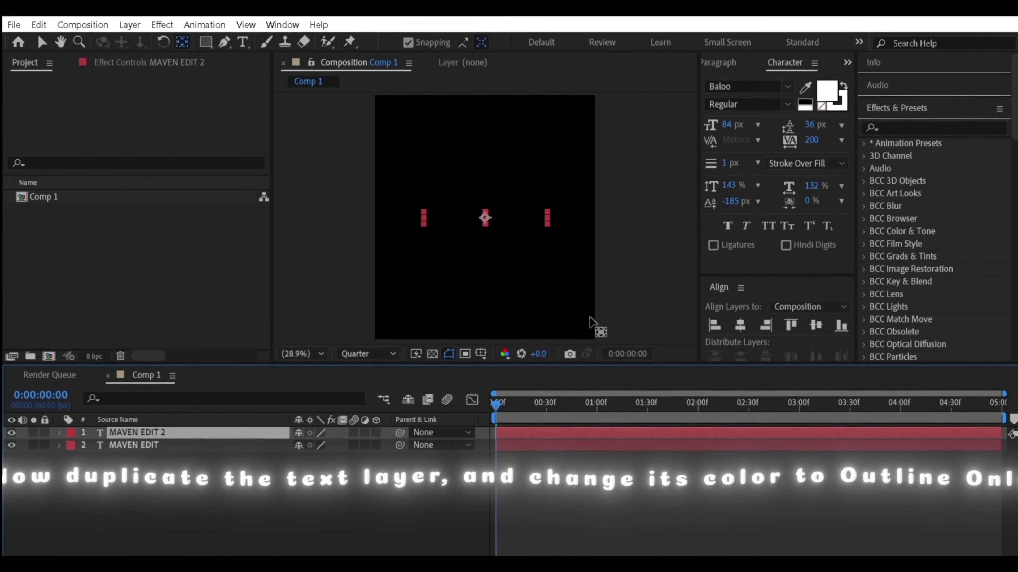
{"action": "left_click", "coordinate": [816, 109]}
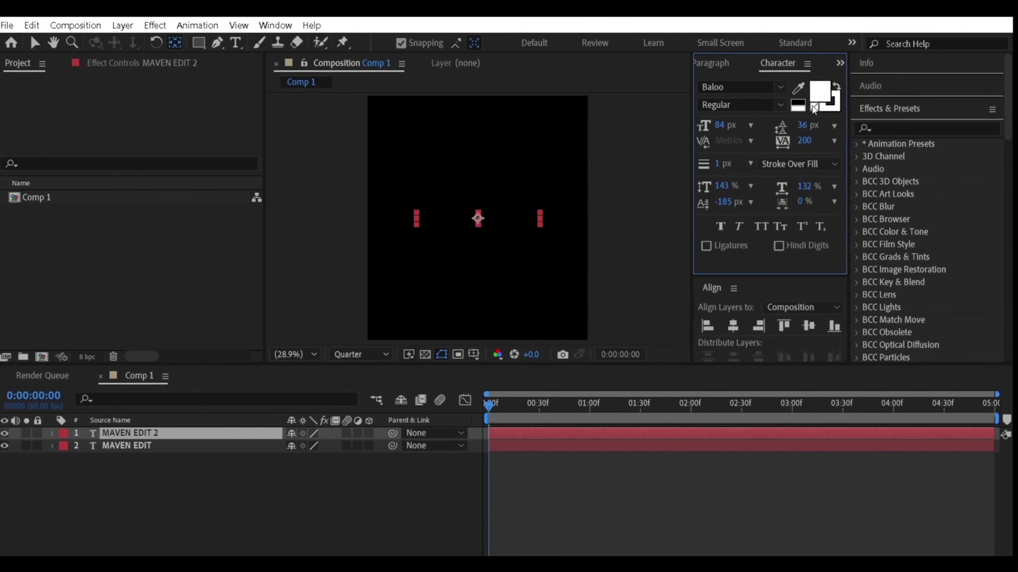
{"action": "left_click", "coordinate": [721, 165]}
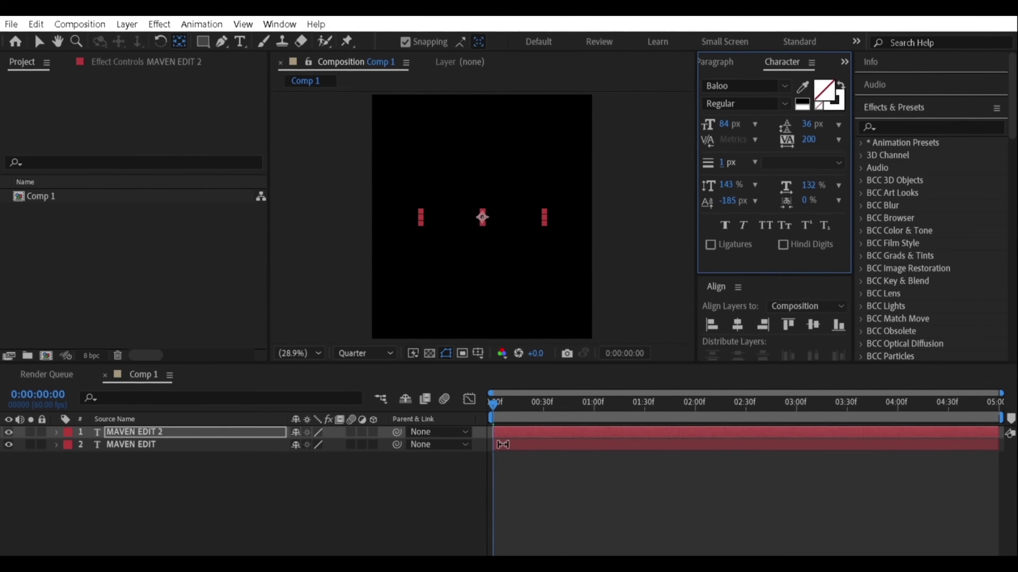
Step: Move the duplicate layer's second Random Seed keyframe to 0:00:01:01 and set its value to 50
{"action": "left_click", "coordinate": [138, 447]}
{"action": "left_click", "coordinate": [55, 435]}
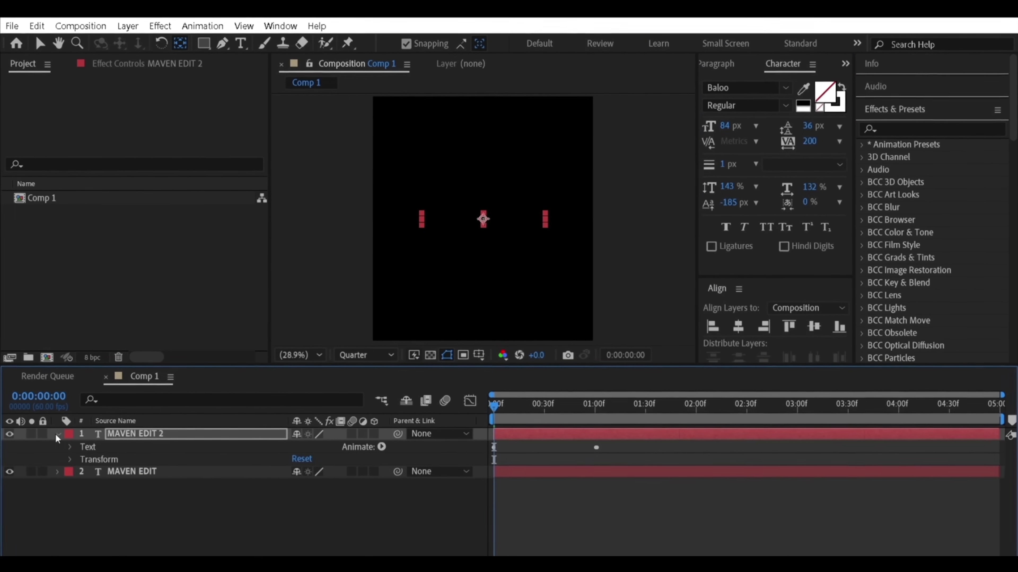
{"action": "key", "text": "u"}
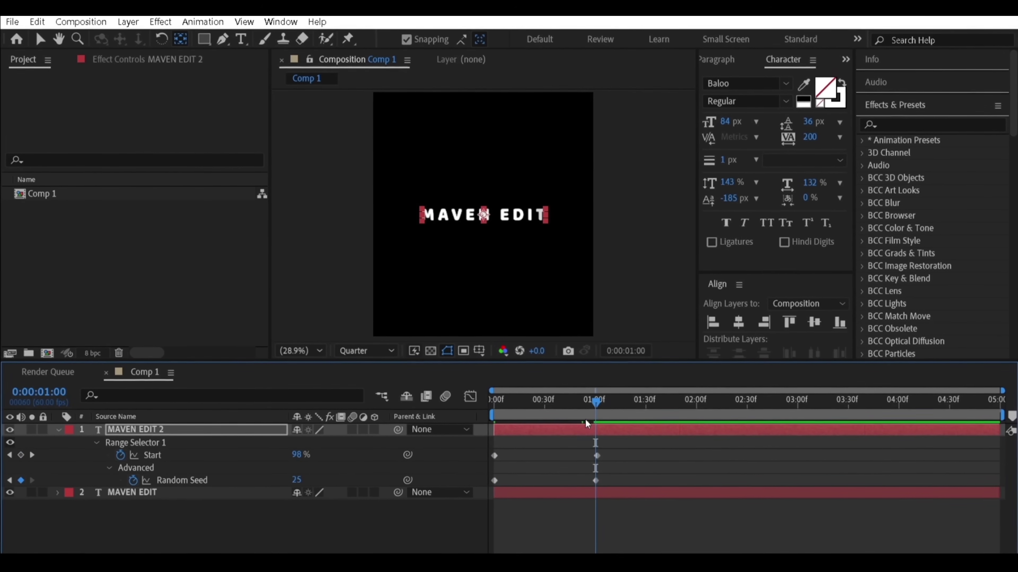
{"action": "left_click_drag", "start_coordinate": [596, 481], "coordinate": [598, 481]}
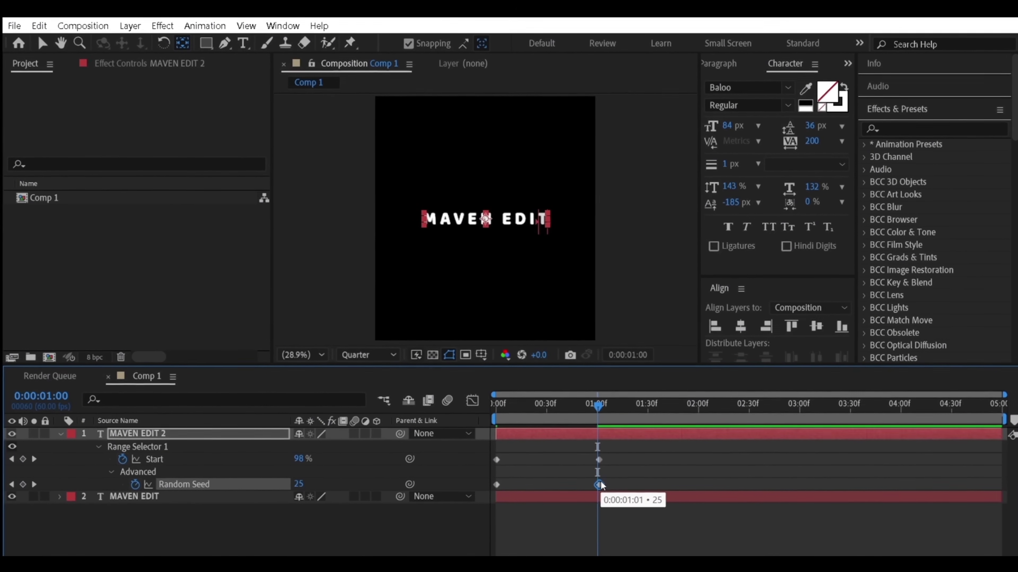
{"action": "left_click_drag", "start_coordinate": [598, 409], "coordinate": [601, 408]}
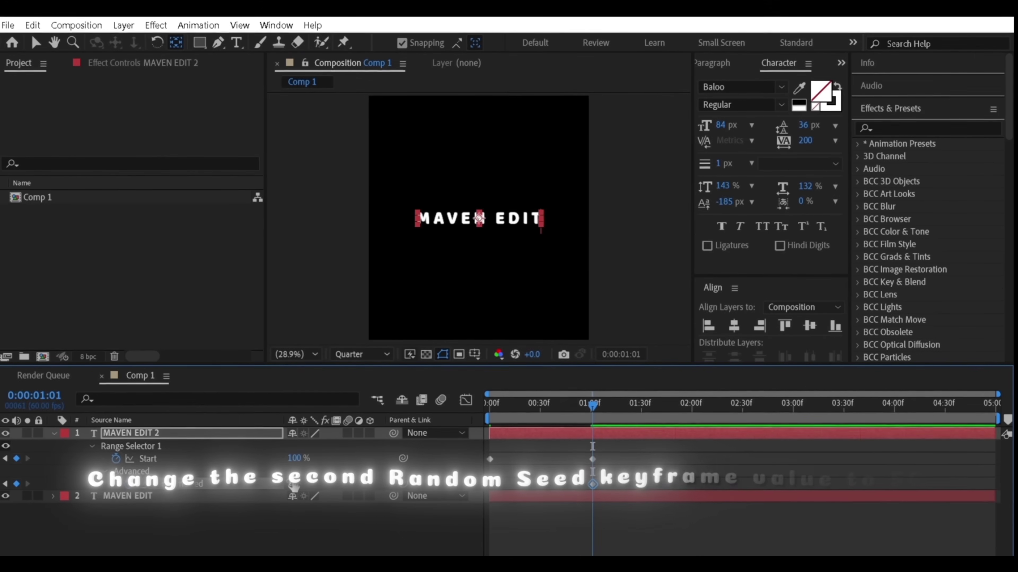
{"action": "left_click", "coordinate": [299, 485]}
{"action": "left_click", "coordinate": [294, 485]}
{"action": "type", "text": "50"}
{"action": "key", "text": "Return"}
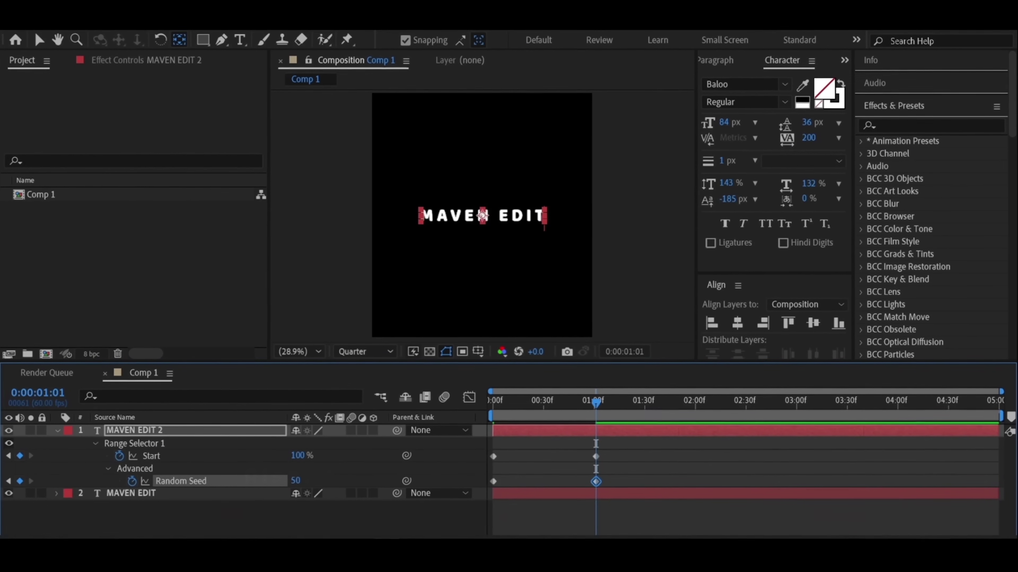
{"action": "key", "text": "Home"}
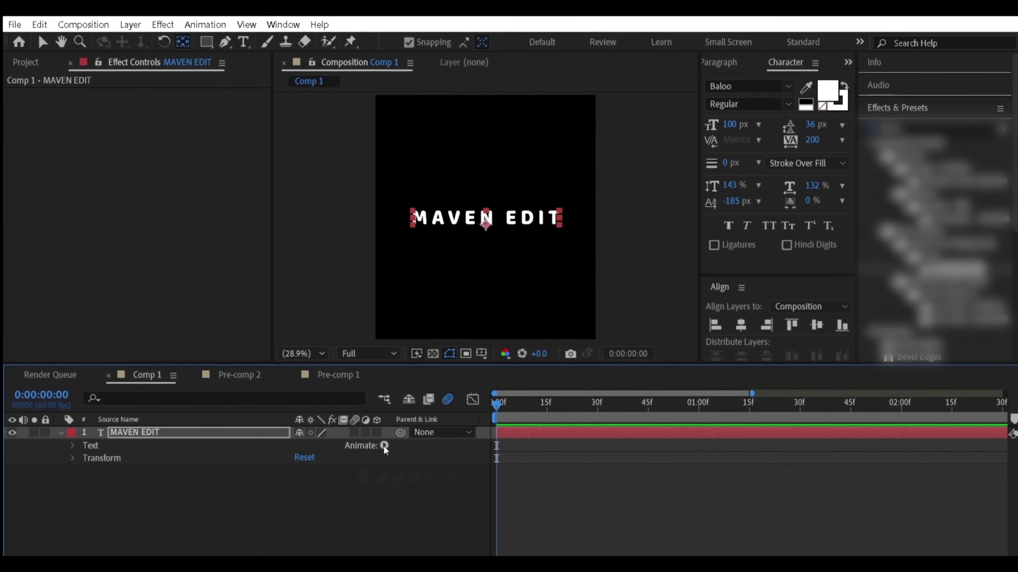
Step: Add a Character Offset animator to the MAVEN EDIT text, keyframed at 15 at the start and 0 at 30 frames
{"action": "left_click", "coordinate": [384, 446]}
{"action": "left_click", "coordinate": [452, 394]}
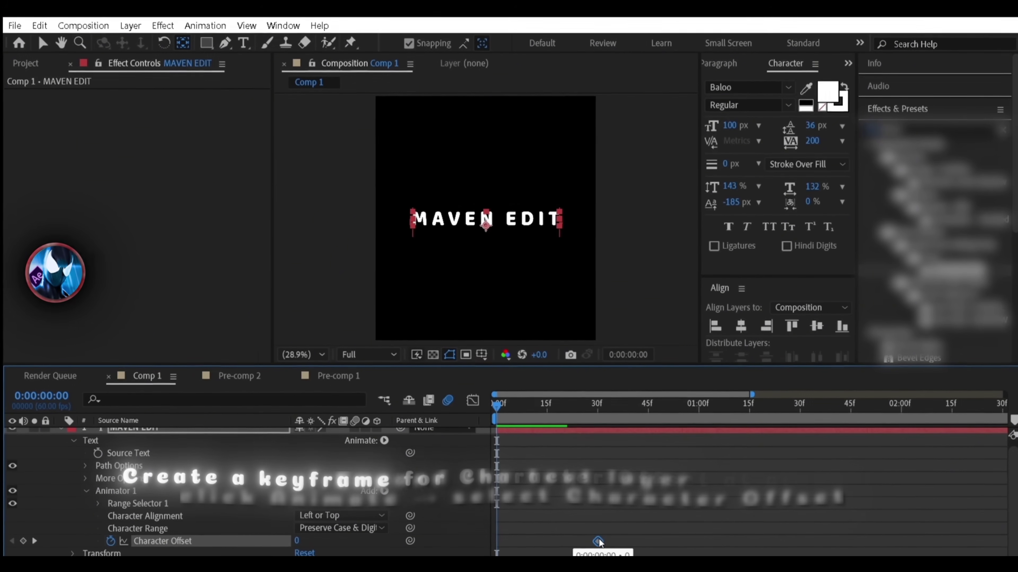
{"action": "left_click", "coordinate": [296, 541]}
{"action": "type", "text": "15"}
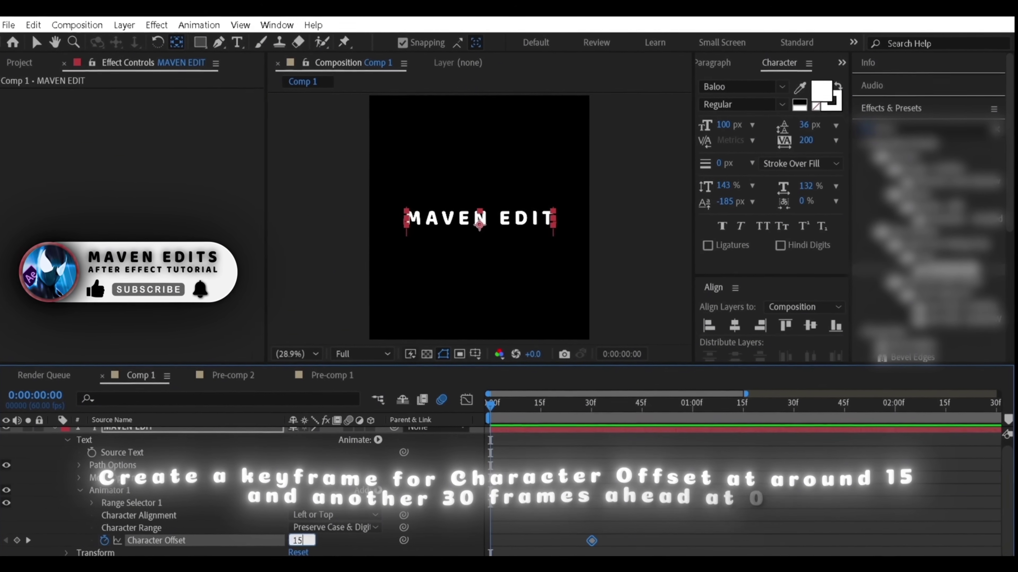
{"action": "key", "text": "Return"}
Step: Preview the MAVEN EDIT layer's combined character offset and scale animation
{"action": "left_click", "coordinate": [53, 432]}
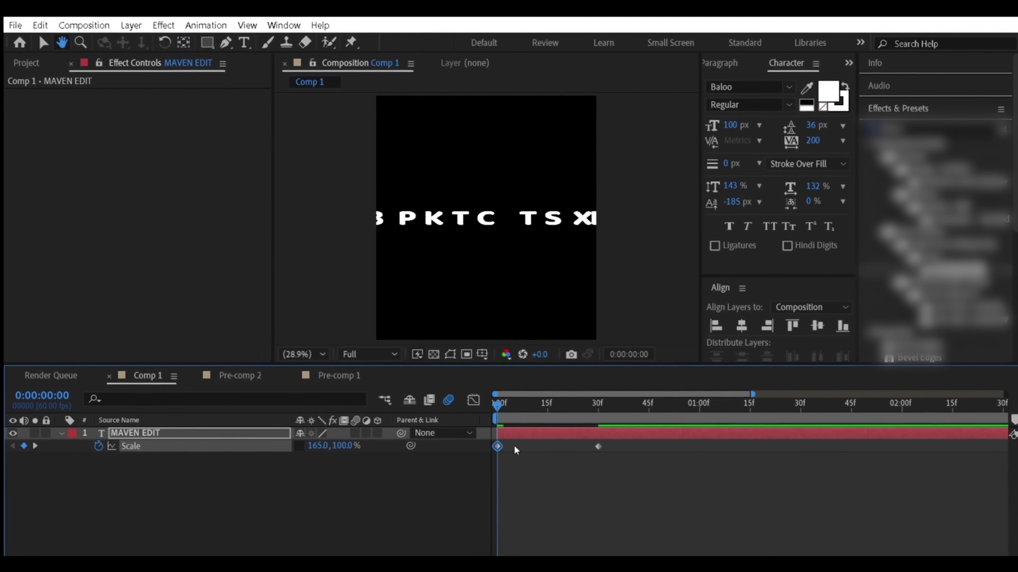
{"action": "key", "text": "space"}
{"action": "key", "text": "space"}
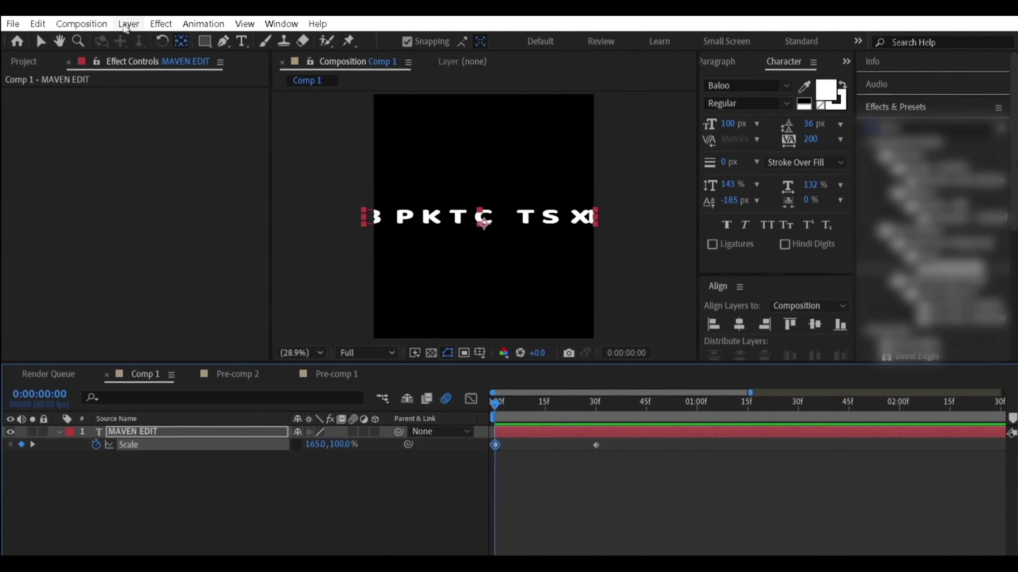
Step: Create a 1440 by 1600 px solid layer in white (FFFFFF) above the text layer
{"action": "mouse_move", "coordinate": [211, 39]}
{"action": "left_click", "coordinate": [410, 57]}
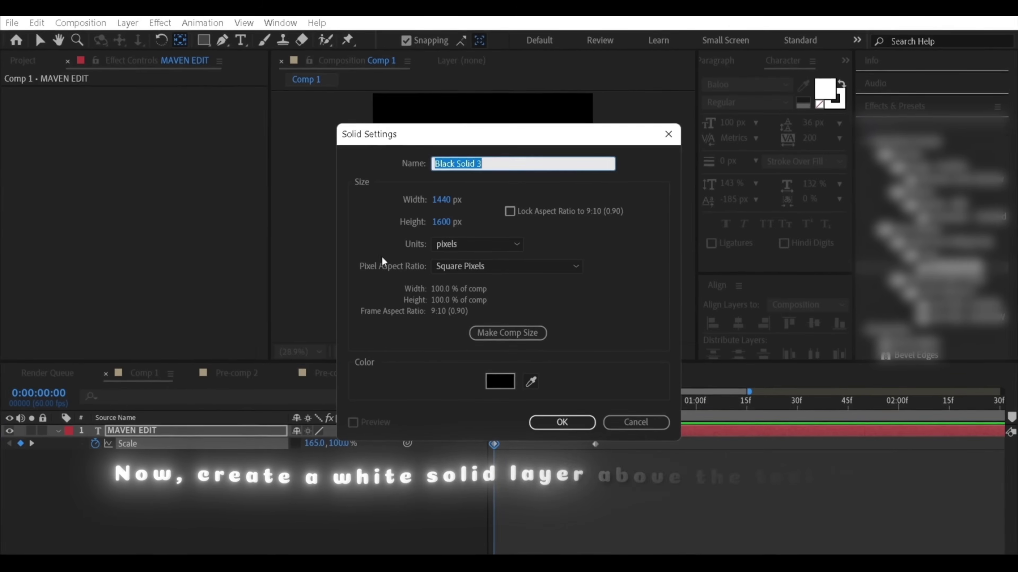
{"action": "left_click", "coordinate": [503, 381]}
{"action": "type", "text": "FFFFFF"}
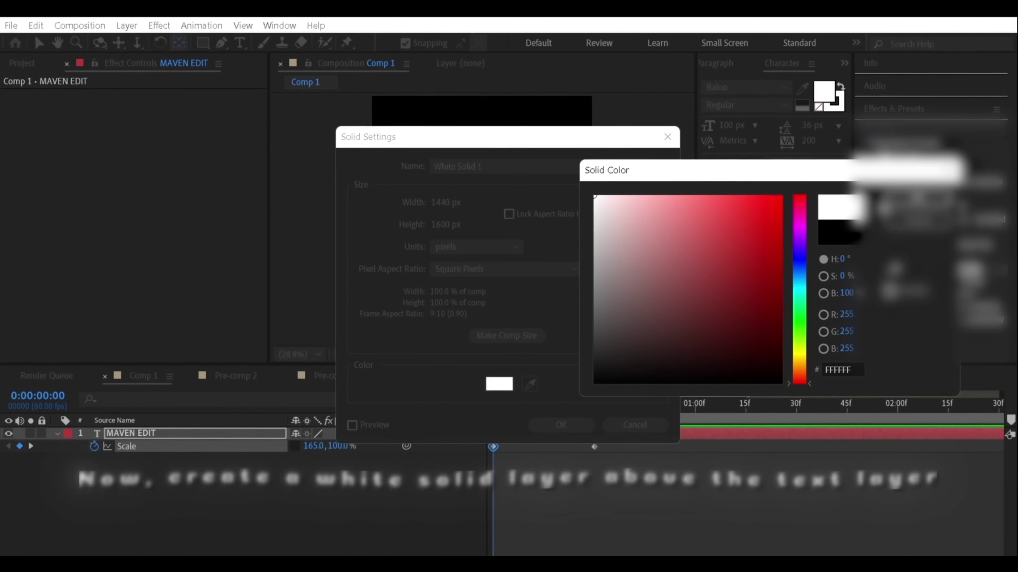
{"action": "left_click", "coordinate": [551, 429]}
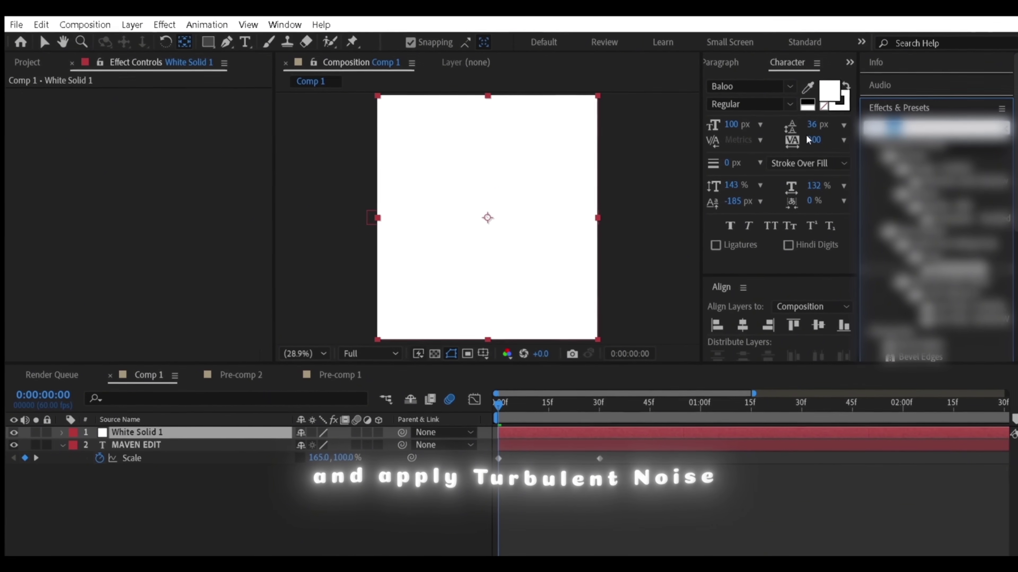
Step: Find the Turbulent Noise effect and apply it to the white solid layer
{"action": "type", "text": "turbule"}
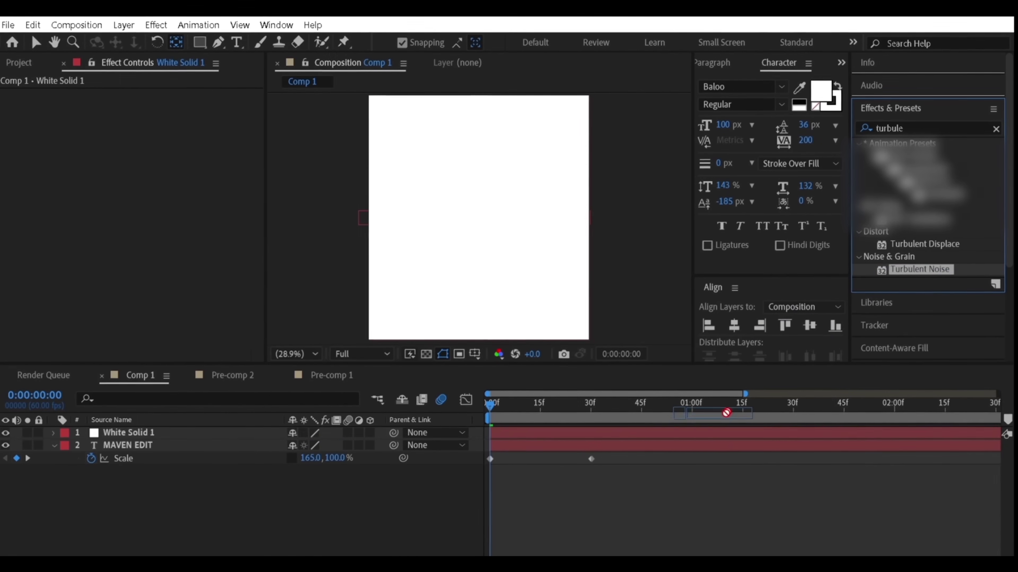
{"action": "left_click", "coordinate": [151, 145]}
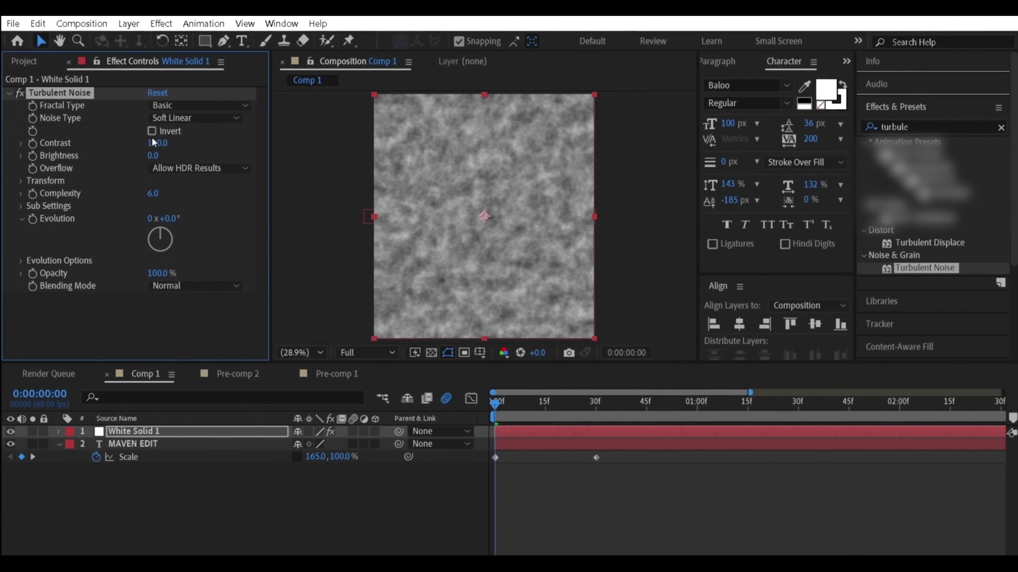
Step: Set Turbulent Noise's Contrast to 100 and drive its Evolution with the expression time*1000
{"action": "type", "text": "100"}
{"action": "key", "text": "Return"}
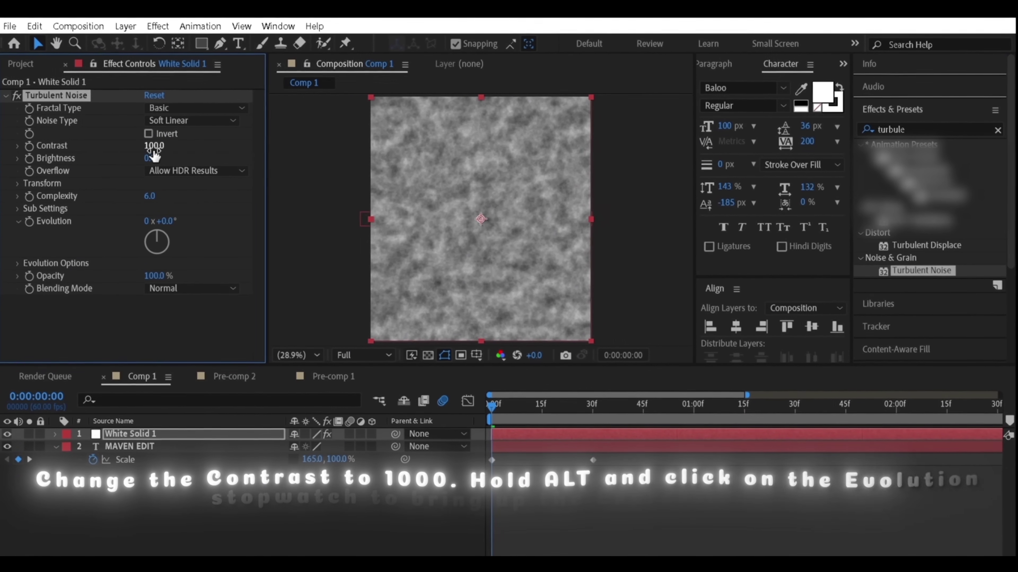
{"action": "left_click", "coordinate": [30, 221], "text": "alt"}
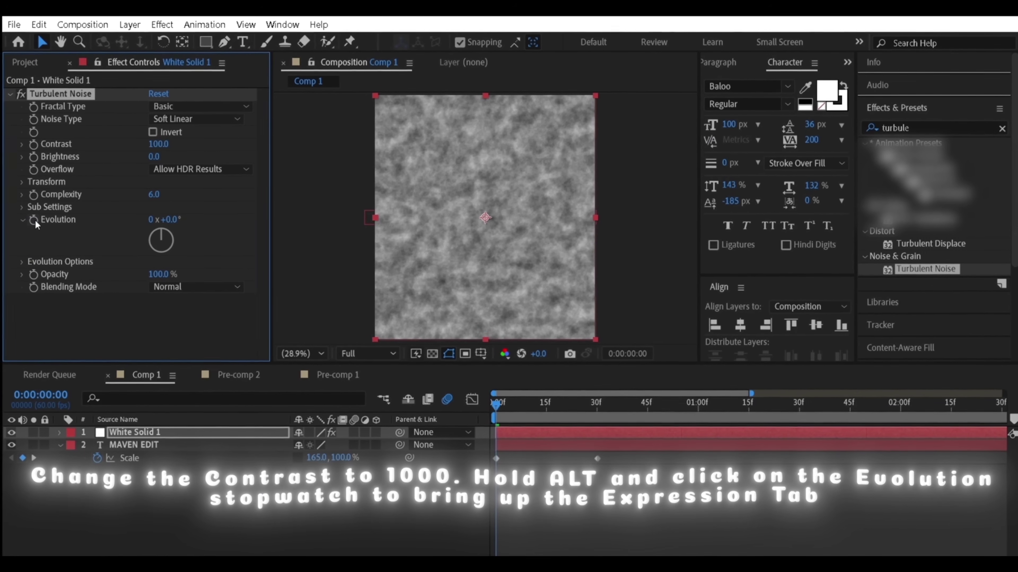
{"action": "type", "text": "time*"}
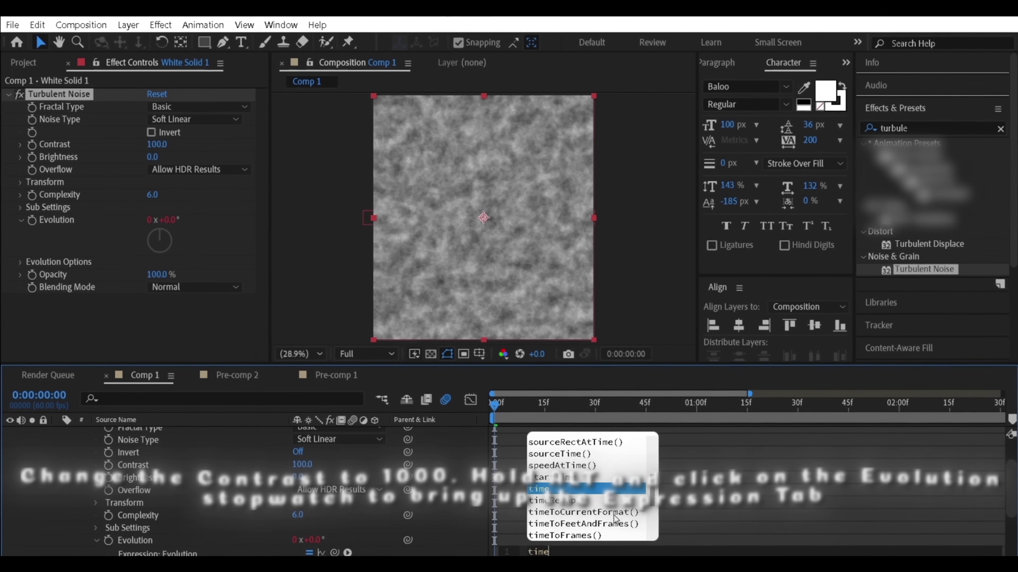
{"action": "type", "text": "1000"}
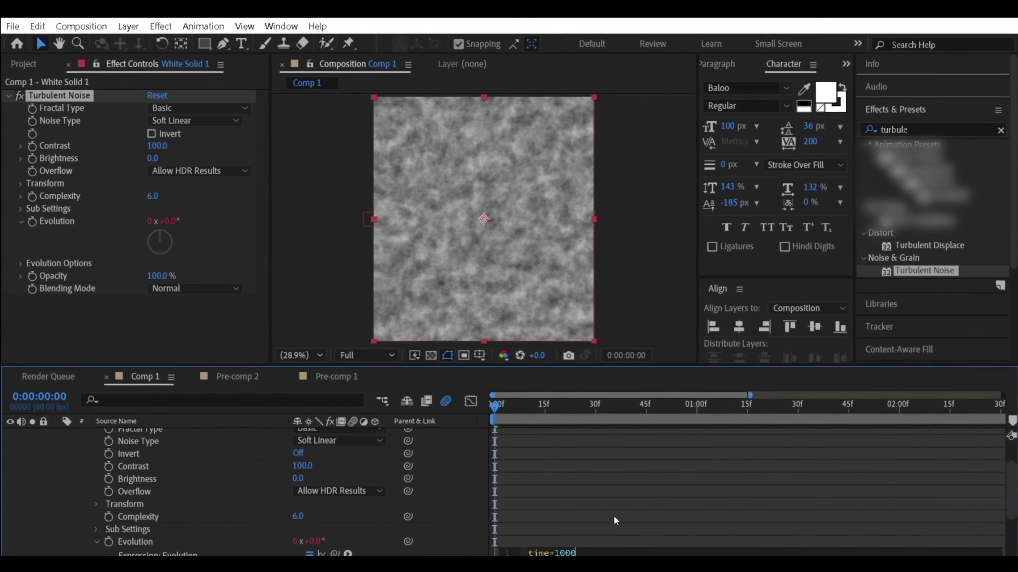
{"action": "left_click", "coordinate": [613, 516]}
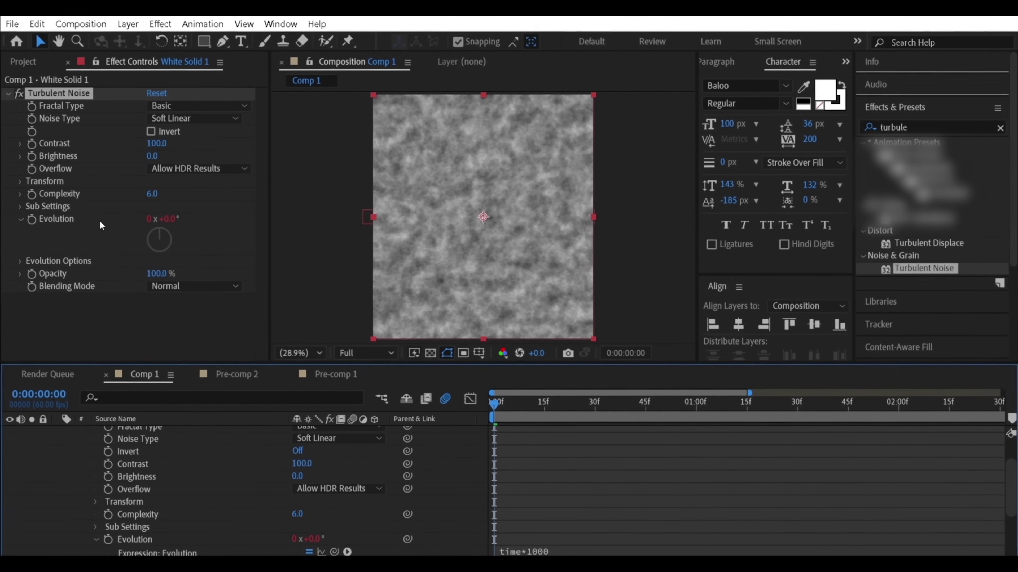
Step: Apply Mosaic below Turbulent Noise on the white solid, with 1 horizontal block, 50 vertical blocks and Sharp Colors enabled
{"action": "double_click", "coordinate": [893, 126]}
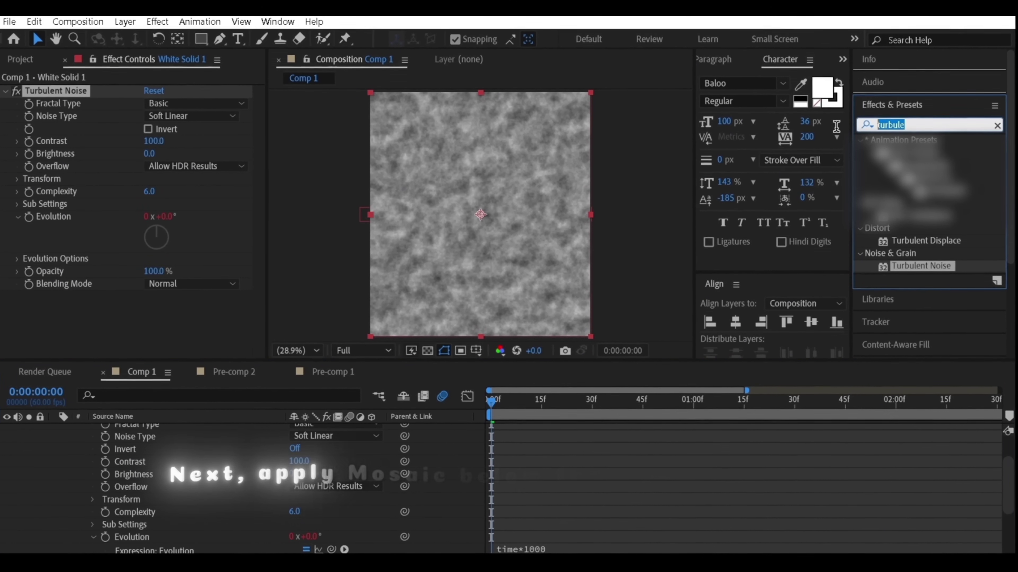
{"action": "type", "text": "mosa"}
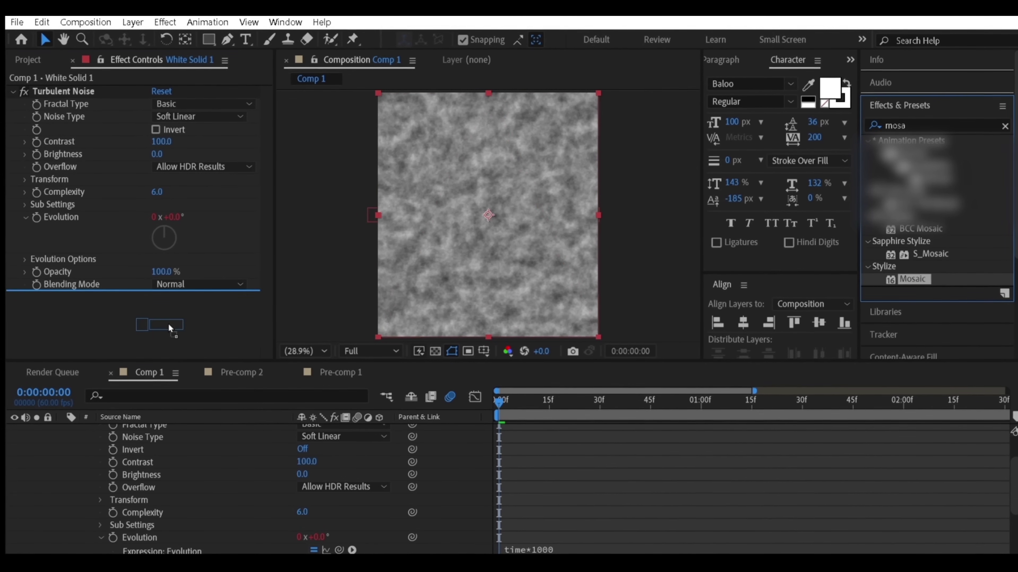
{"action": "left_click", "coordinate": [155, 310]}
{"action": "type", "text": "1"}
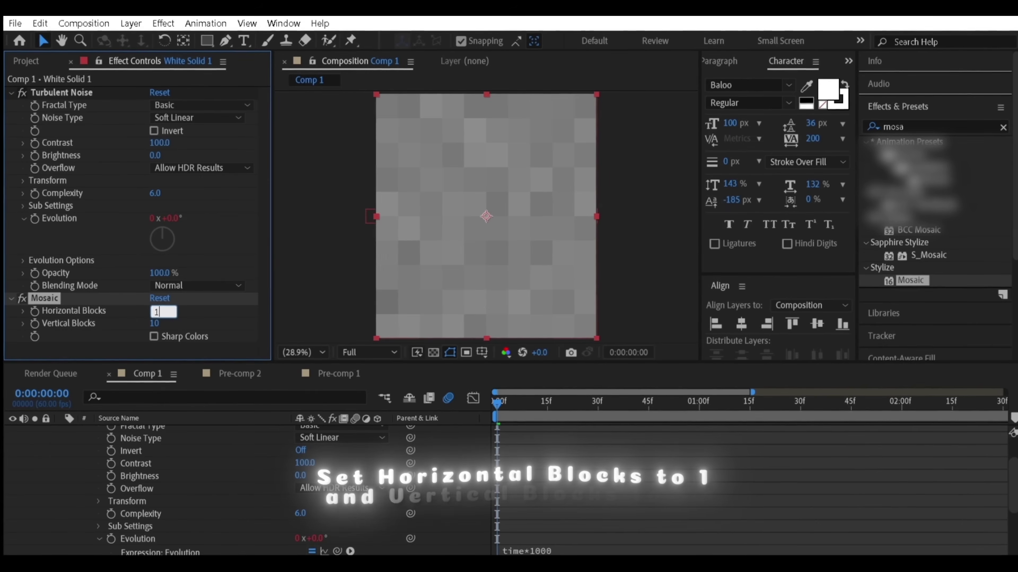
{"action": "key", "text": "Return"}
{"action": "left_click", "coordinate": [156, 323]}
{"action": "type", "text": "50"}
{"action": "key", "text": "Return"}
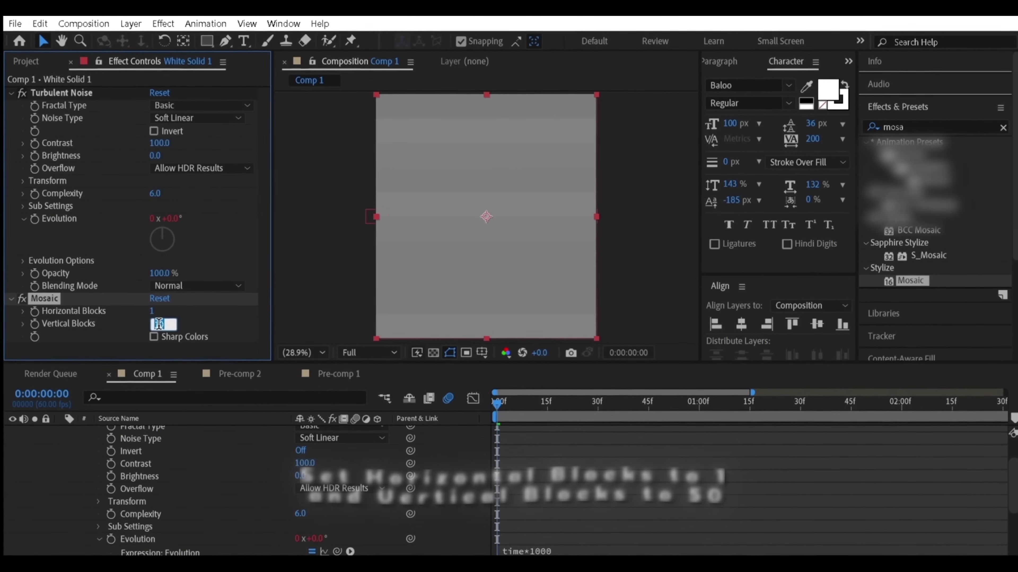
{"action": "left_click", "coordinate": [151, 338]}
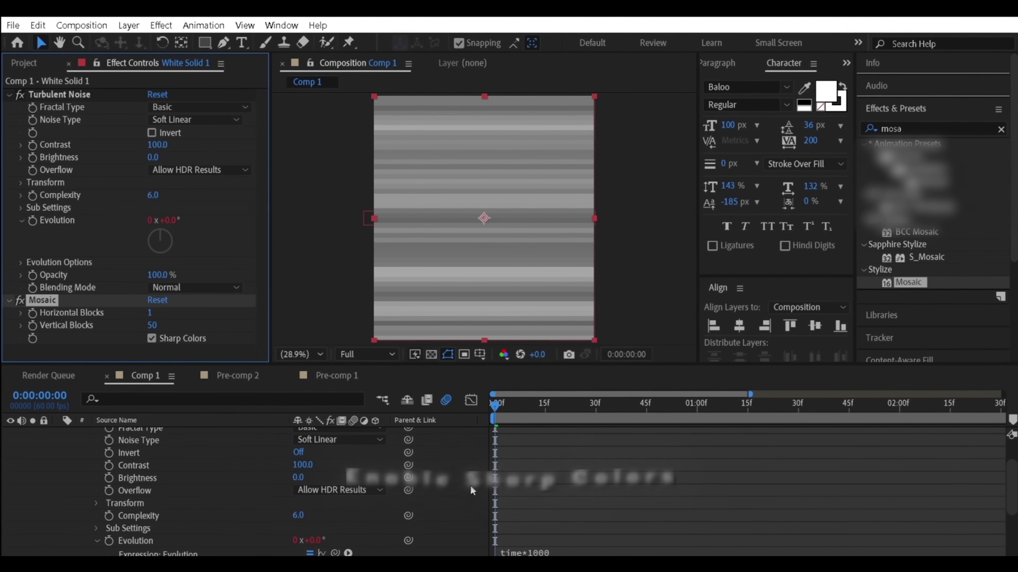
Step: Collapse the white solid's properties and apply Posterize Time to the MAVEN EDIT text layer with a frame rate of 8
{"action": "scroll", "coordinate": [317, 454], "scroll_direction": "up", "scroll_amount": 3}
{"action": "left_click", "coordinate": [253, 436]}
{"action": "key", "text": "u"}
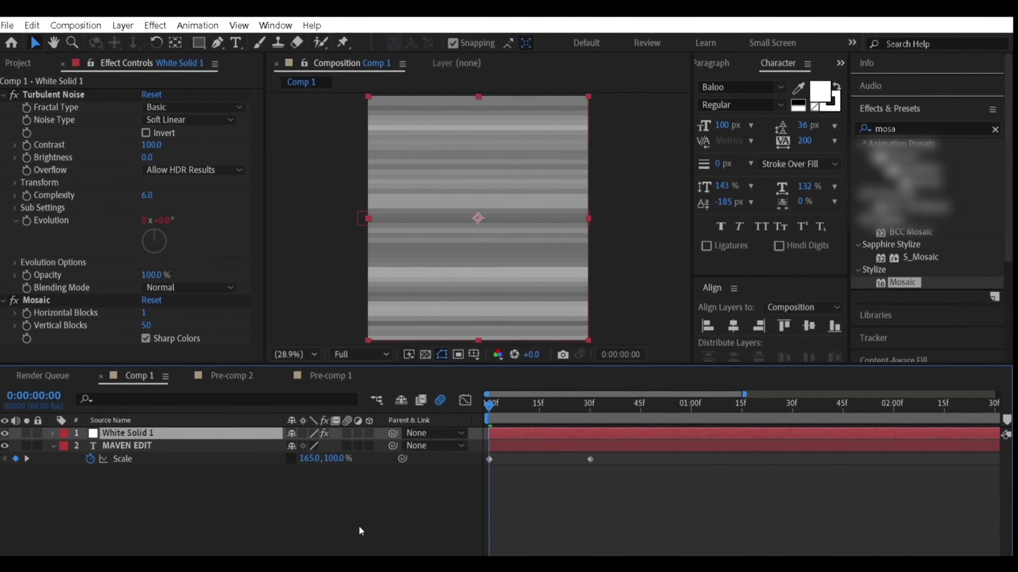
{"action": "left_click", "coordinate": [502, 446]}
{"action": "left_click", "coordinate": [854, 129]}
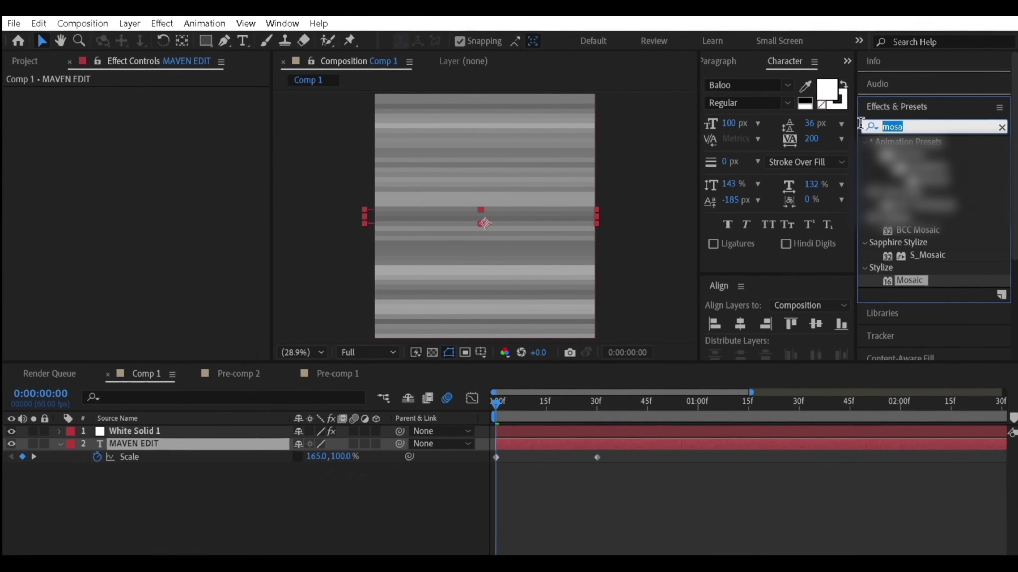
{"action": "type", "text": "pos"}
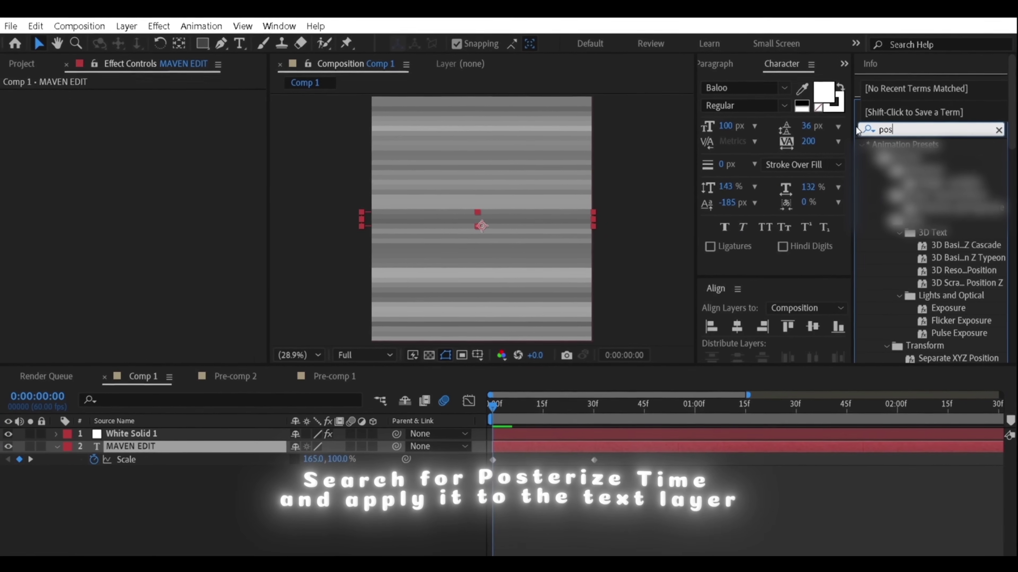
{"action": "type", "text": "t"}
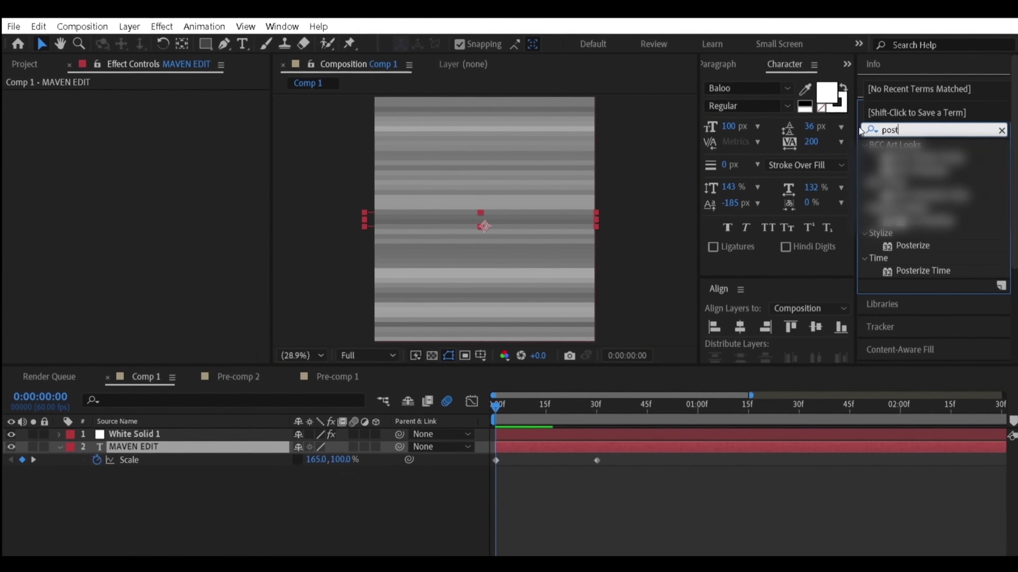
{"action": "left_click_drag", "start_coordinate": [920, 271], "coordinate": [567, 444]}
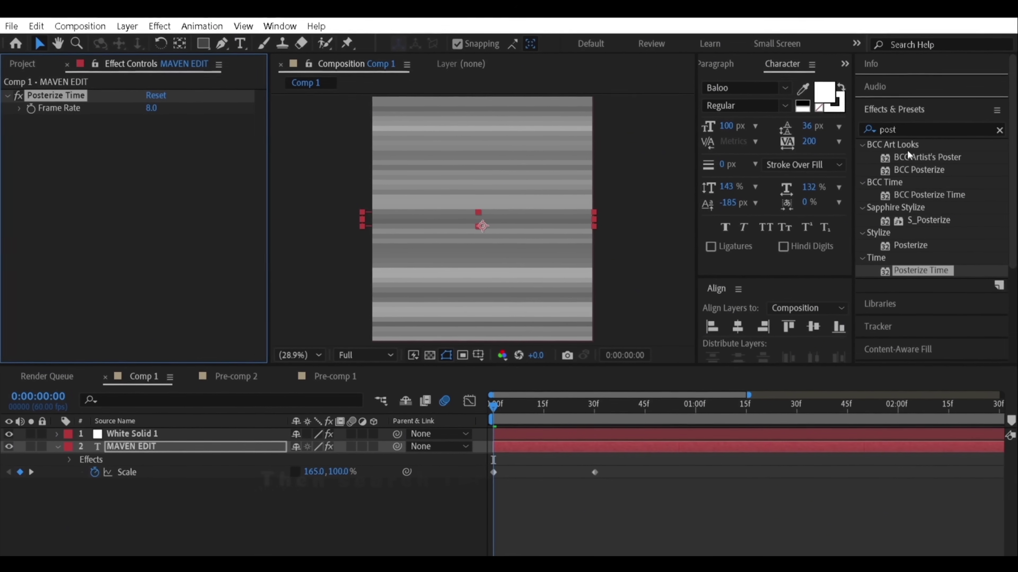
Step: Apply the Distort effect Displacement Map to the MAVEN EDIT layer and place it above Posterize Time
{"action": "double_click", "coordinate": [893, 130]}
{"action": "type", "text": "map"}
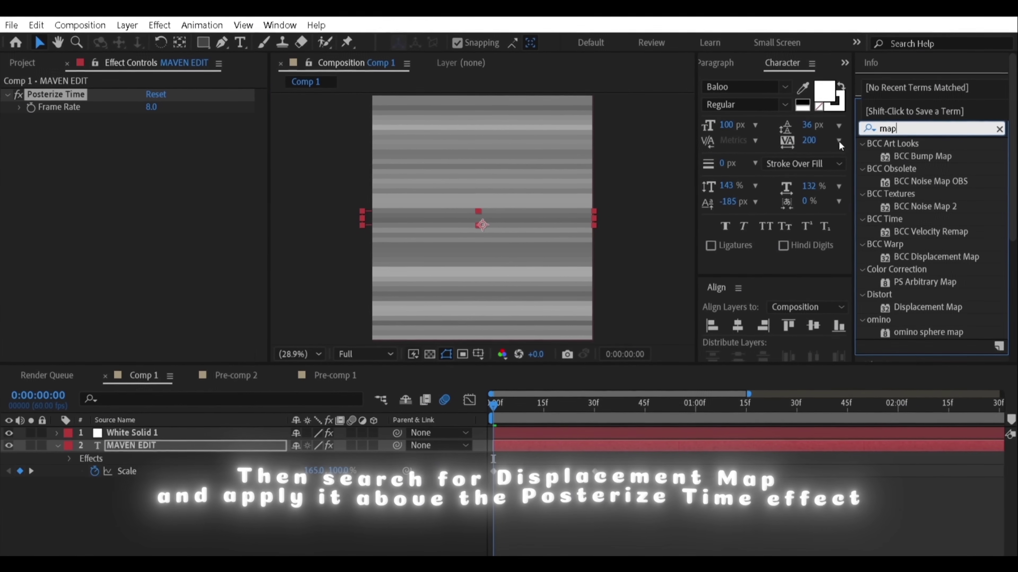
{"action": "left_click", "coordinate": [926, 309]}
{"action": "left_click_drag", "start_coordinate": [925, 309], "coordinate": [609, 444]}
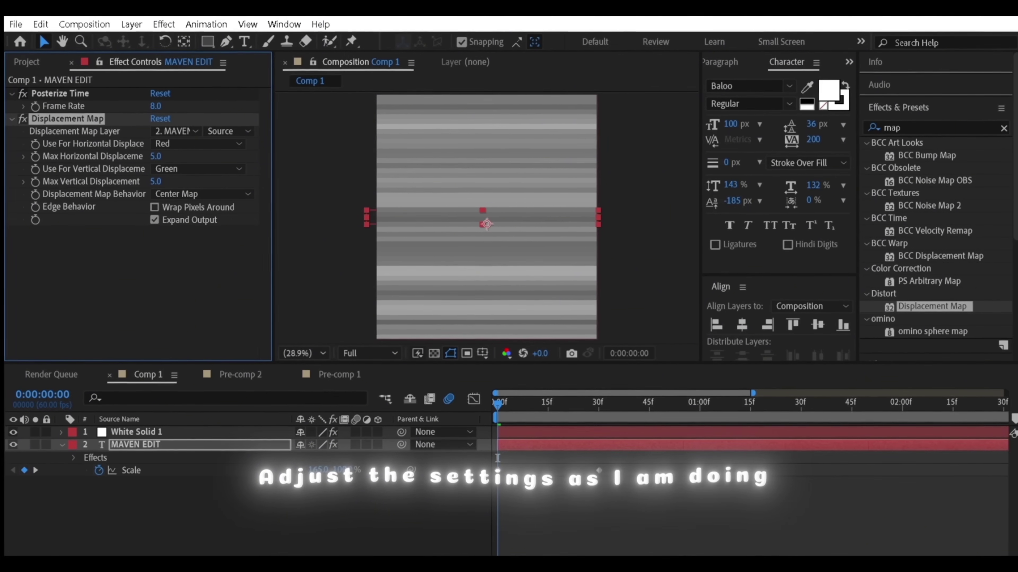
{"action": "left_click_drag", "start_coordinate": [75, 119], "coordinate": [80, 91]}
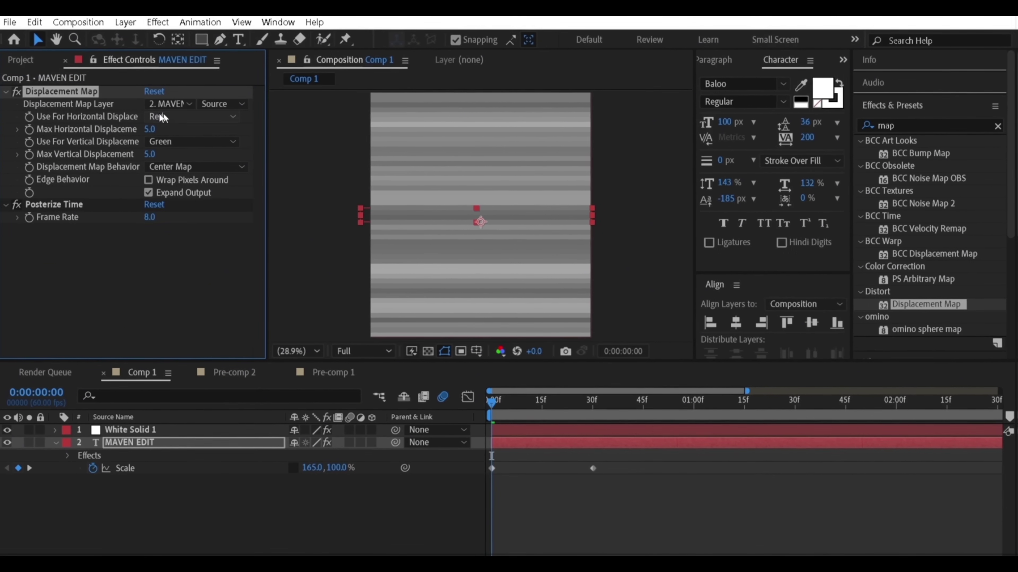
Step: Set the displacement map layer to White Solid 1 with Effects & Masks, displacement to 10 horizontal and 0 vertical, and preview the animation
{"action": "left_click", "coordinate": [168, 104]}
{"action": "left_click", "coordinate": [193, 140]}
{"action": "left_click", "coordinate": [218, 104]}
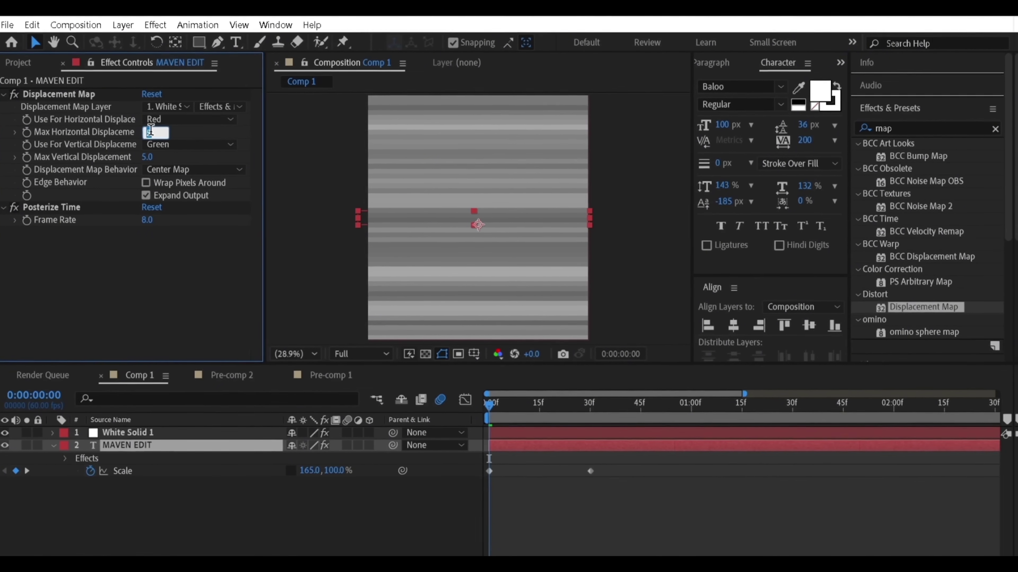
{"action": "left_click", "coordinate": [155, 155]}
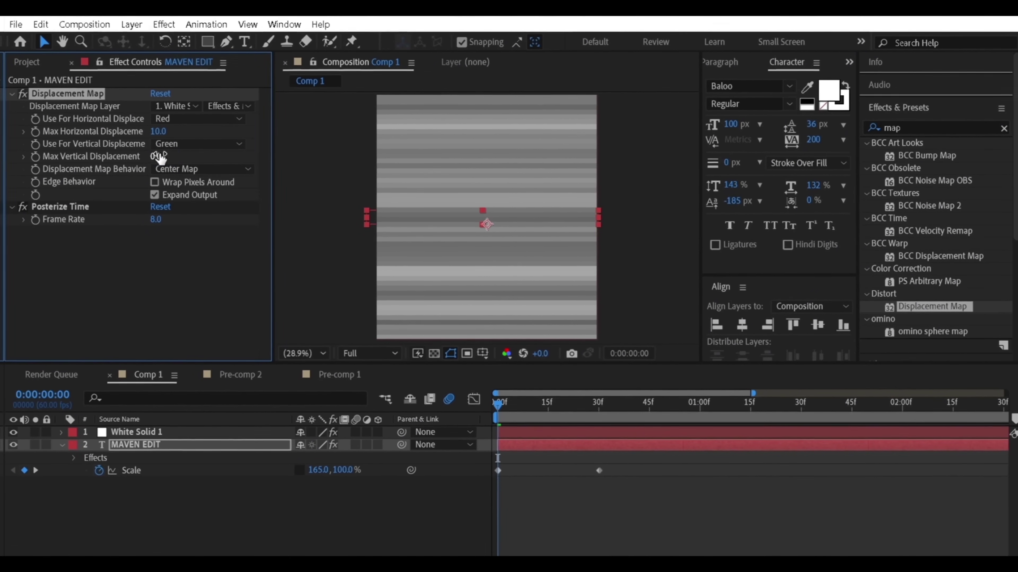
{"action": "key", "text": "Return"}
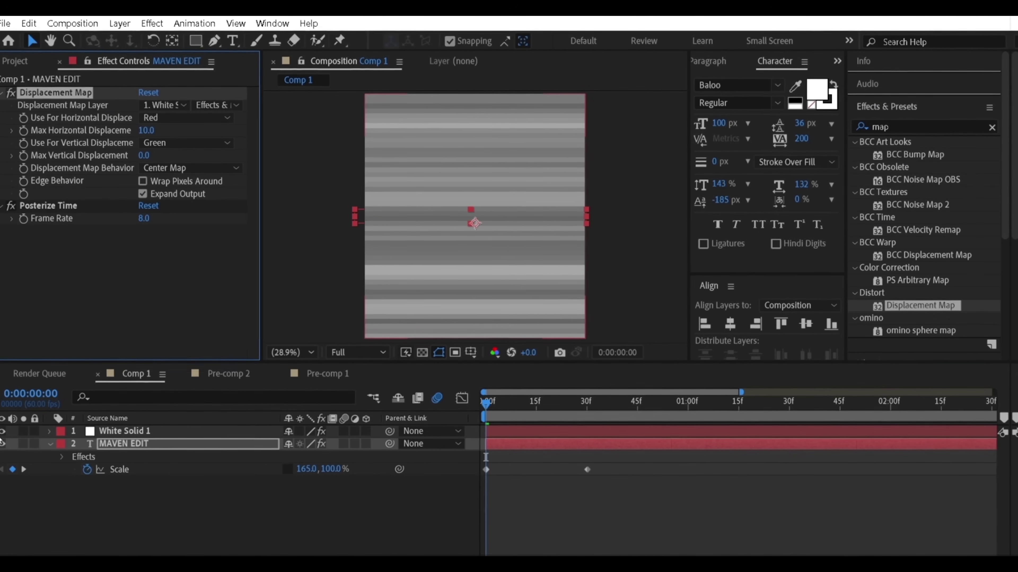
{"action": "key", "text": "space"}
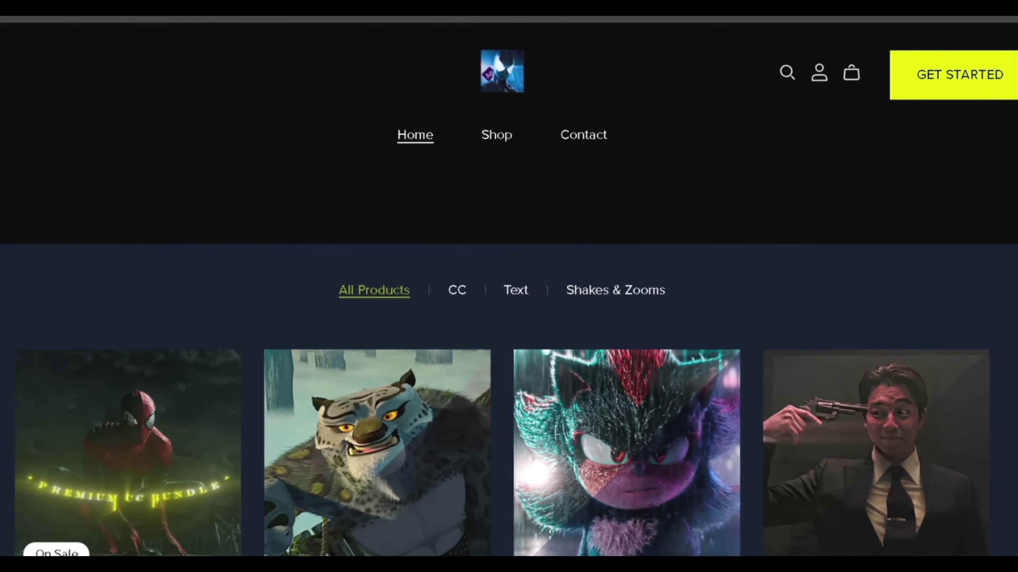
{"action": "scroll", "coordinate": [508, 320], "scroll_direction": "down", "scroll_amount": 5}
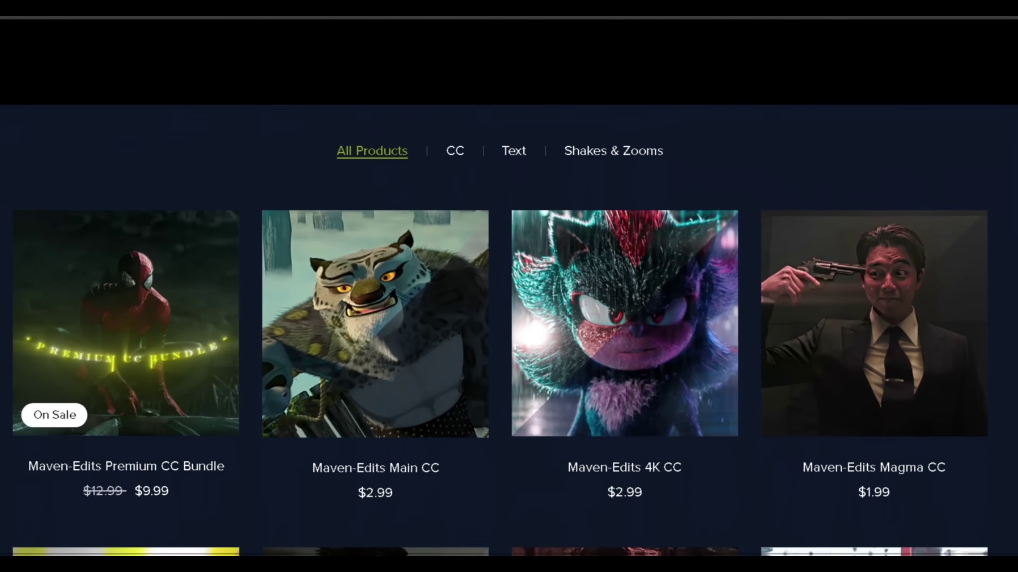
{"action": "scroll", "coordinate": [508, 280], "scroll_direction": "down", "scroll_amount": 10}
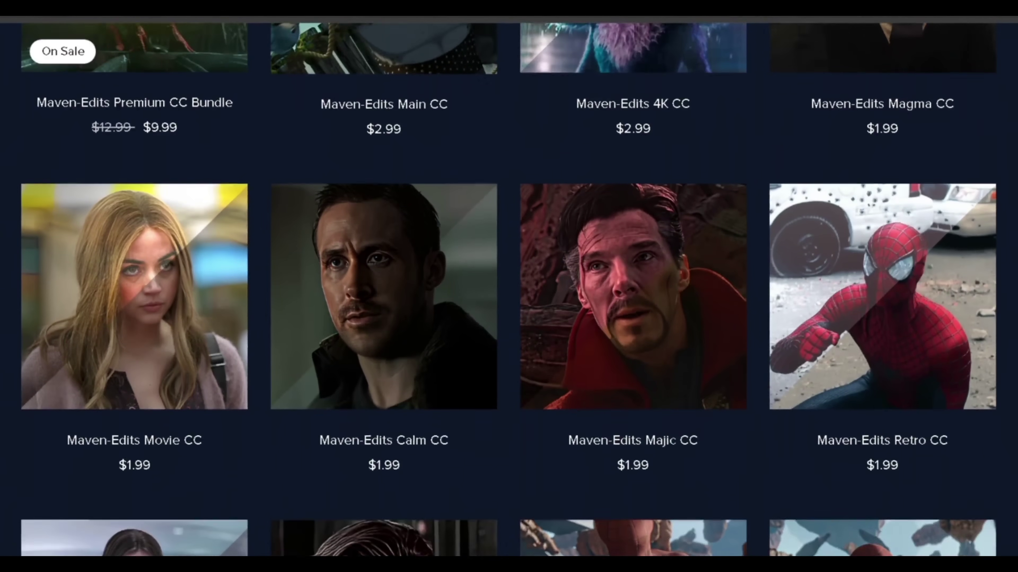